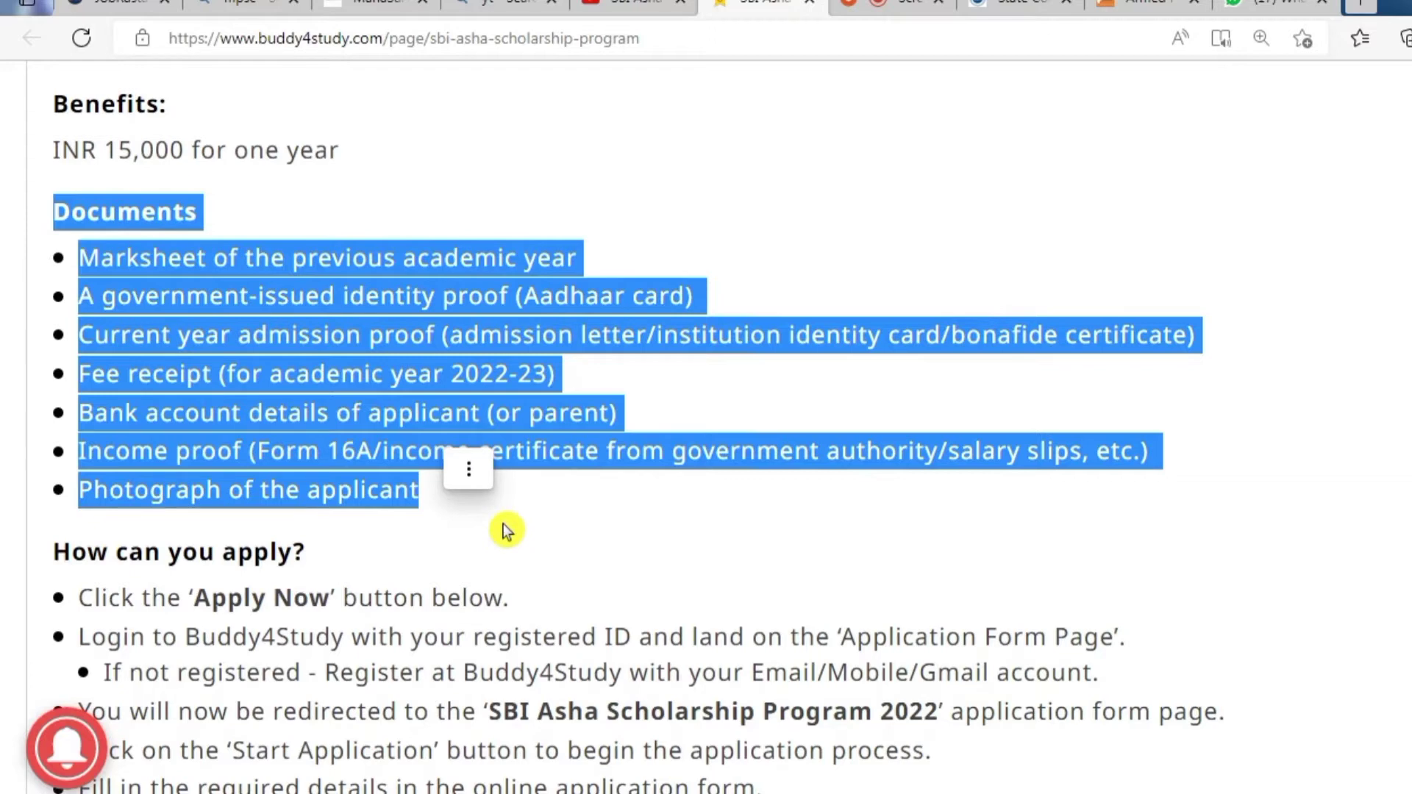
Scroll to the 'How can you apply?' section and review the first application step
left_click(503, 524)
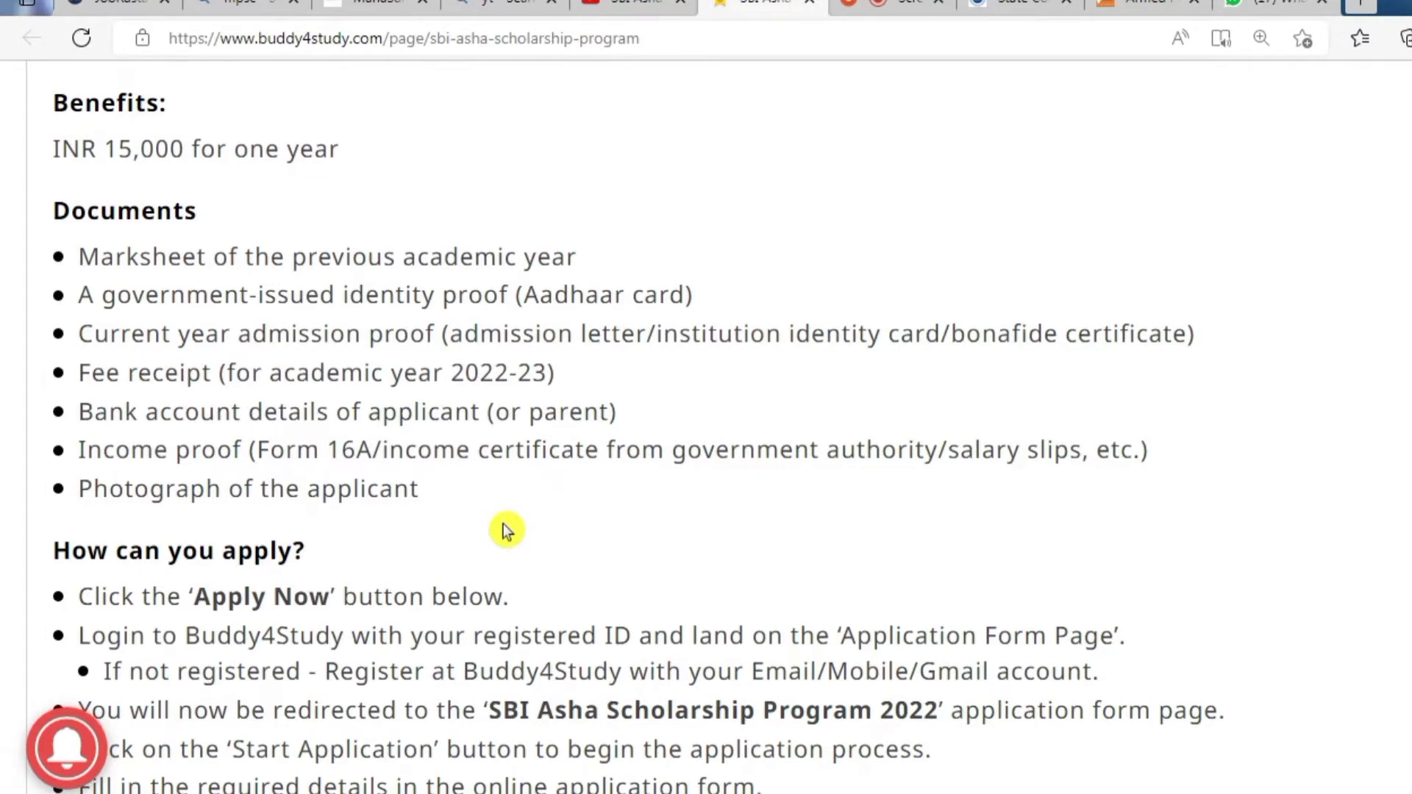
scroll(503, 524, "down", 5)
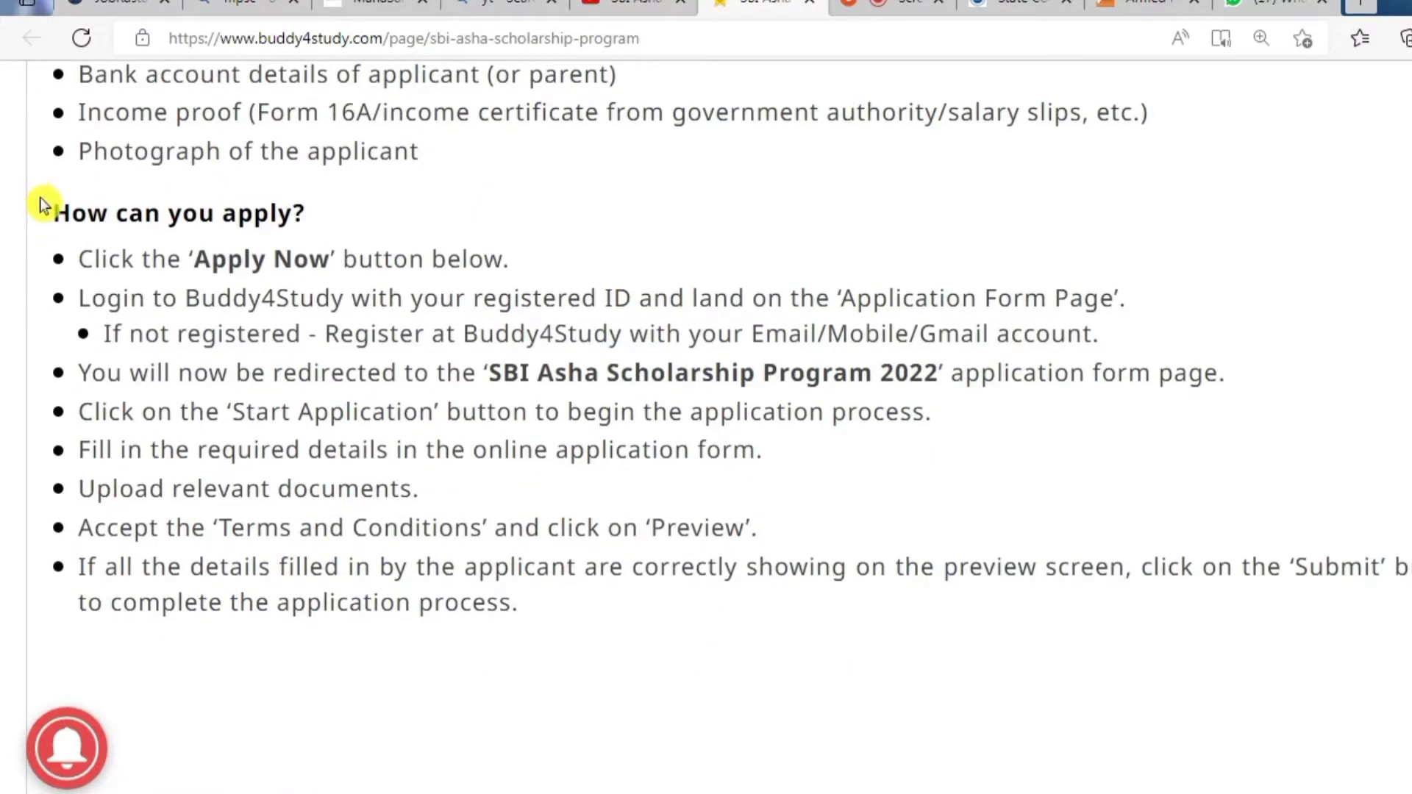
left_click_drag(56, 202, 316, 223)
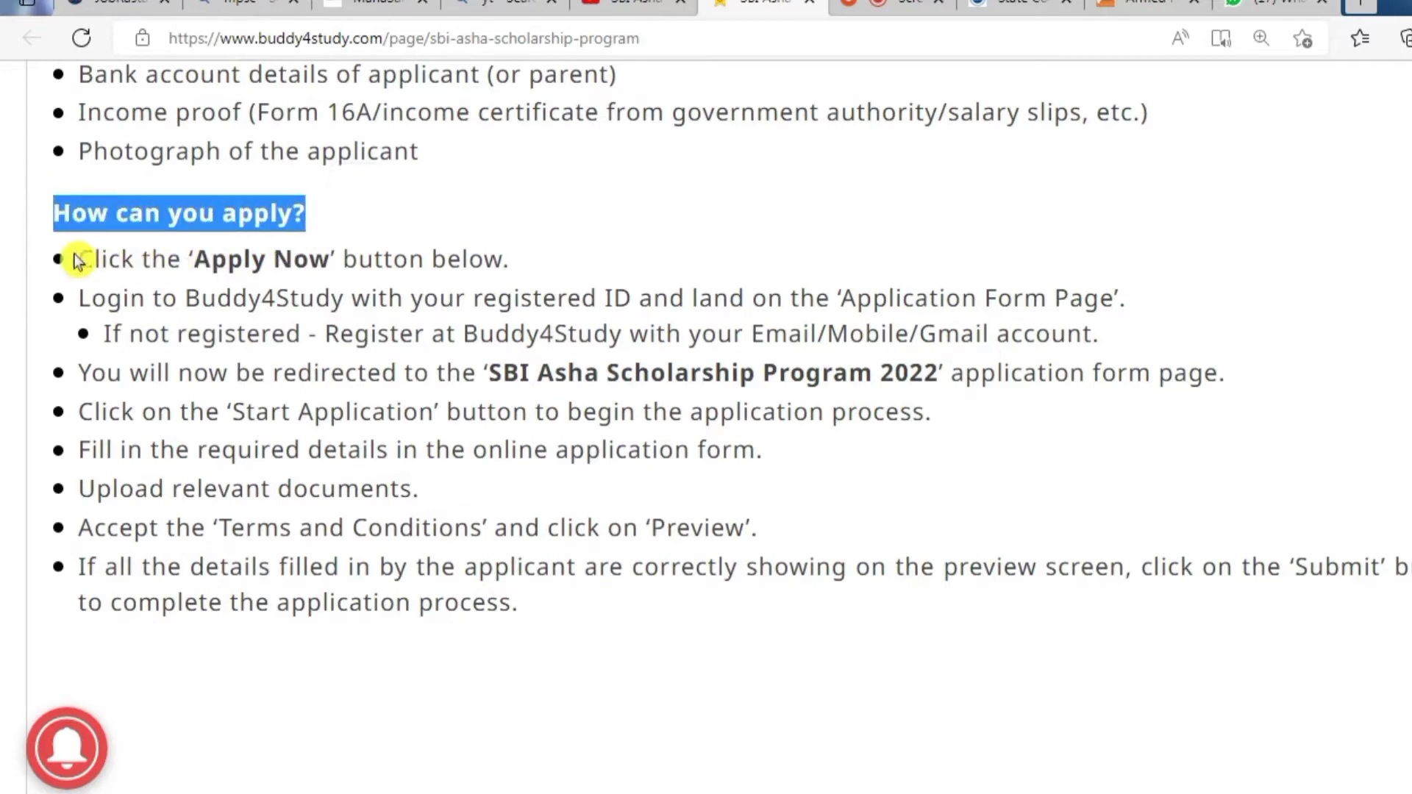
left_click_drag(80, 259, 504, 261)
scroll(479, 511, "down", 5)
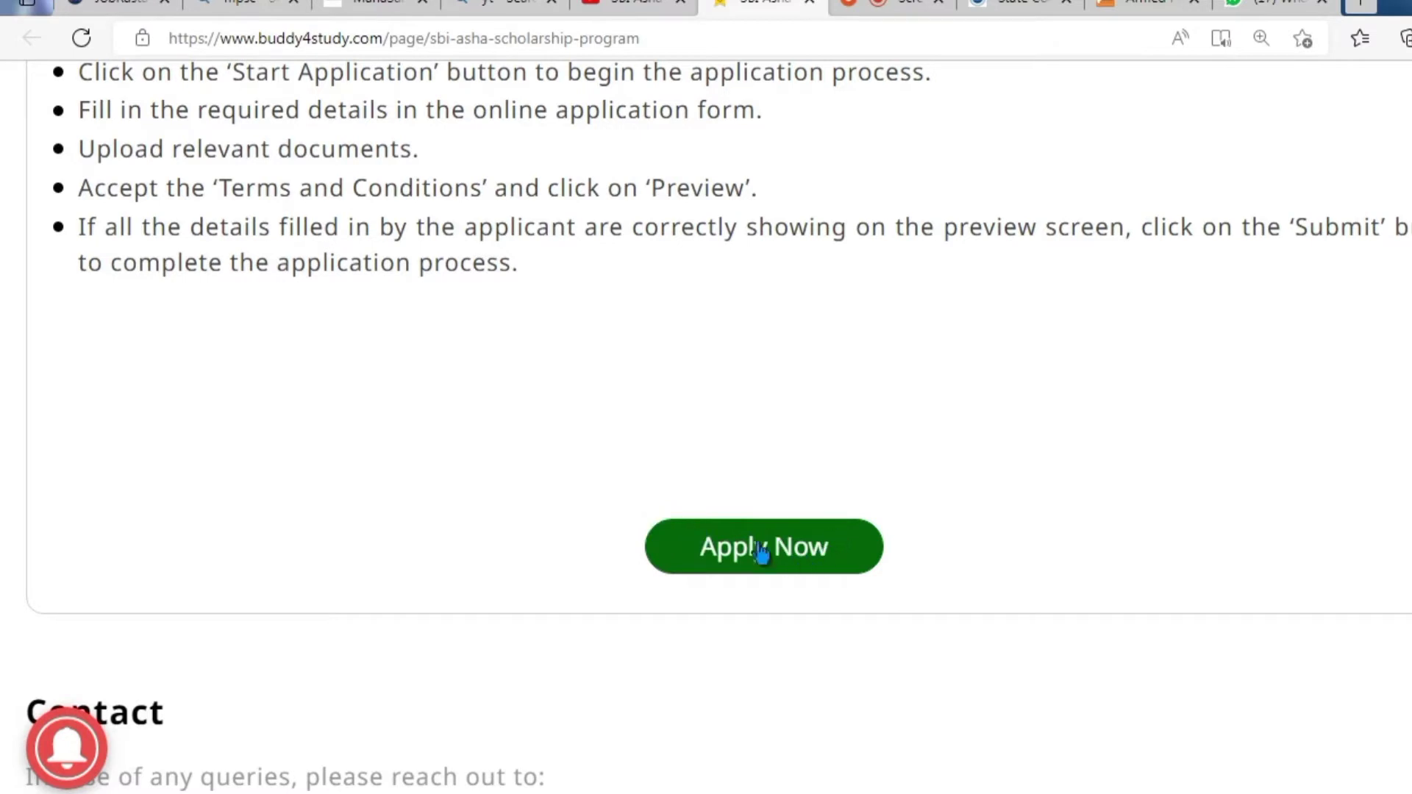
scroll(735, 489, "down", 3)
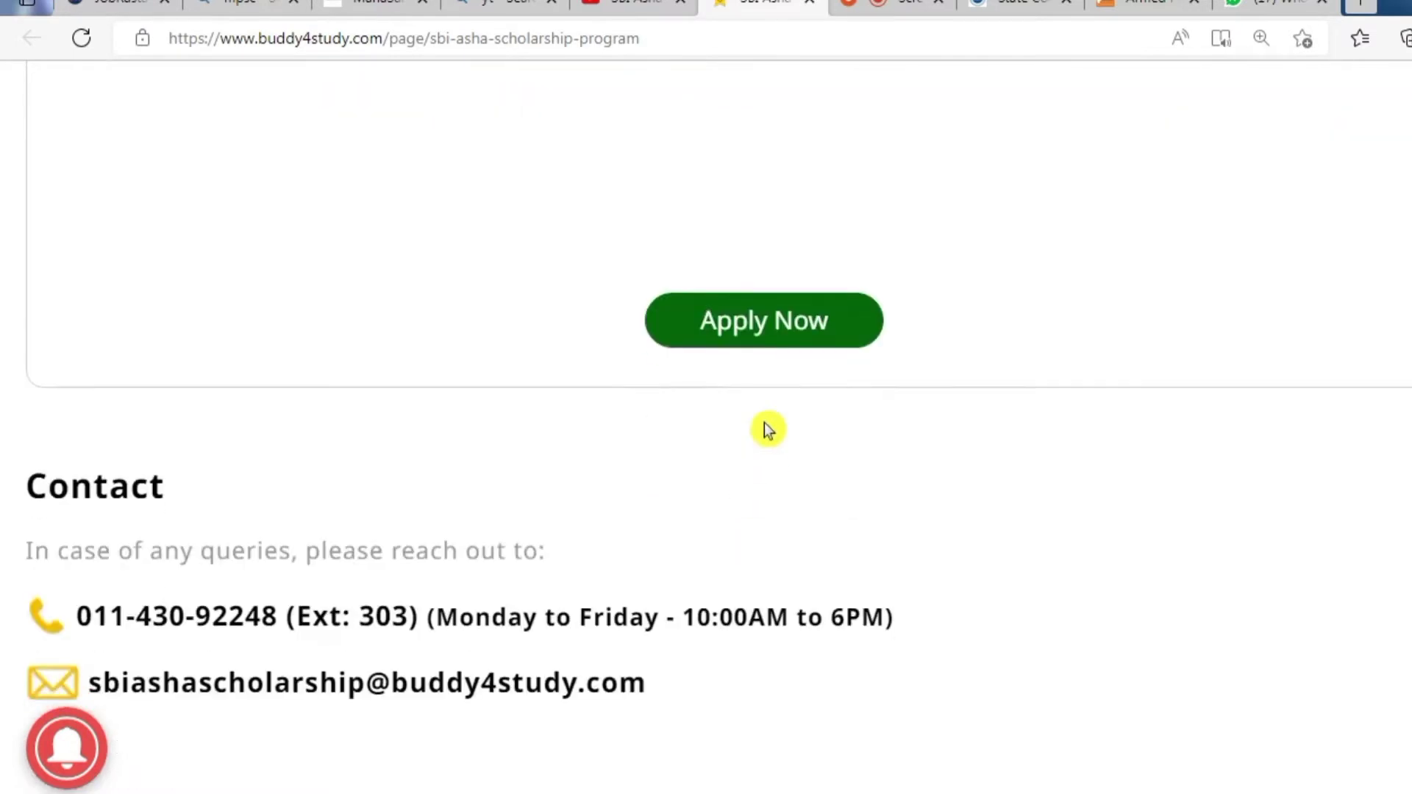
Start the scholarship application with Apply Now and choose Register in the login prompt
left_click(765, 327)
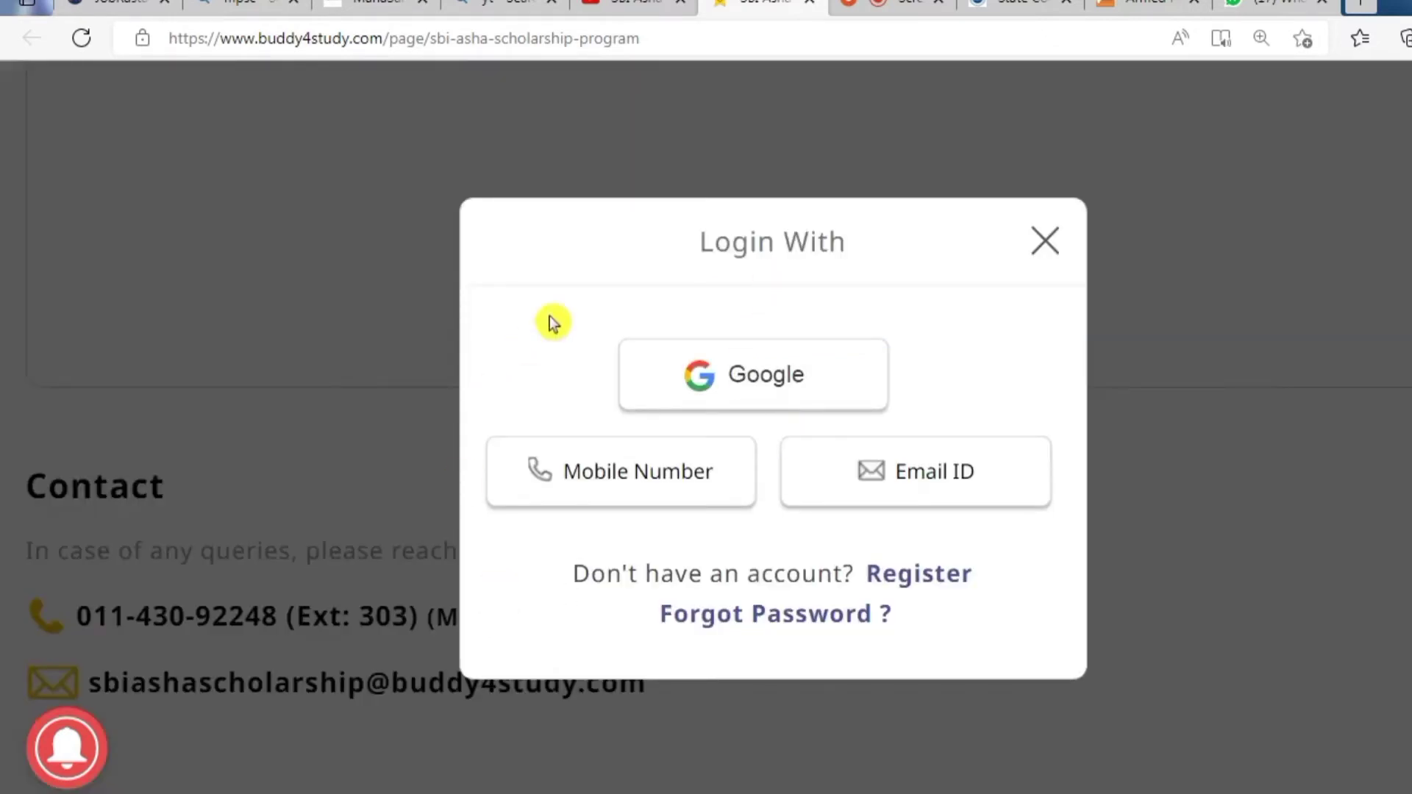
triple_click(881, 595)
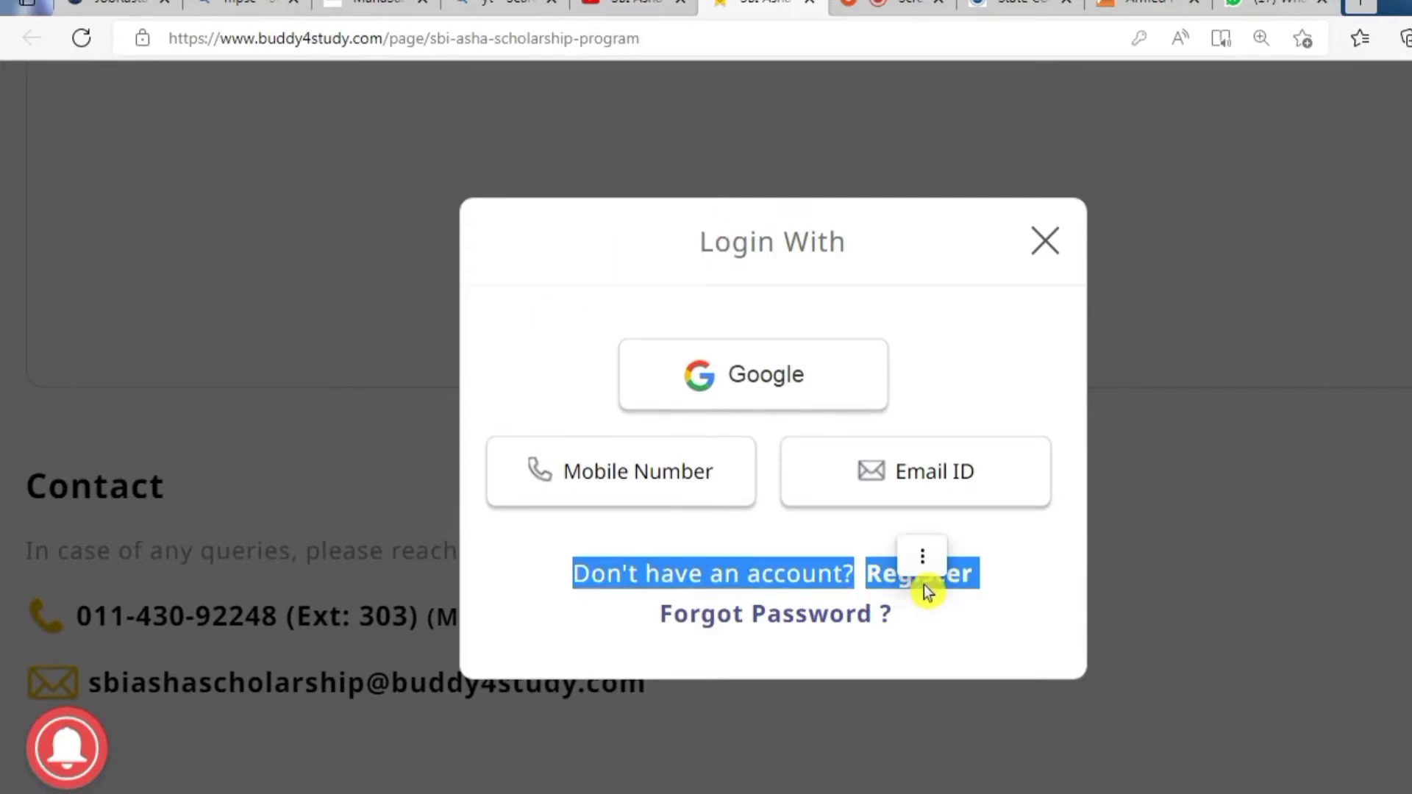
left_click(997, 618)
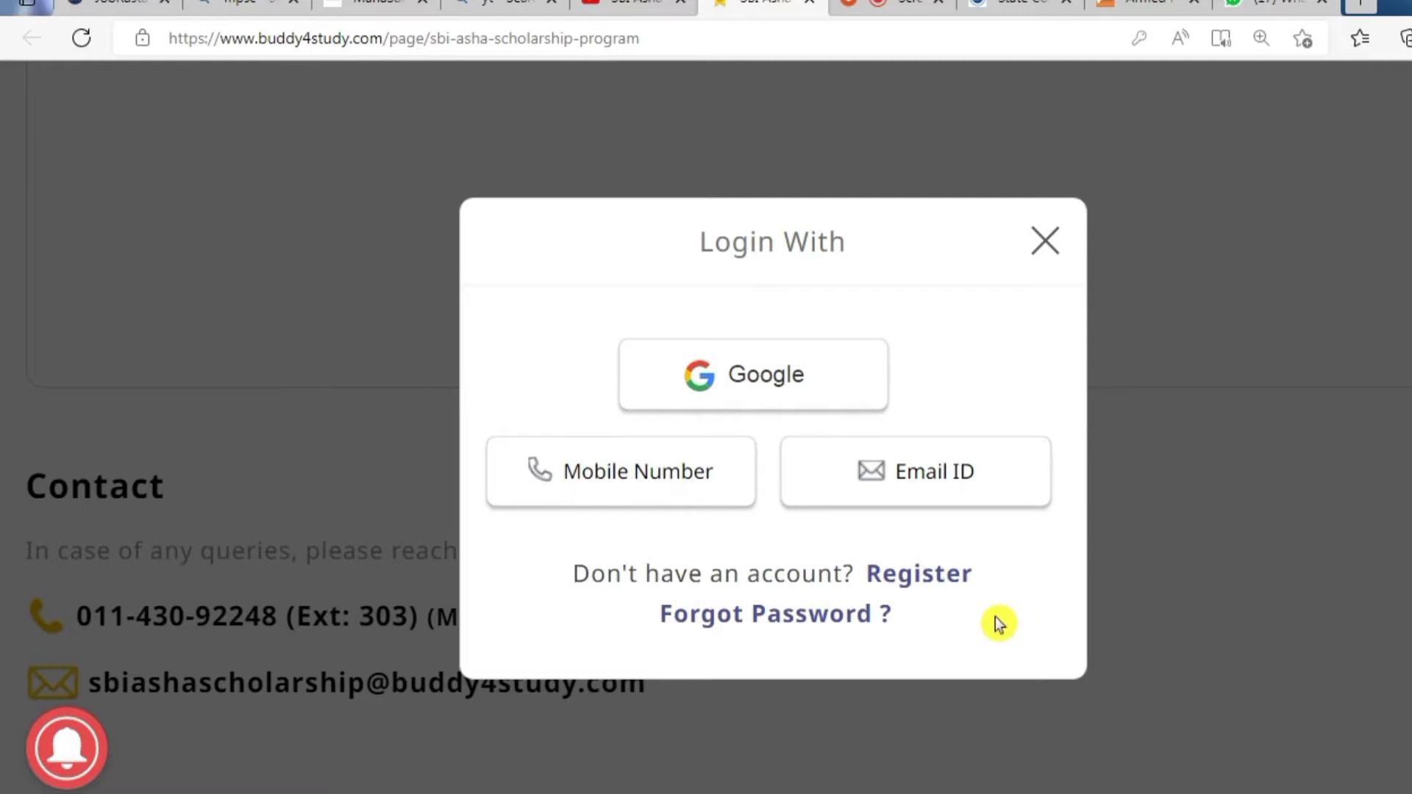
left_click(960, 588)
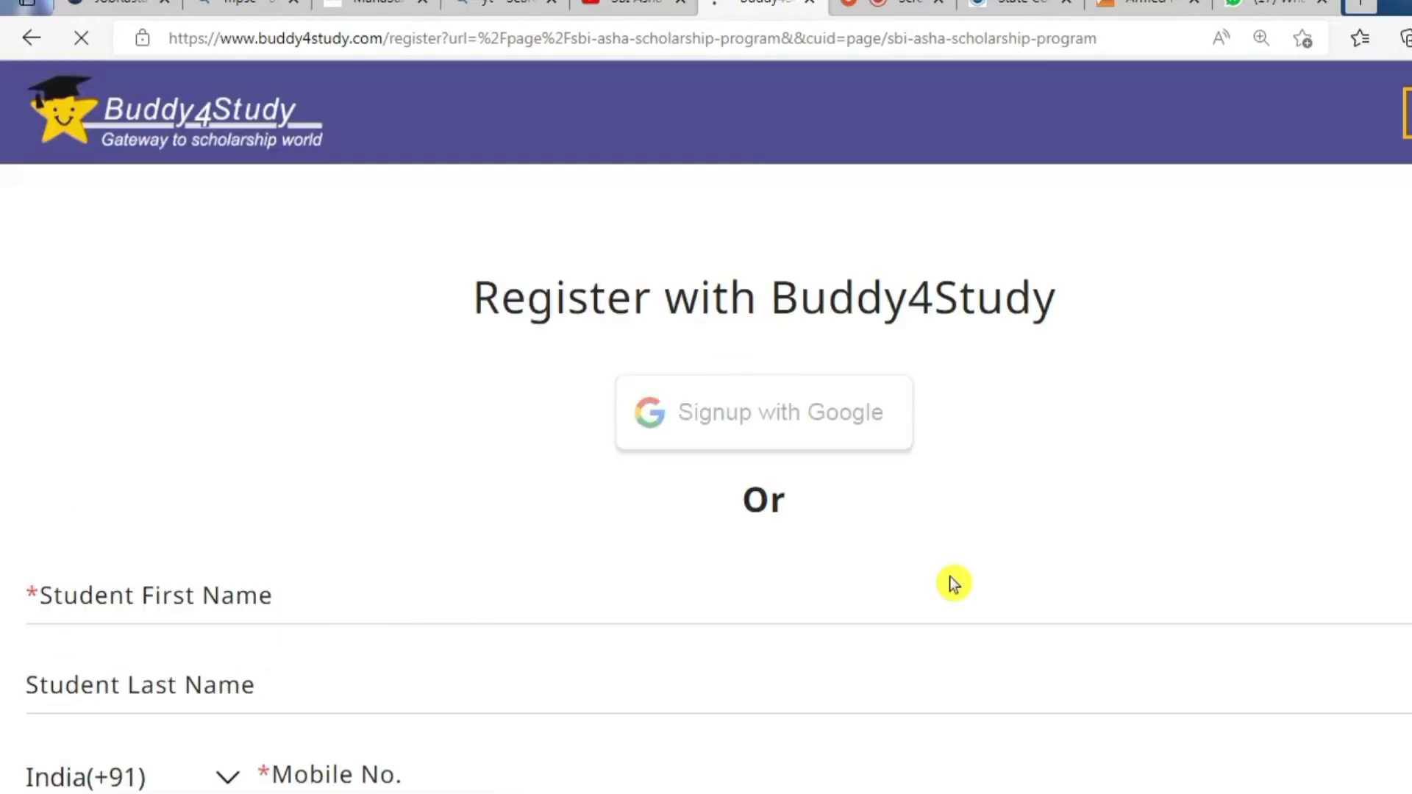
Accept the scholarship alerts offer and enter the student's first and last name
left_click(453, 478)
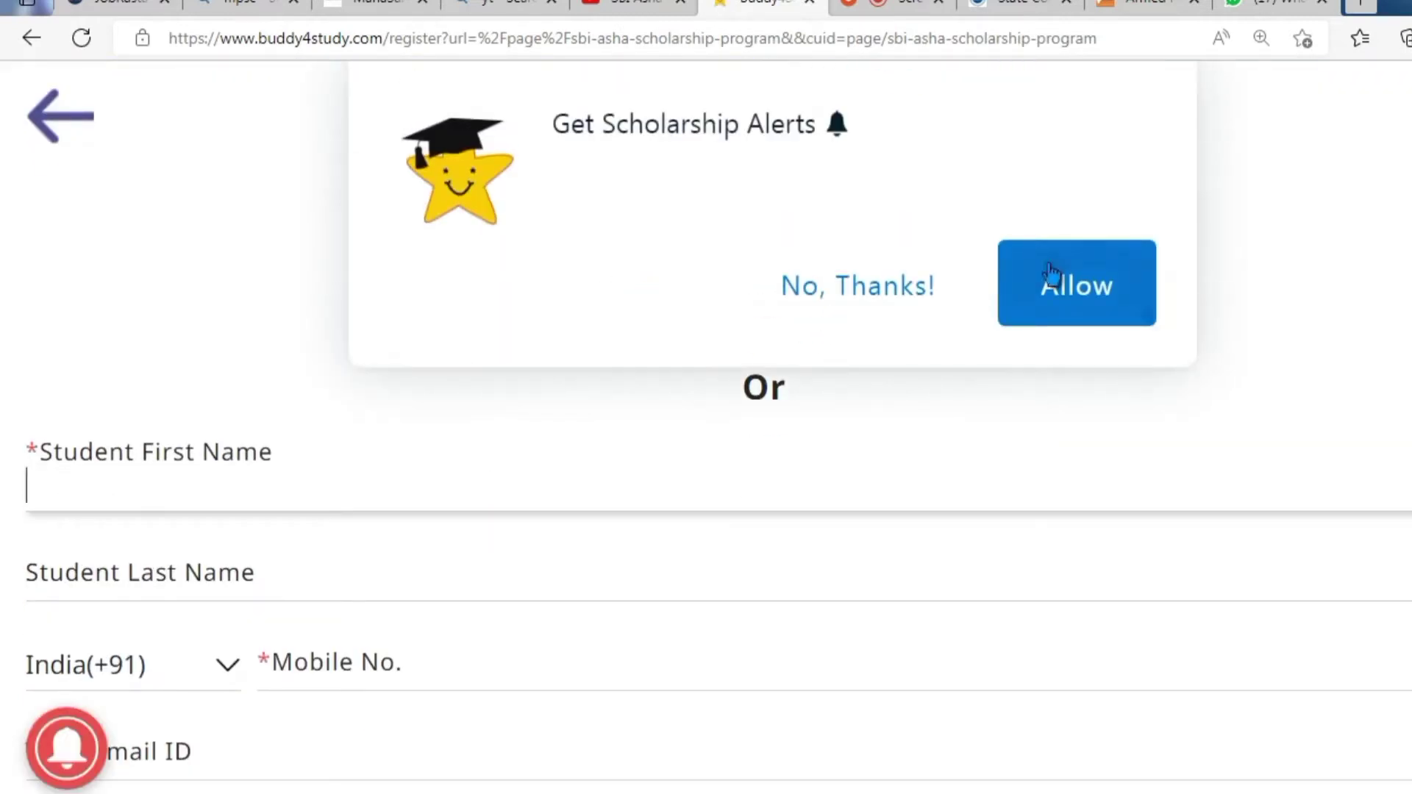
left_click(1050, 290)
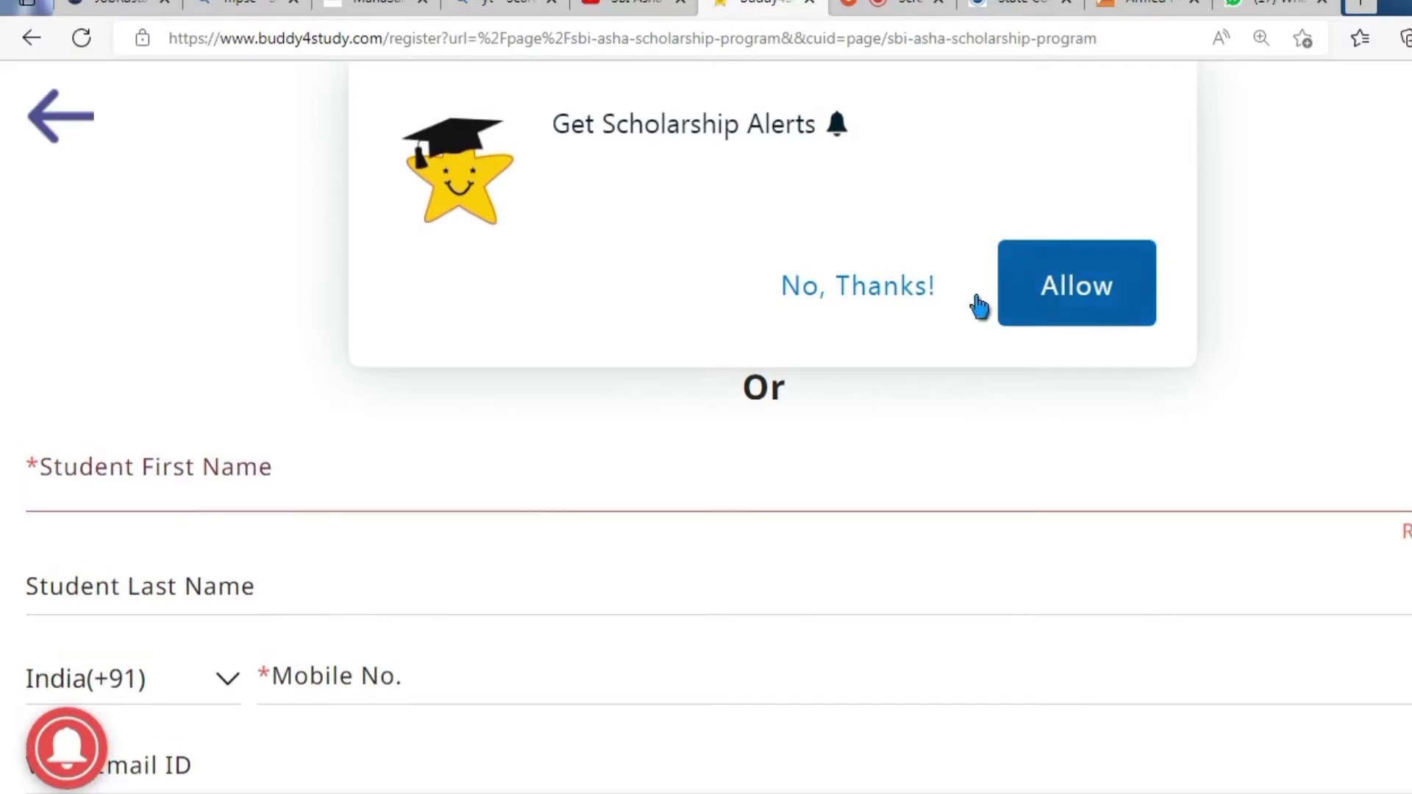
left_click(391, 465)
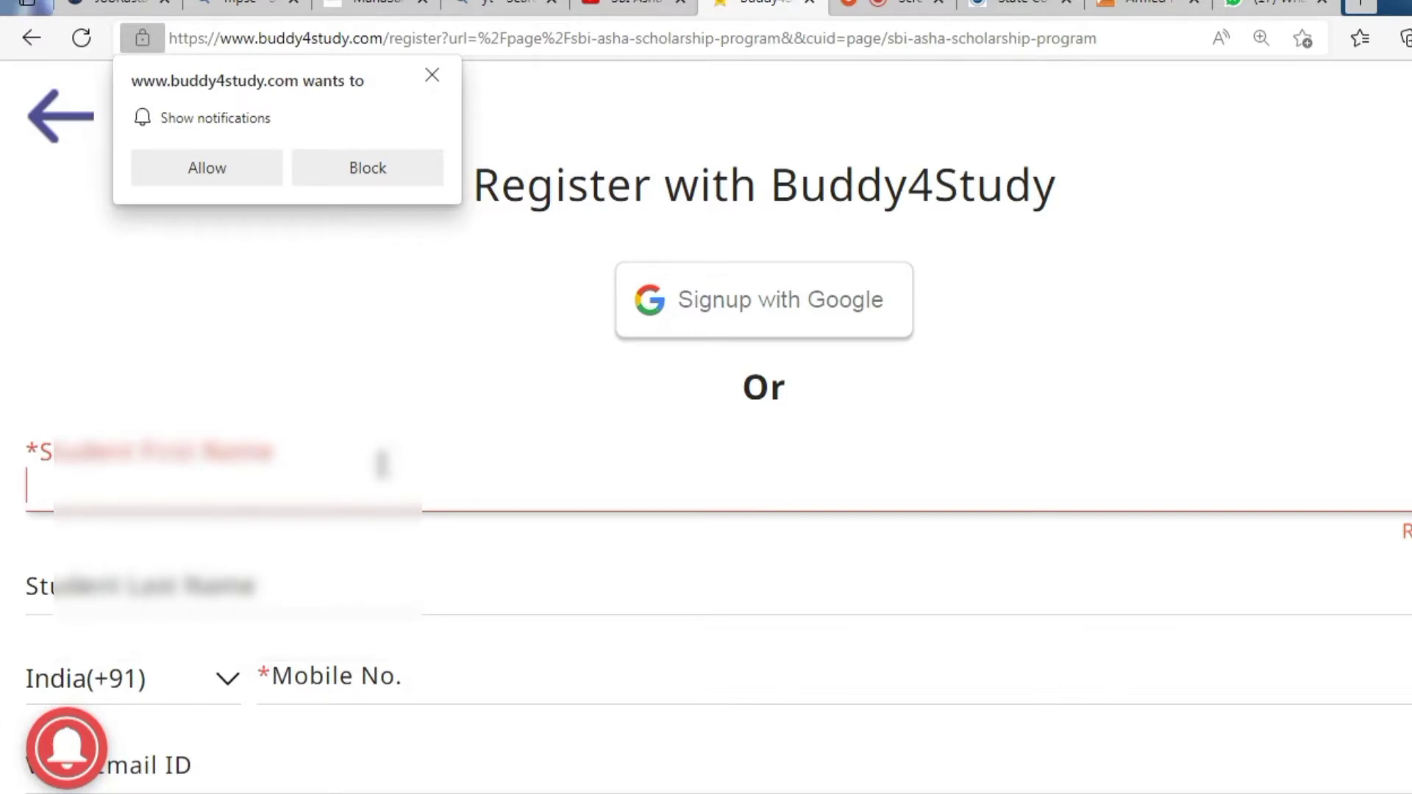
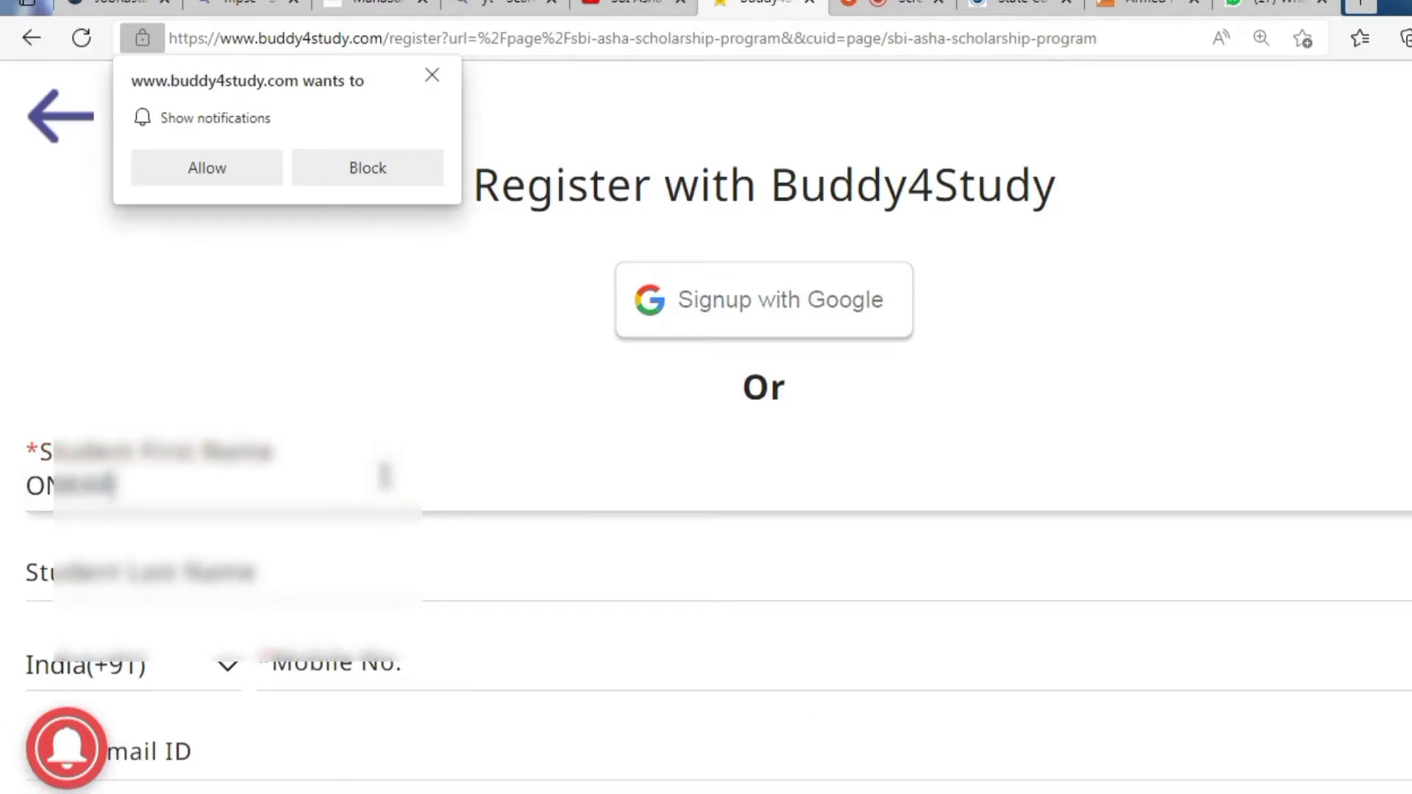
left_click(350, 578)
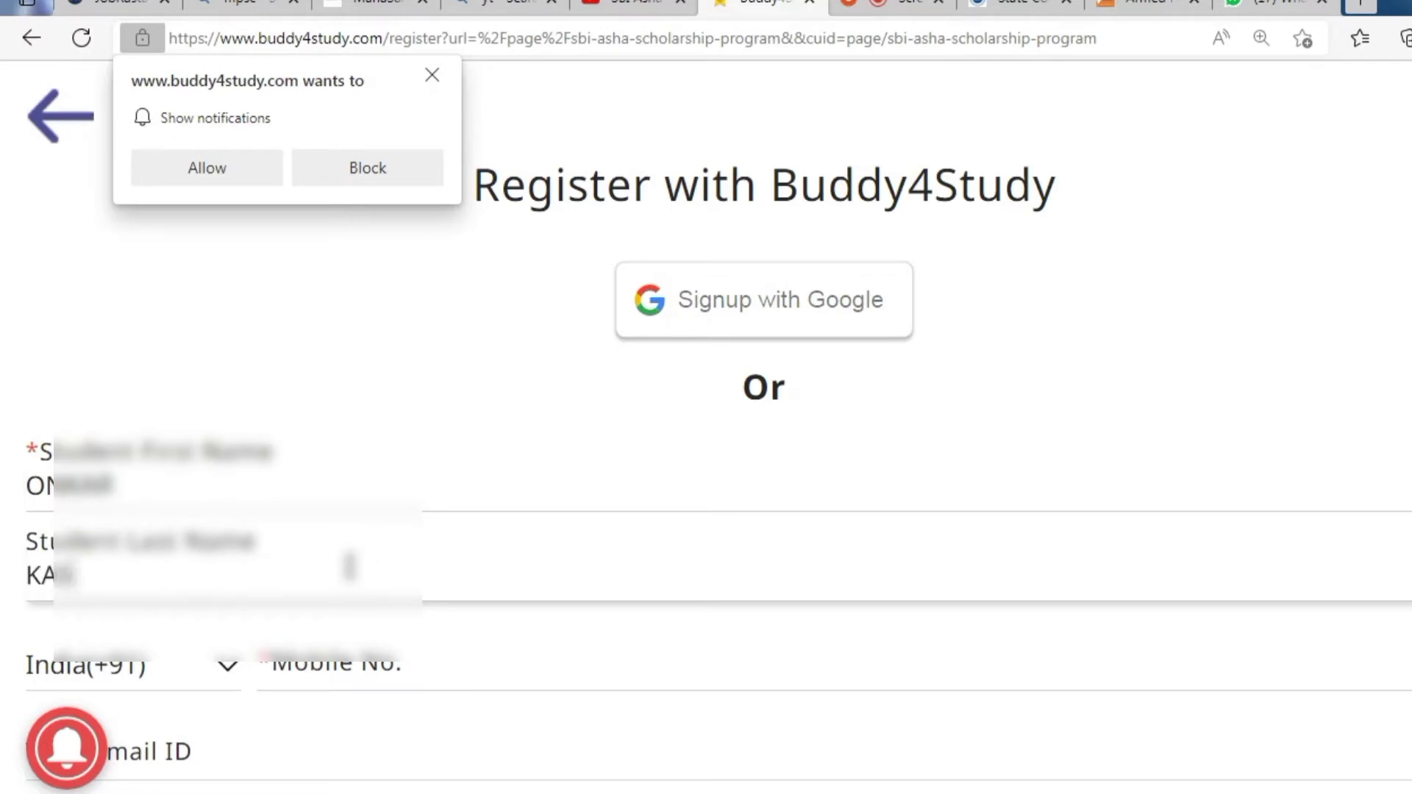
Enter the student's mobile number, e-mail address and account password
left_click(380, 670)
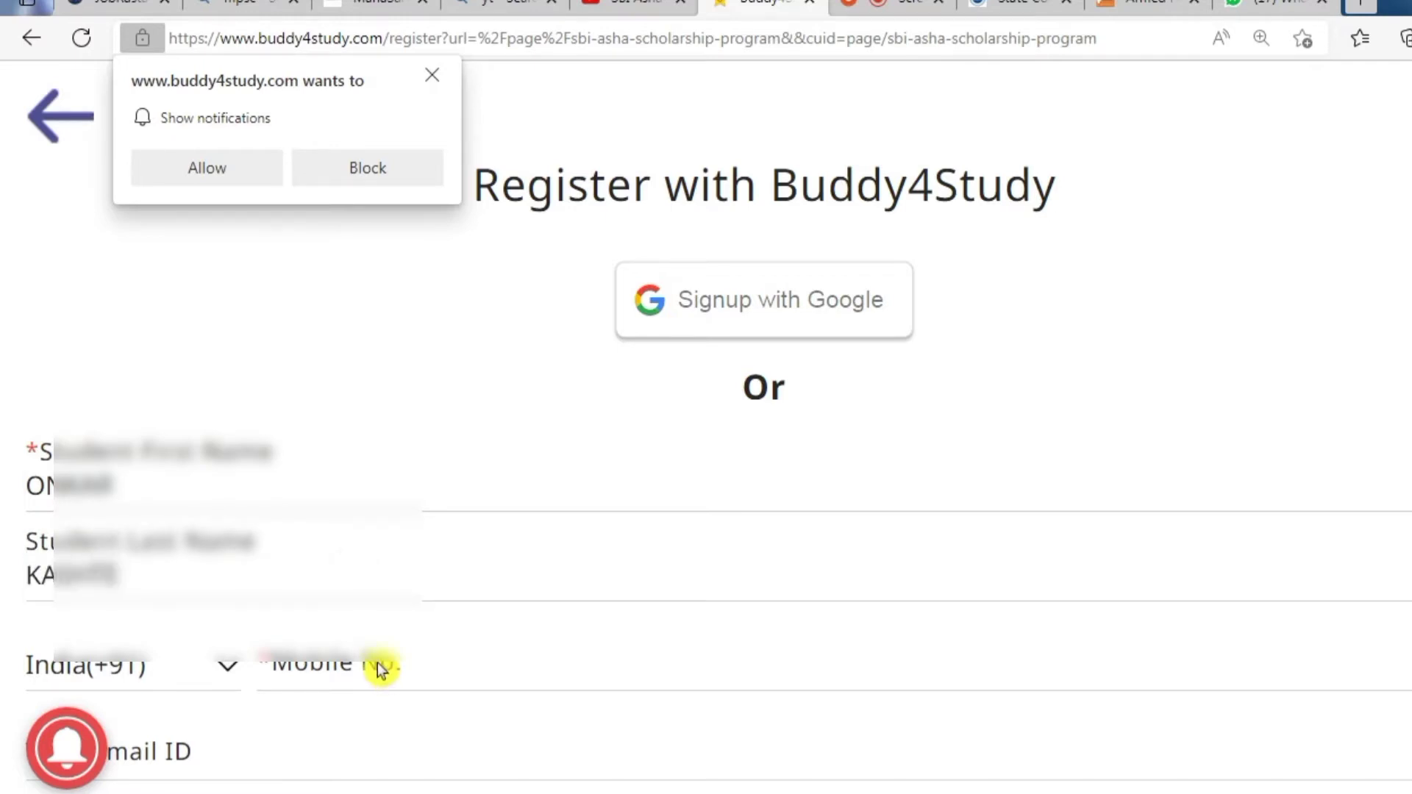
scroll(373, 662, "down", 2)
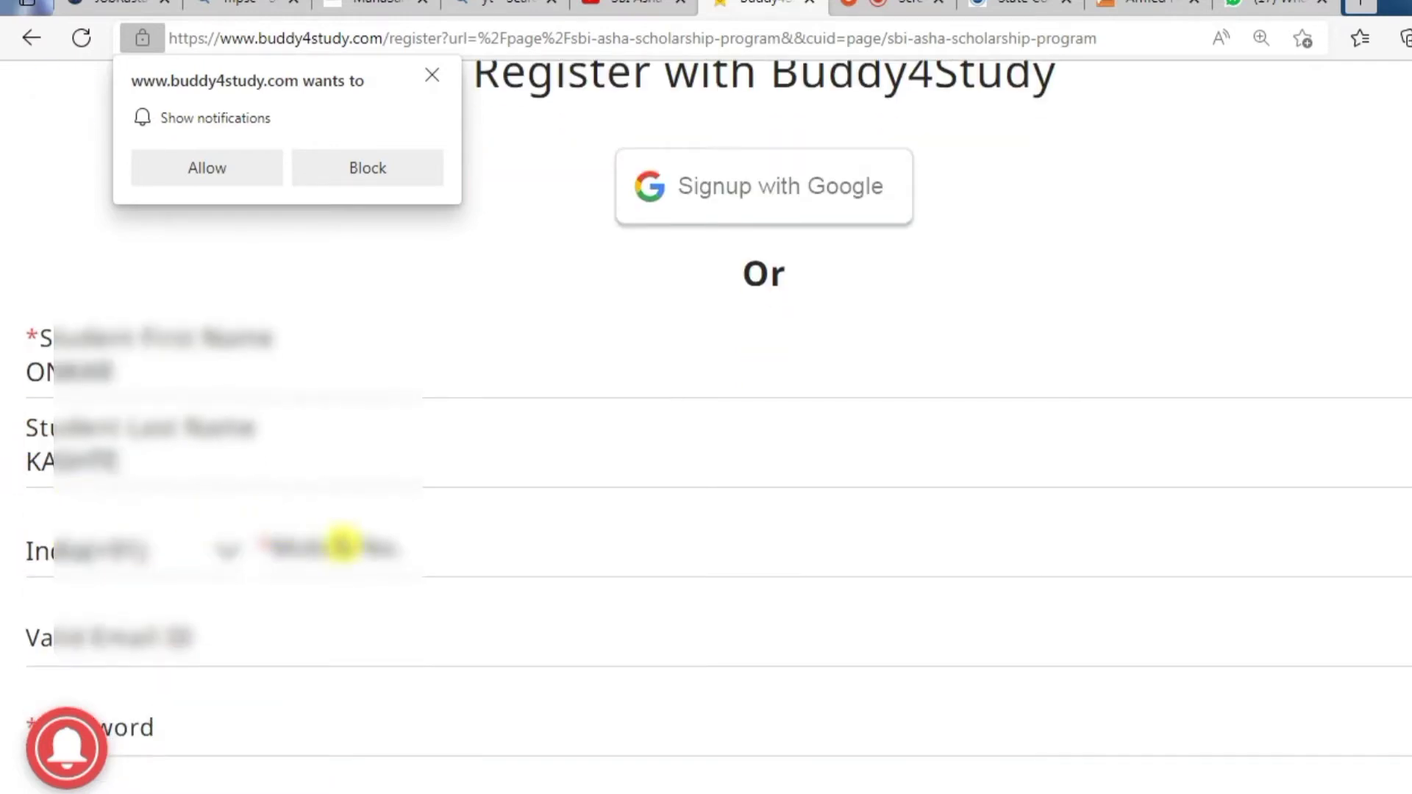
left_click(335, 544)
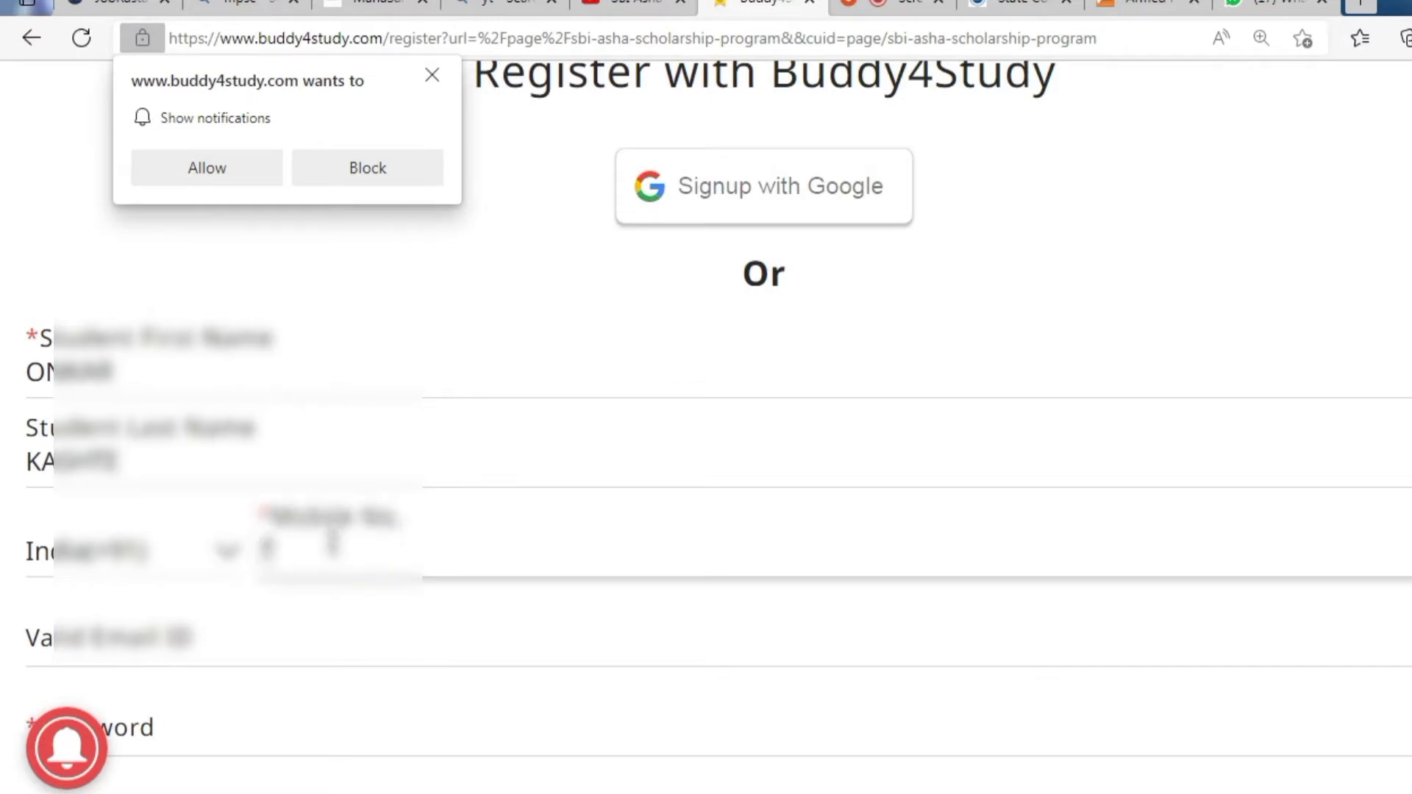
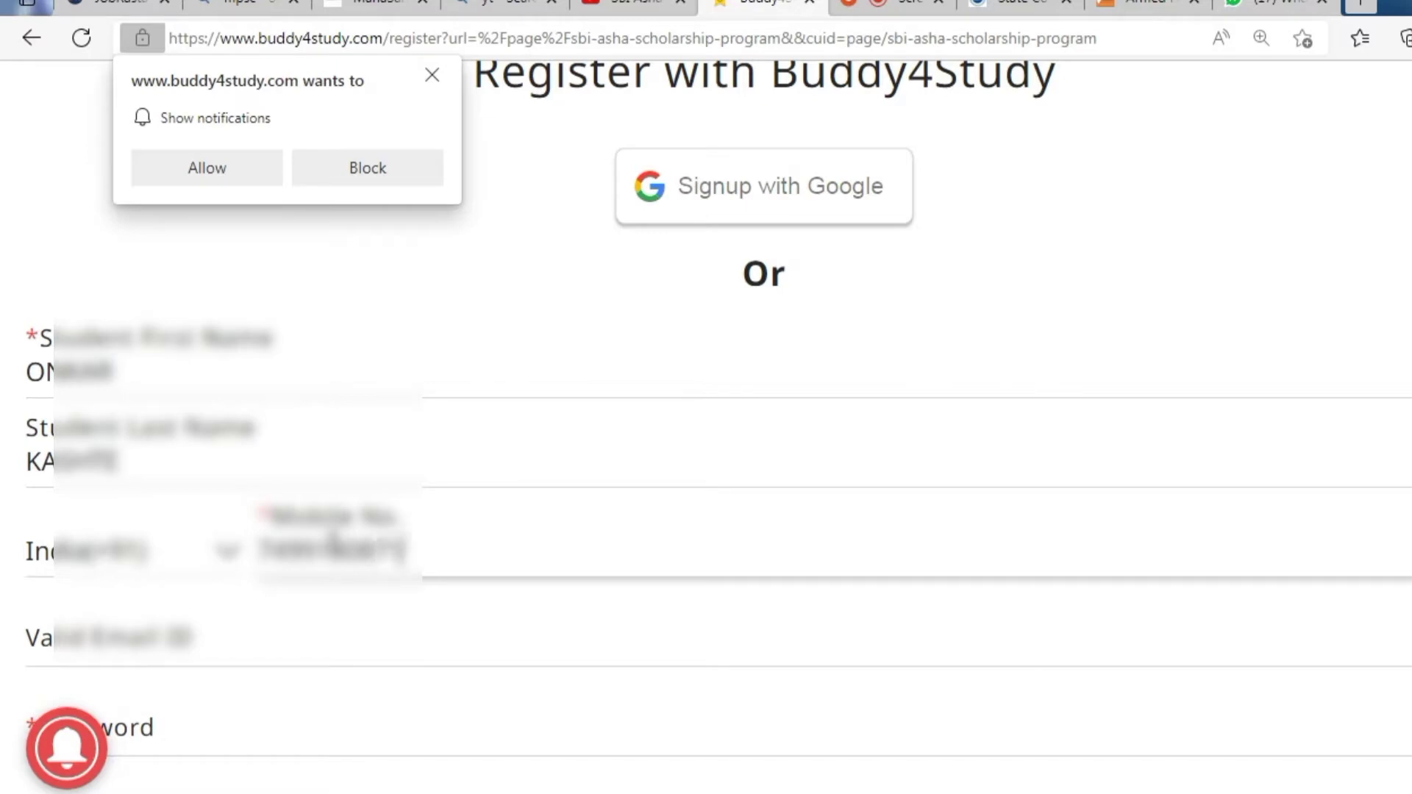
left_click(294, 647)
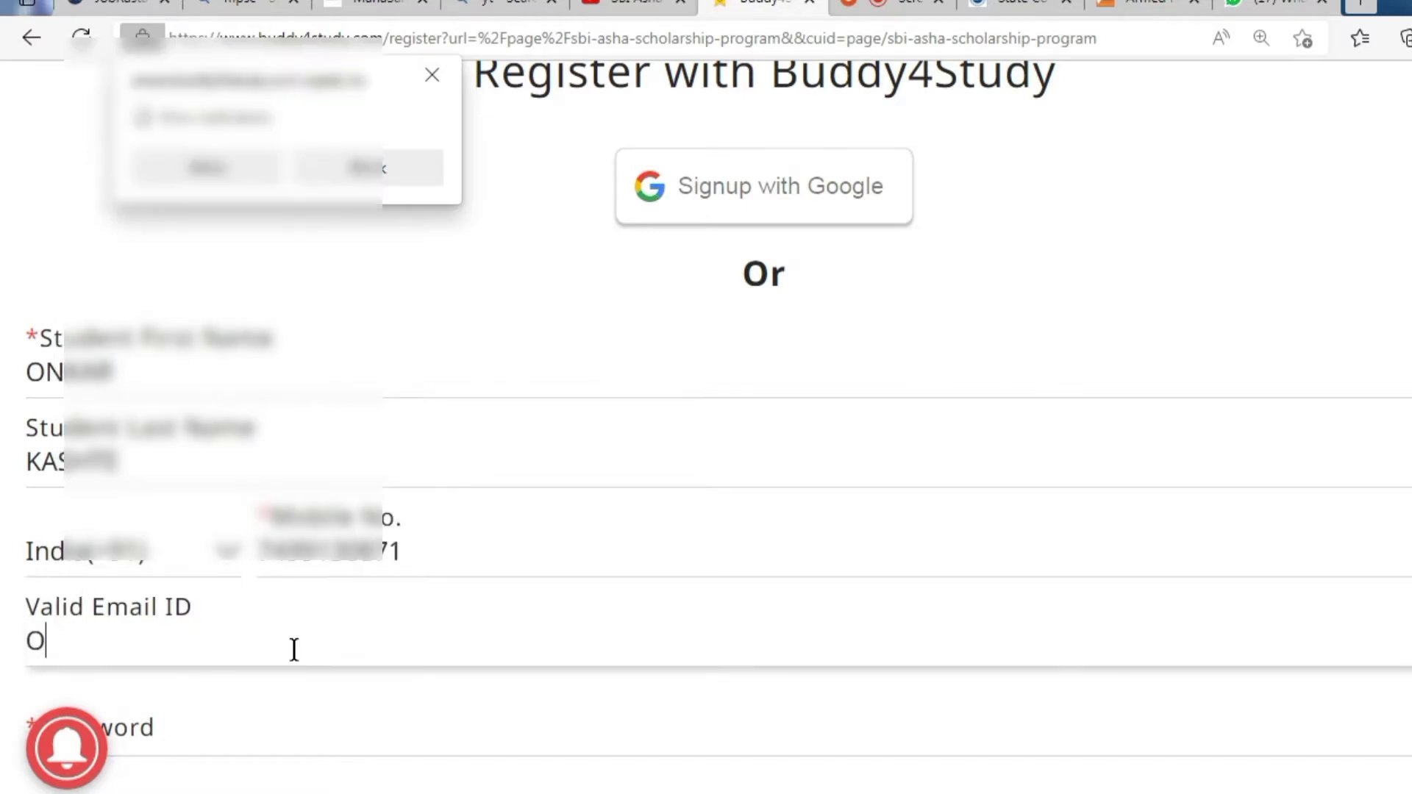
scroll(265, 574, "down", 3)
left_click(237, 500)
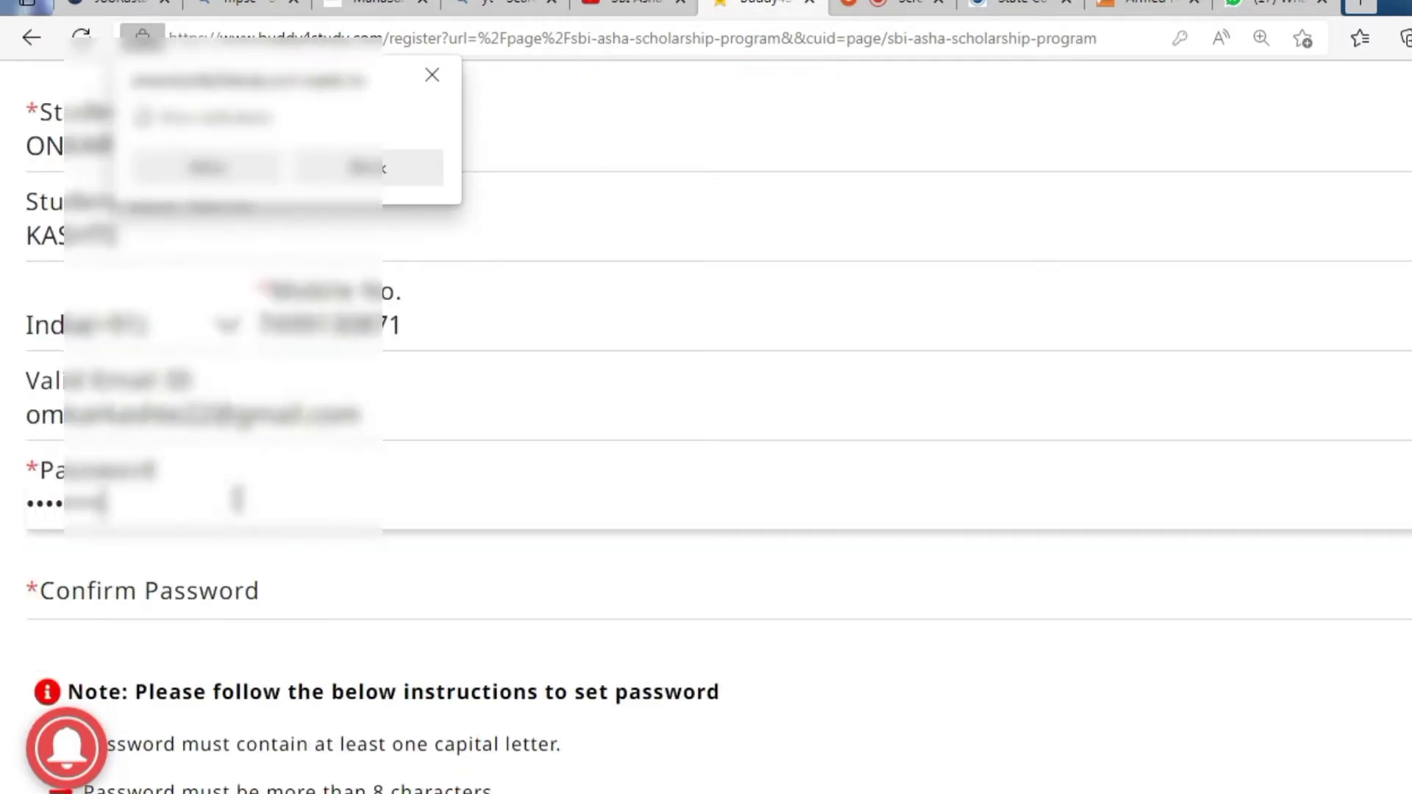
Confirm the account password, correcting the last character so it matches
left_click(204, 577)
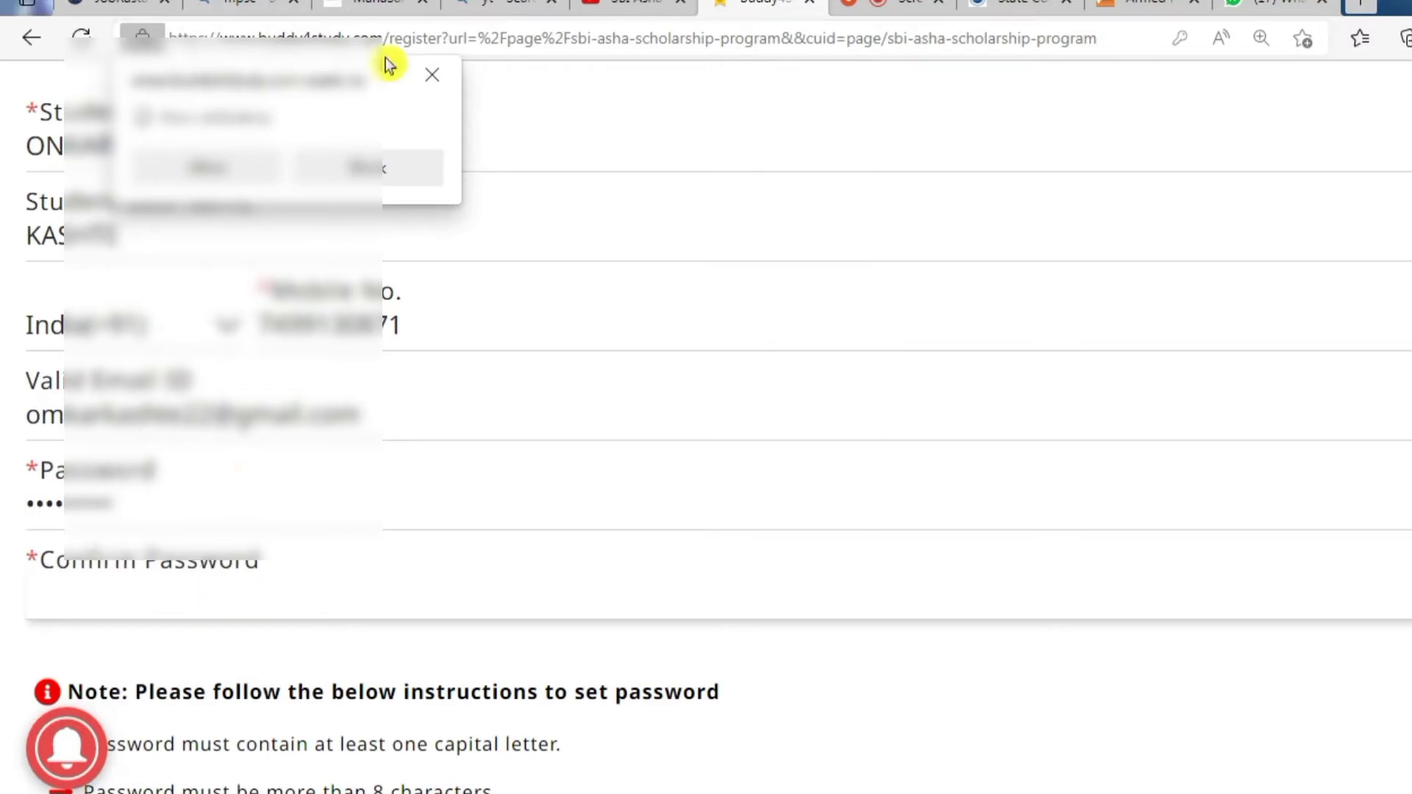
left_click(432, 75)
left_click(187, 566)
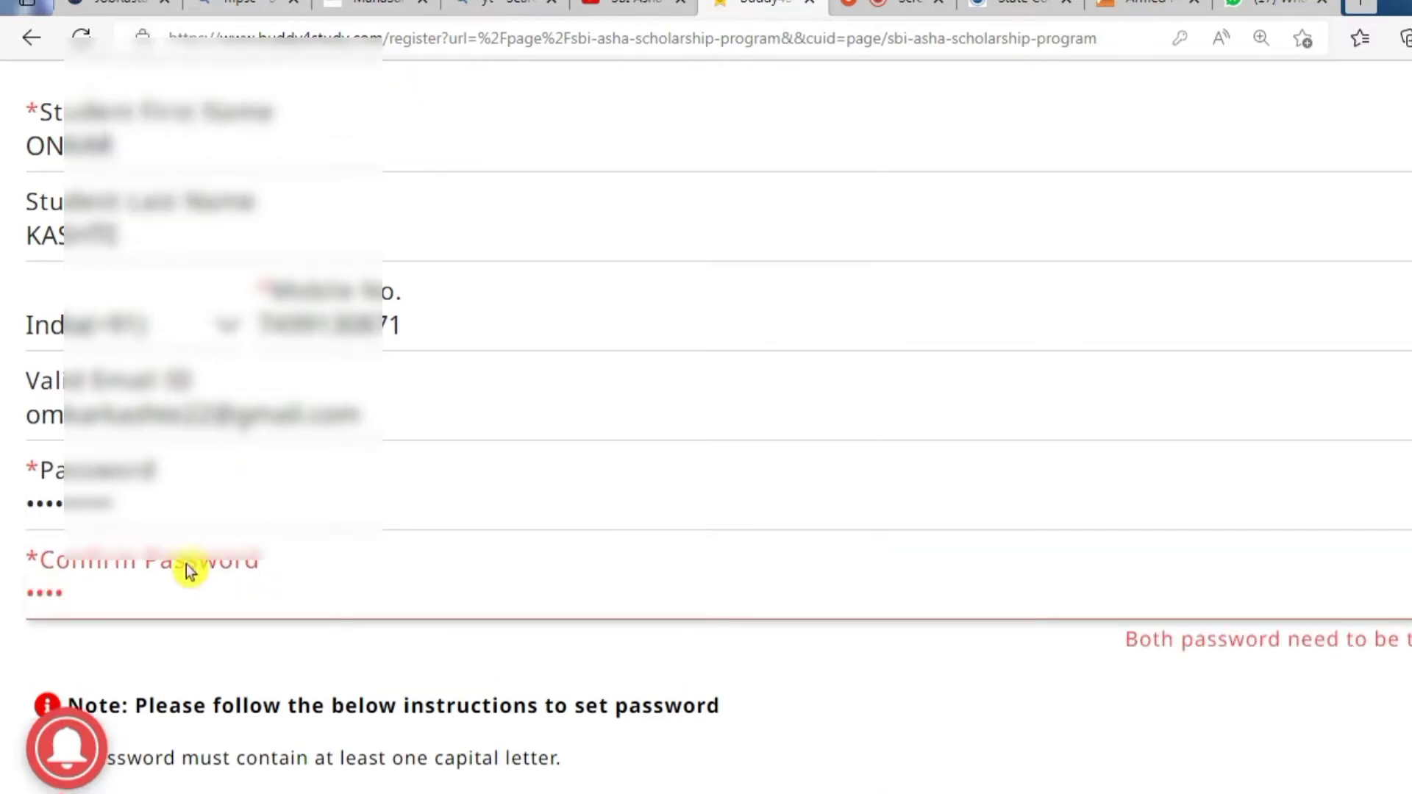
left_click(1008, 717)
left_click(302, 580)
type("3")
left_click(758, 753)
Review the password rules and terms agreement, then submit the registration form
scroll(758, 753, "down", 2)
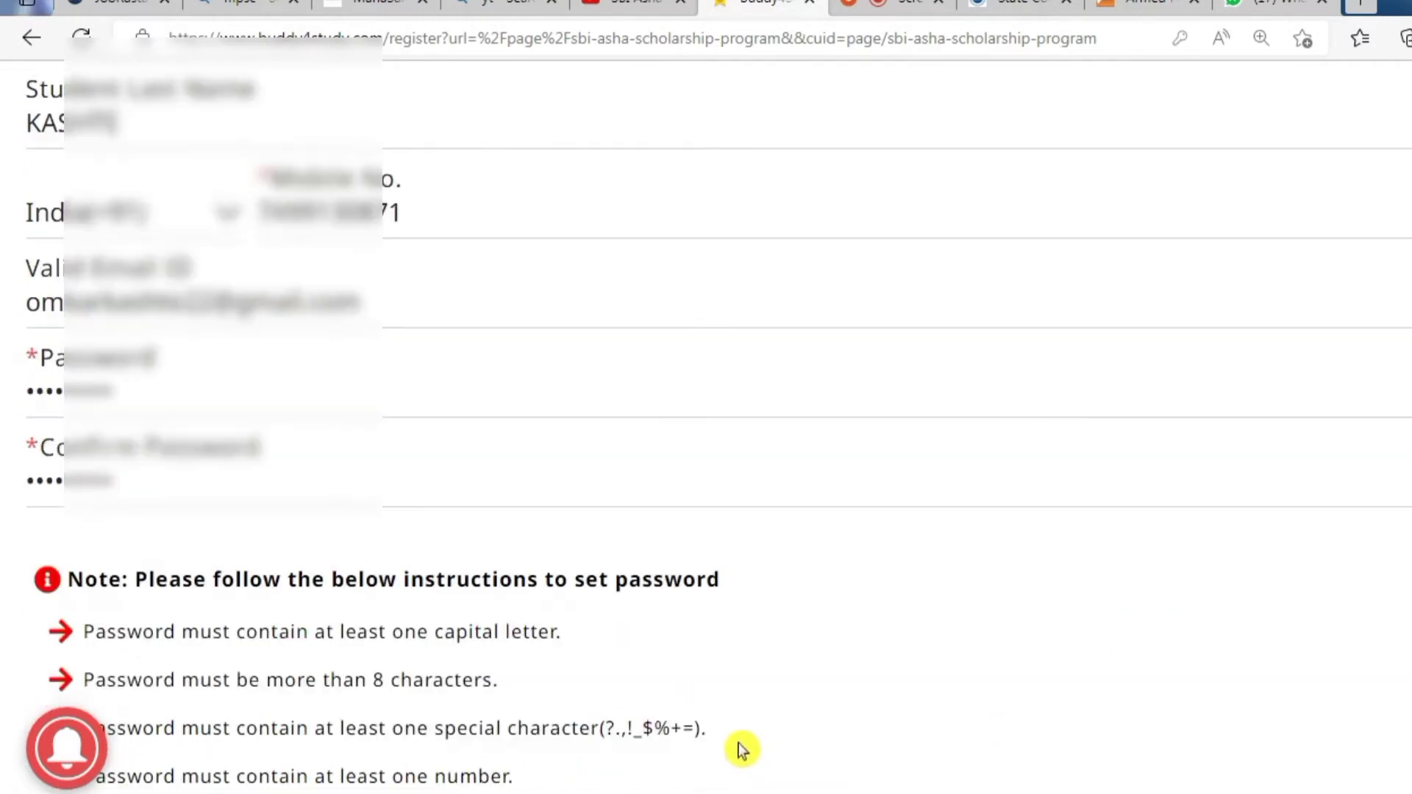
scroll(741, 750, "down", 3)
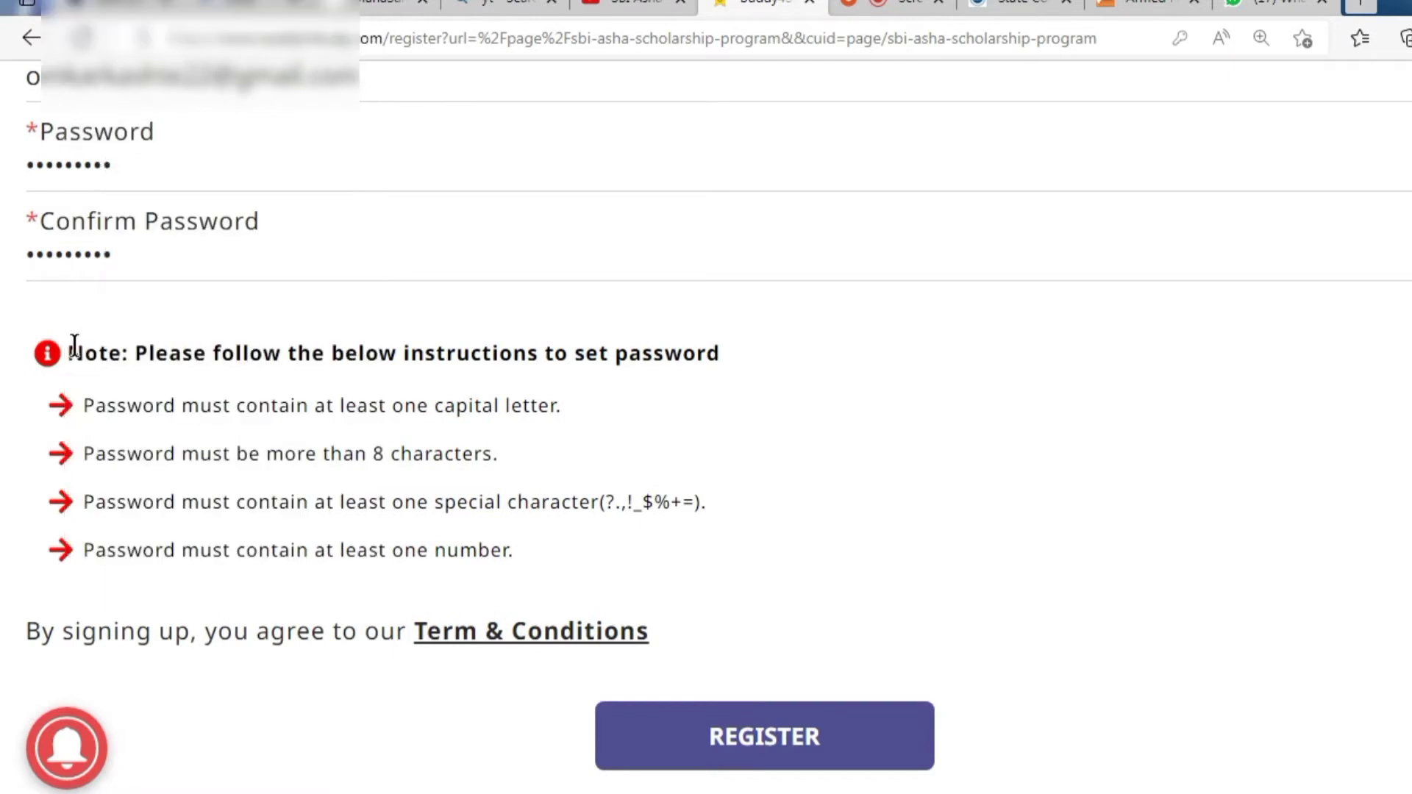
left_click_drag(74, 346, 536, 542)
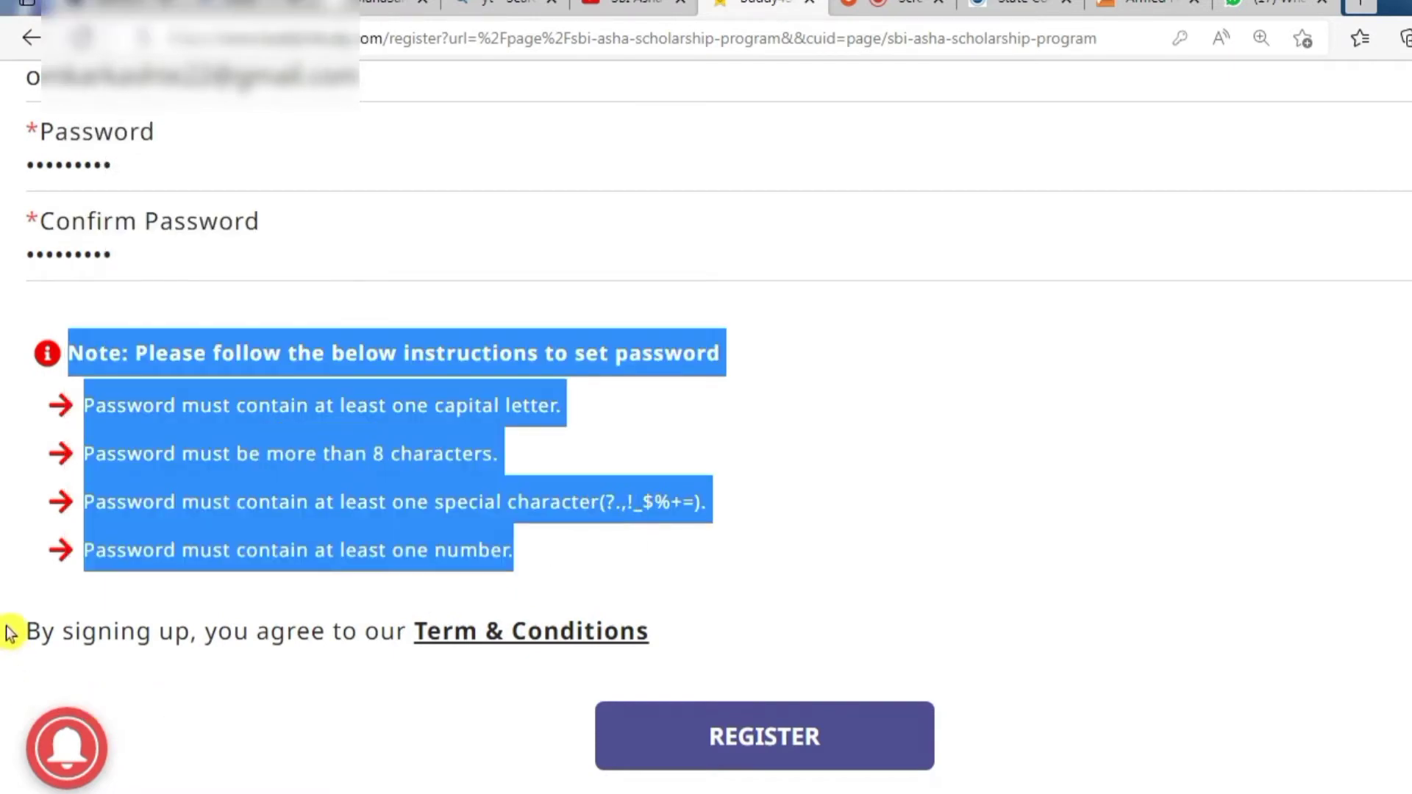
left_click_drag(10, 633, 654, 644)
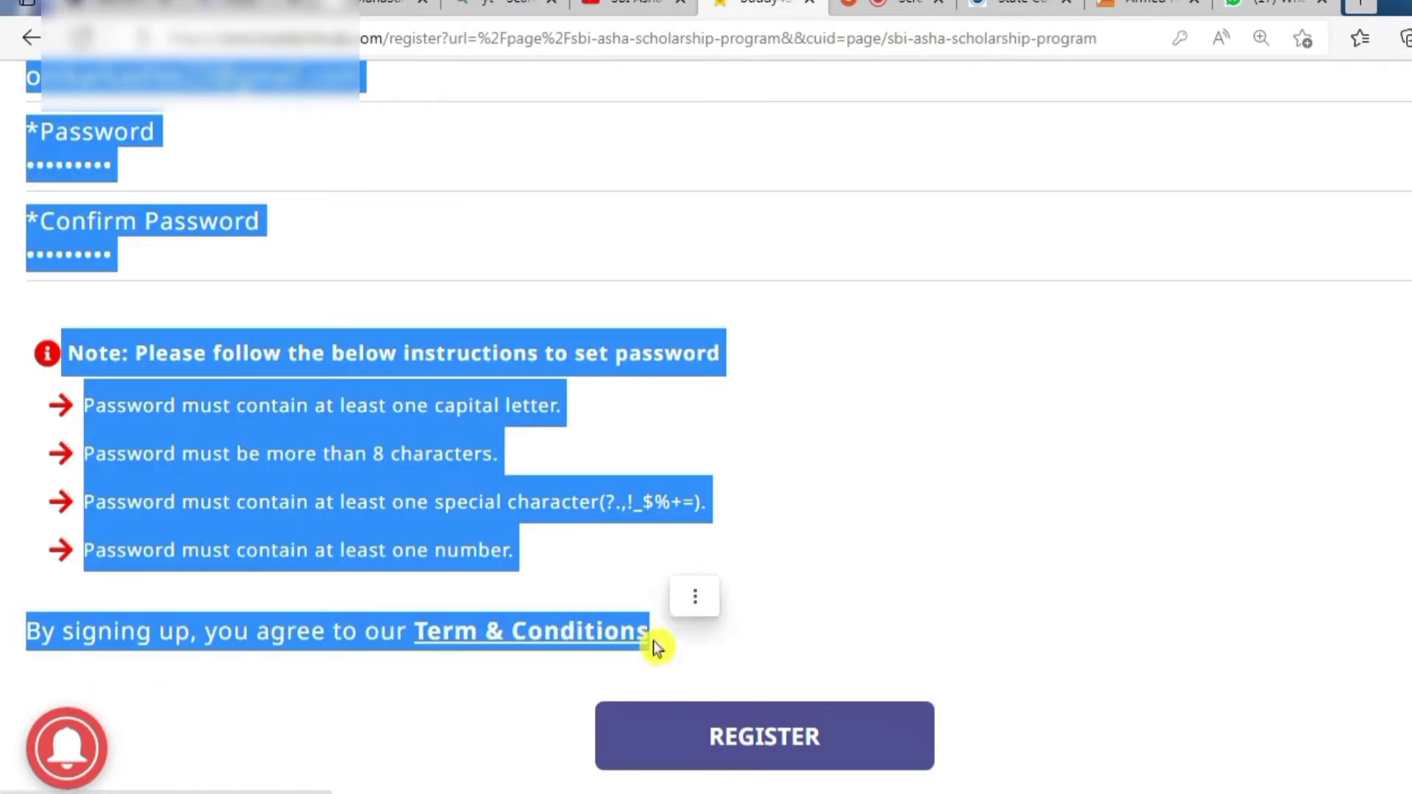
left_click(791, 744)
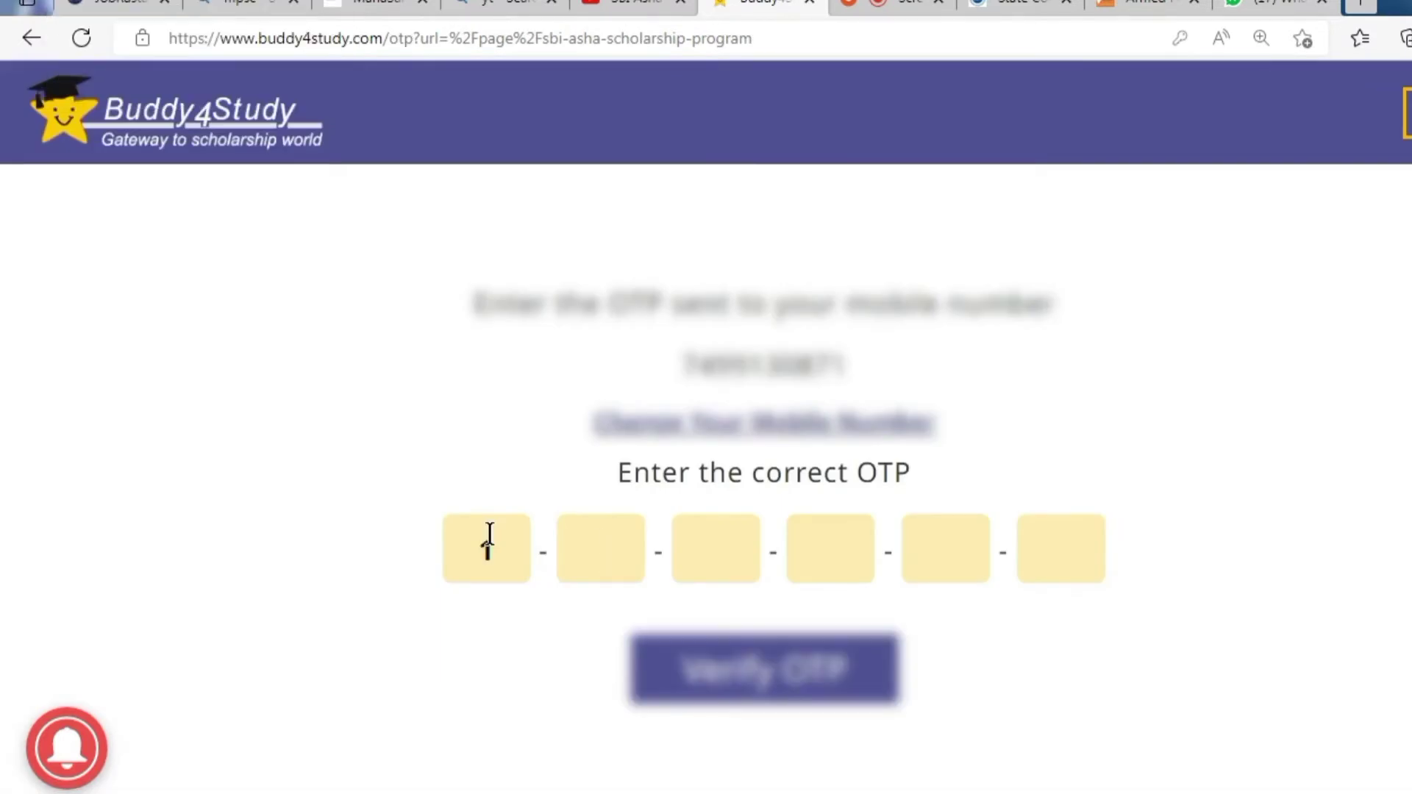
Enter the six-digit verification code sent to the mobile and verify it
left_click(489, 543)
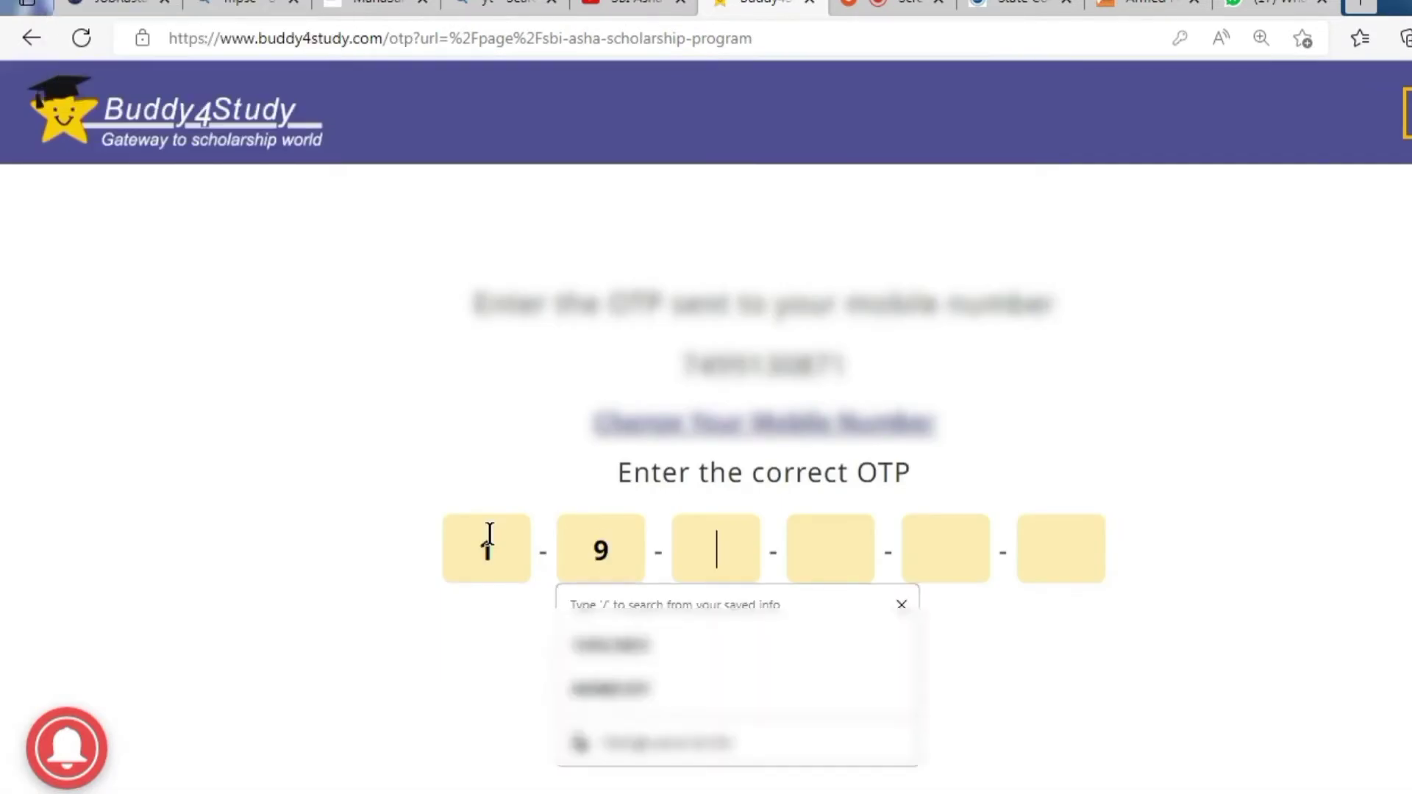
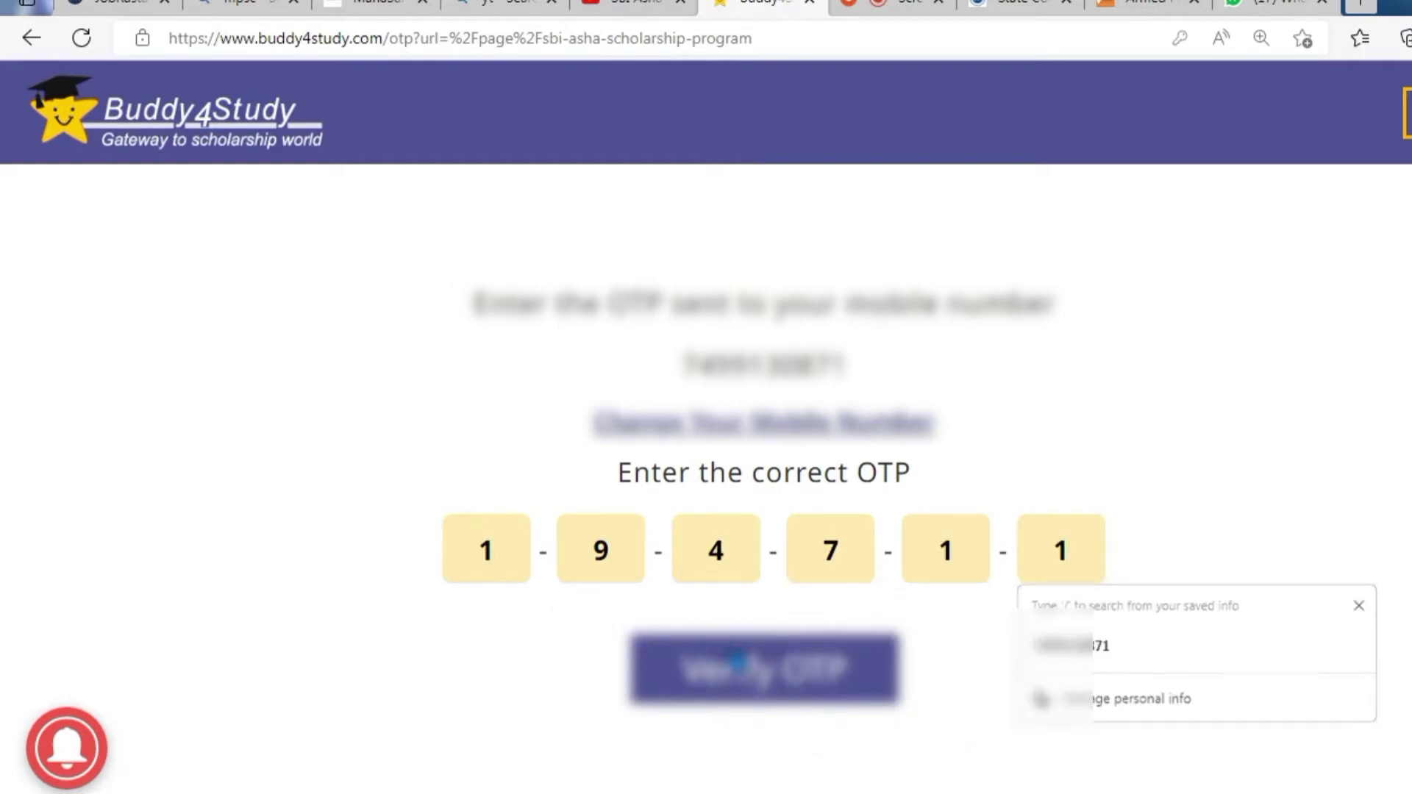
left_click(698, 669)
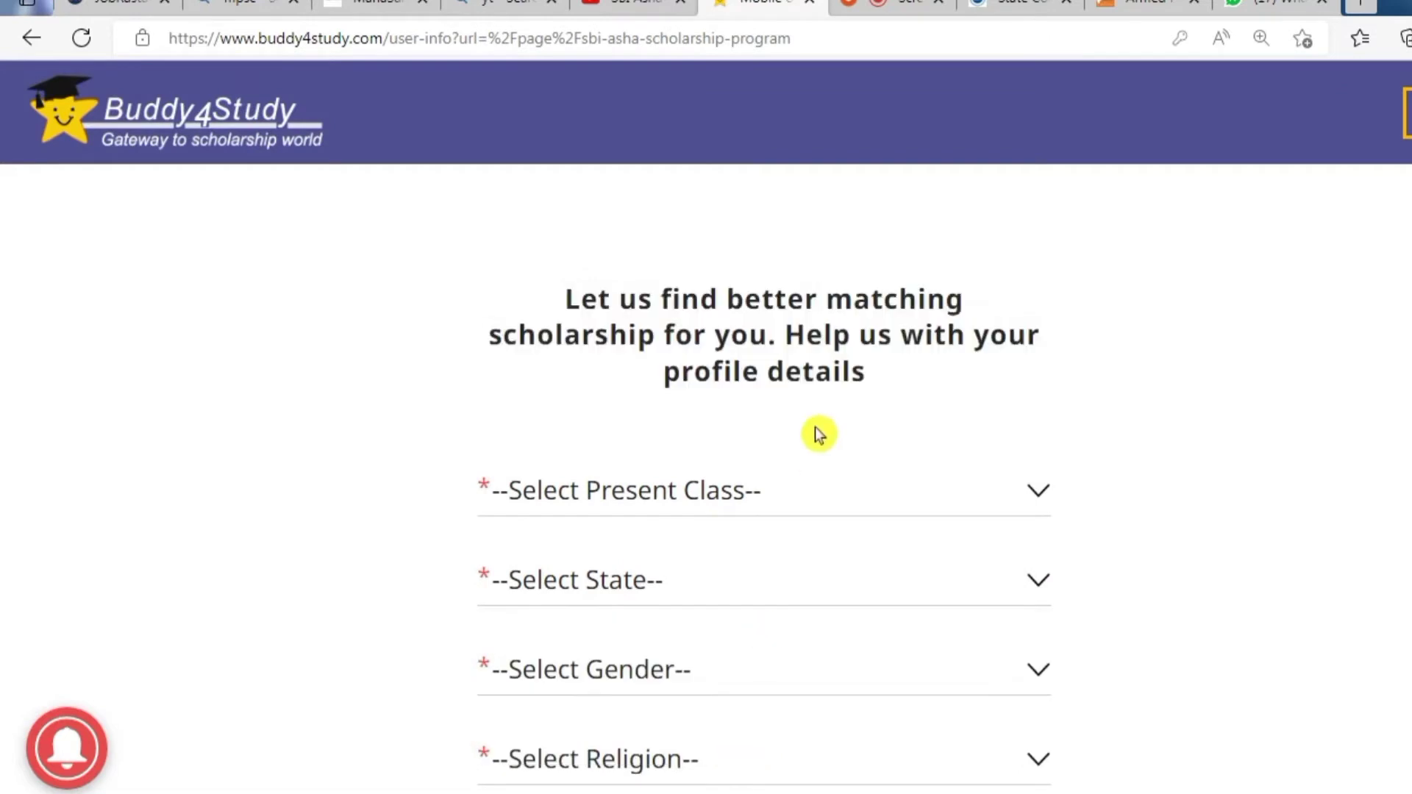
Set the present class to Class 9 and the state to Maharashtra
scroll(809, 430, "down", 2)
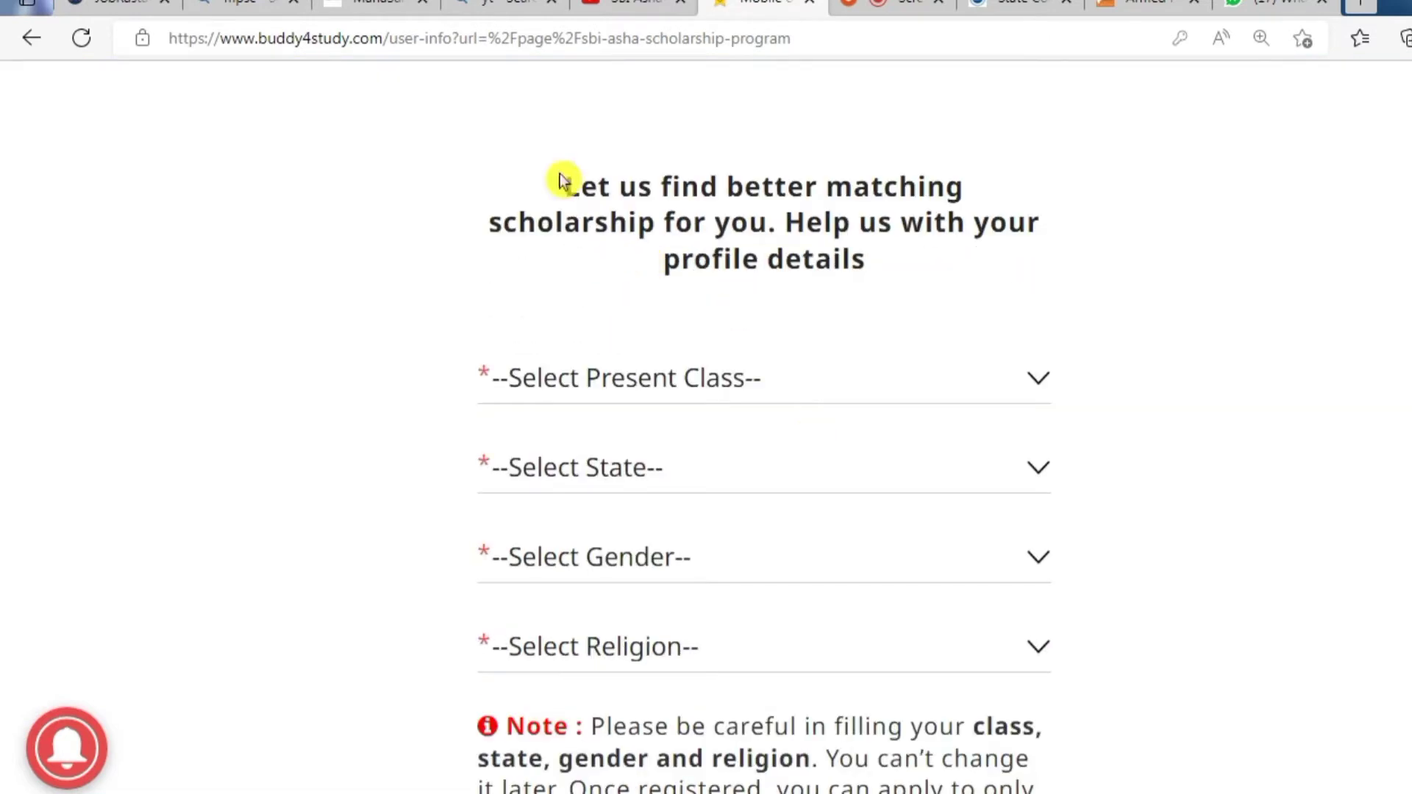
left_click_drag(562, 184, 908, 299)
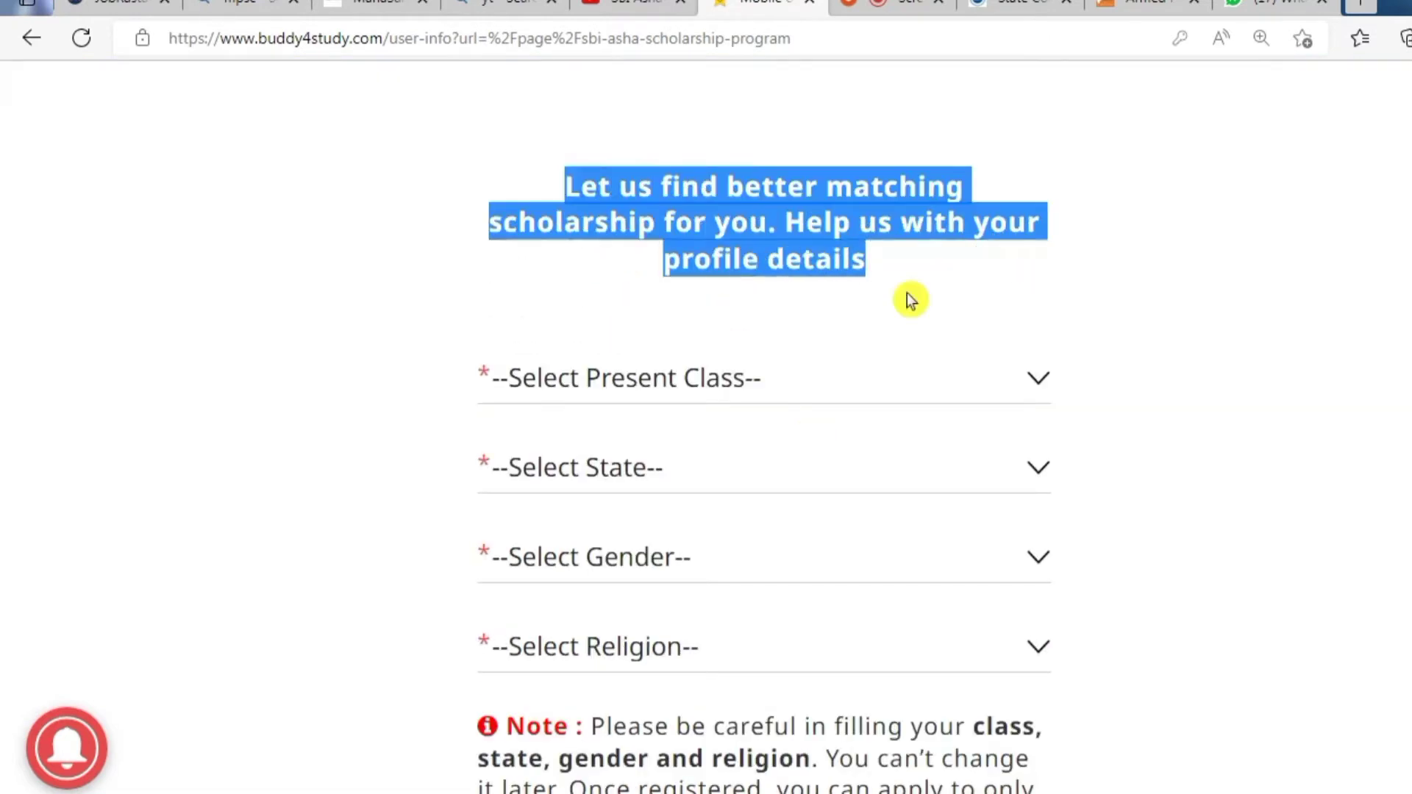
left_click(893, 380)
scroll(861, 523, "down", 1)
scroll(851, 642, "down", 1)
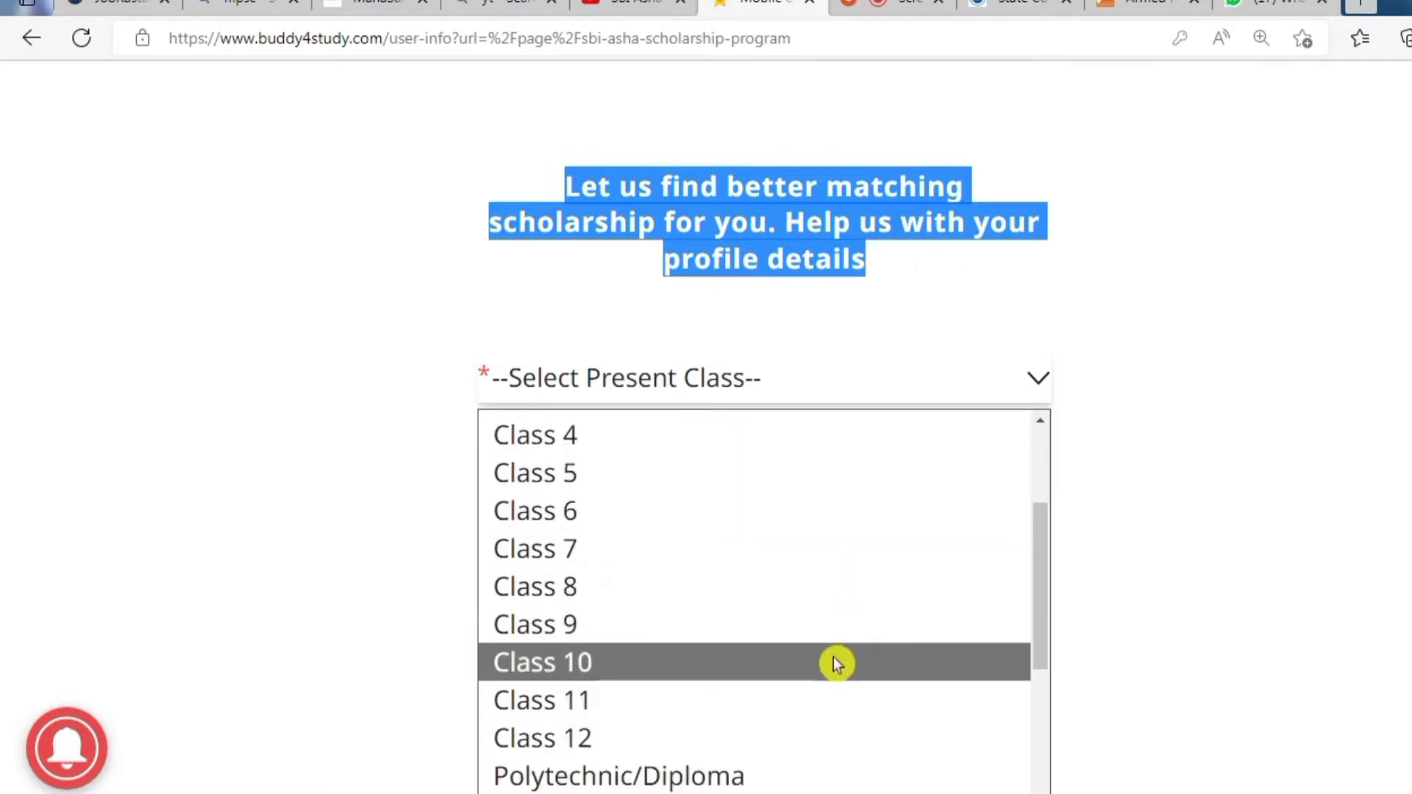
left_click(796, 626)
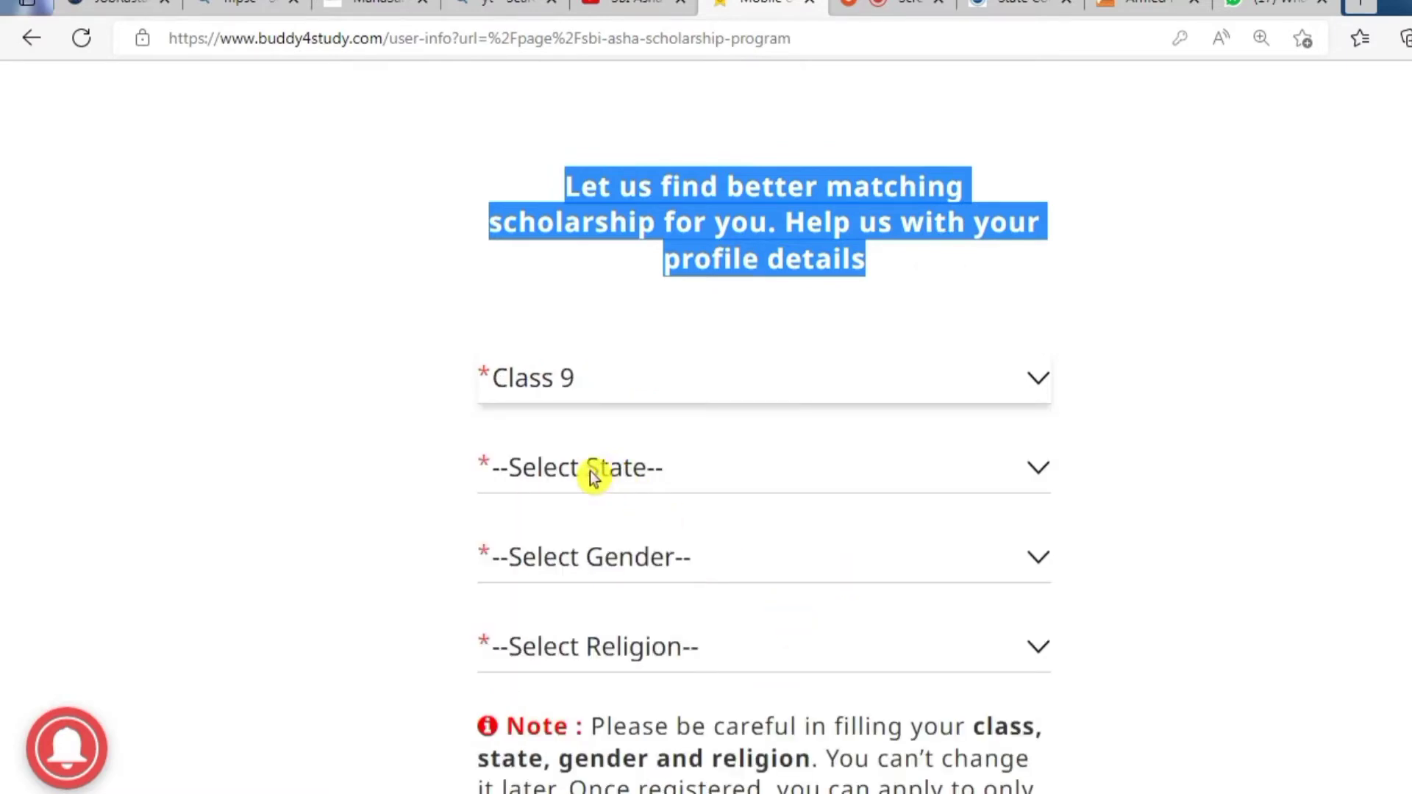
left_click(712, 461)
scroll(719, 341, "down", 1)
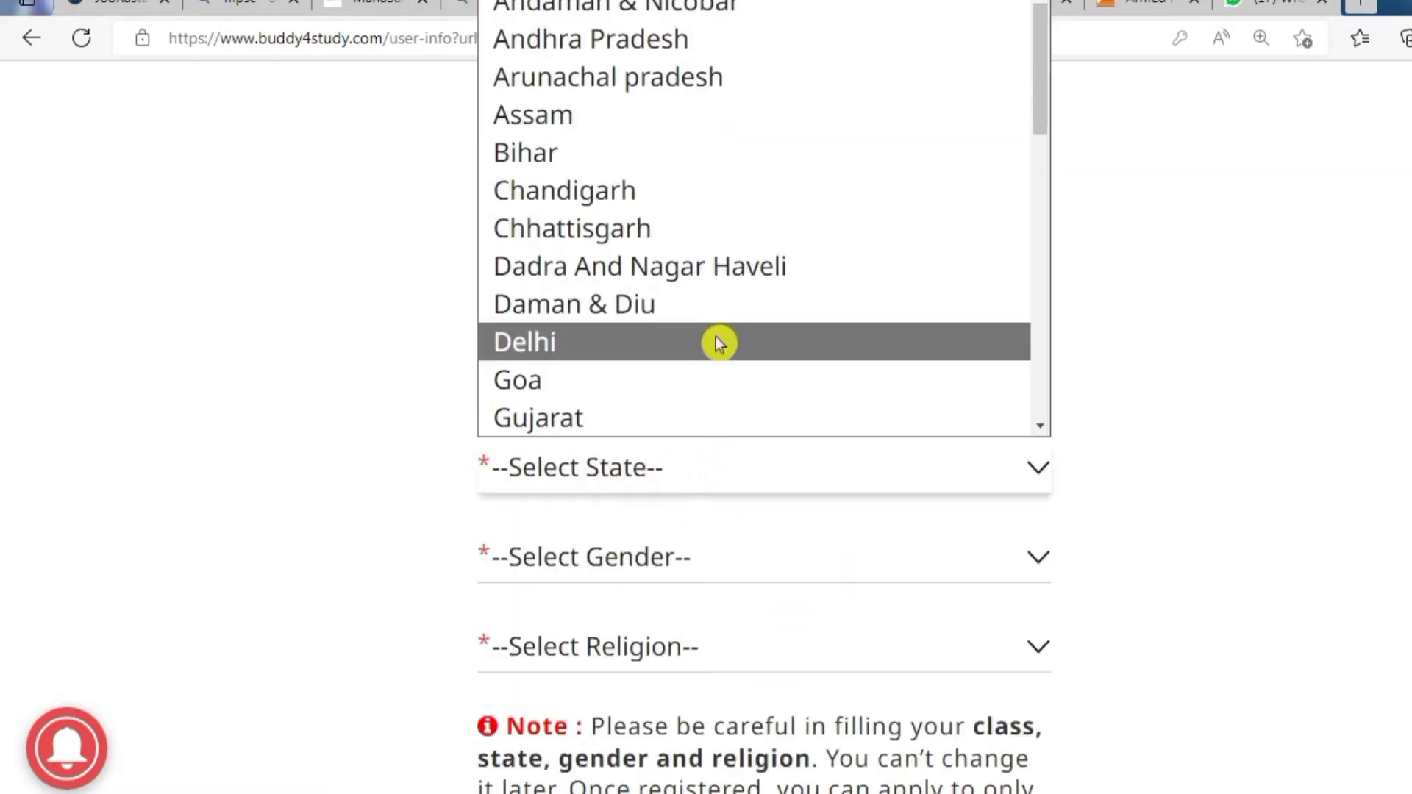
key("m")
key("m")
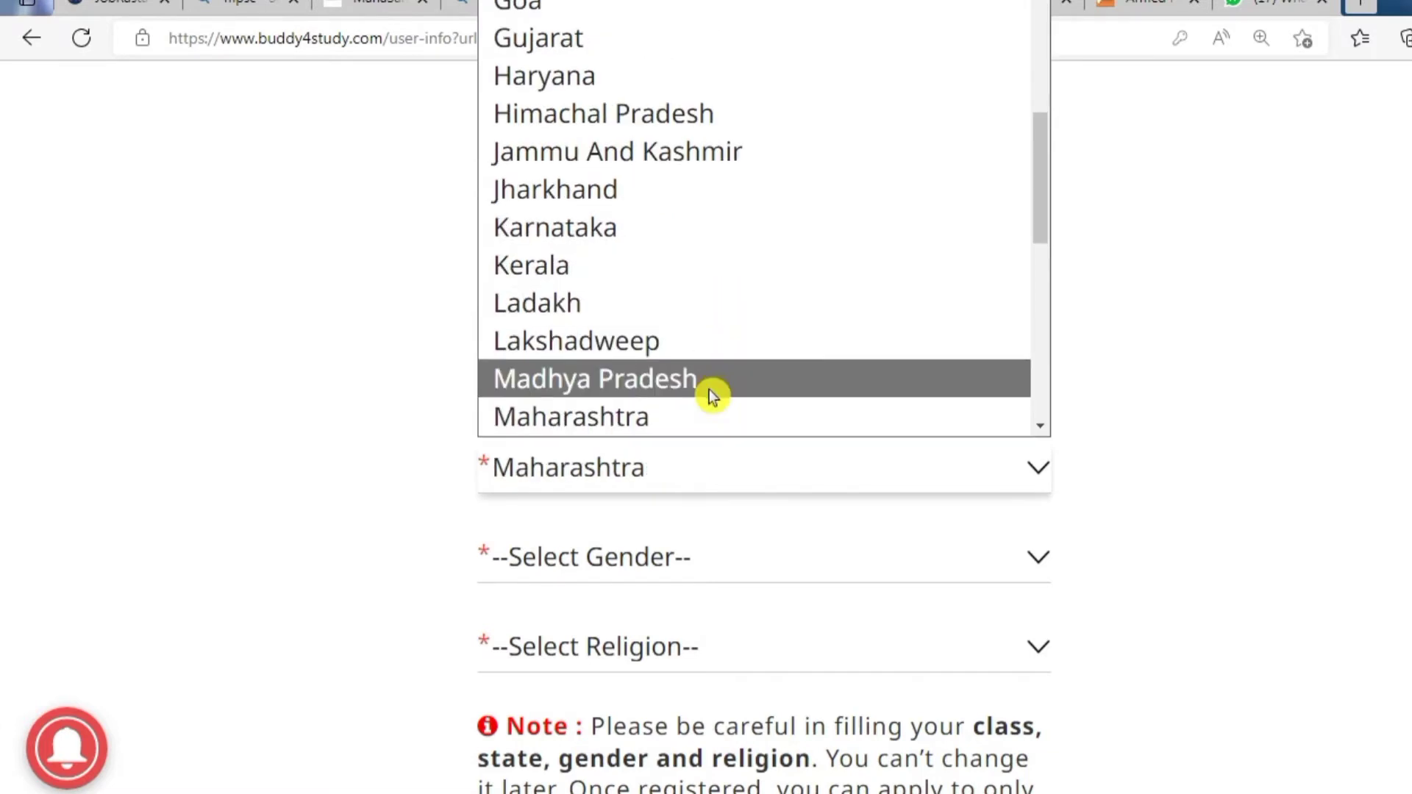
scroll(709, 390, "down", 1)
left_click(709, 355)
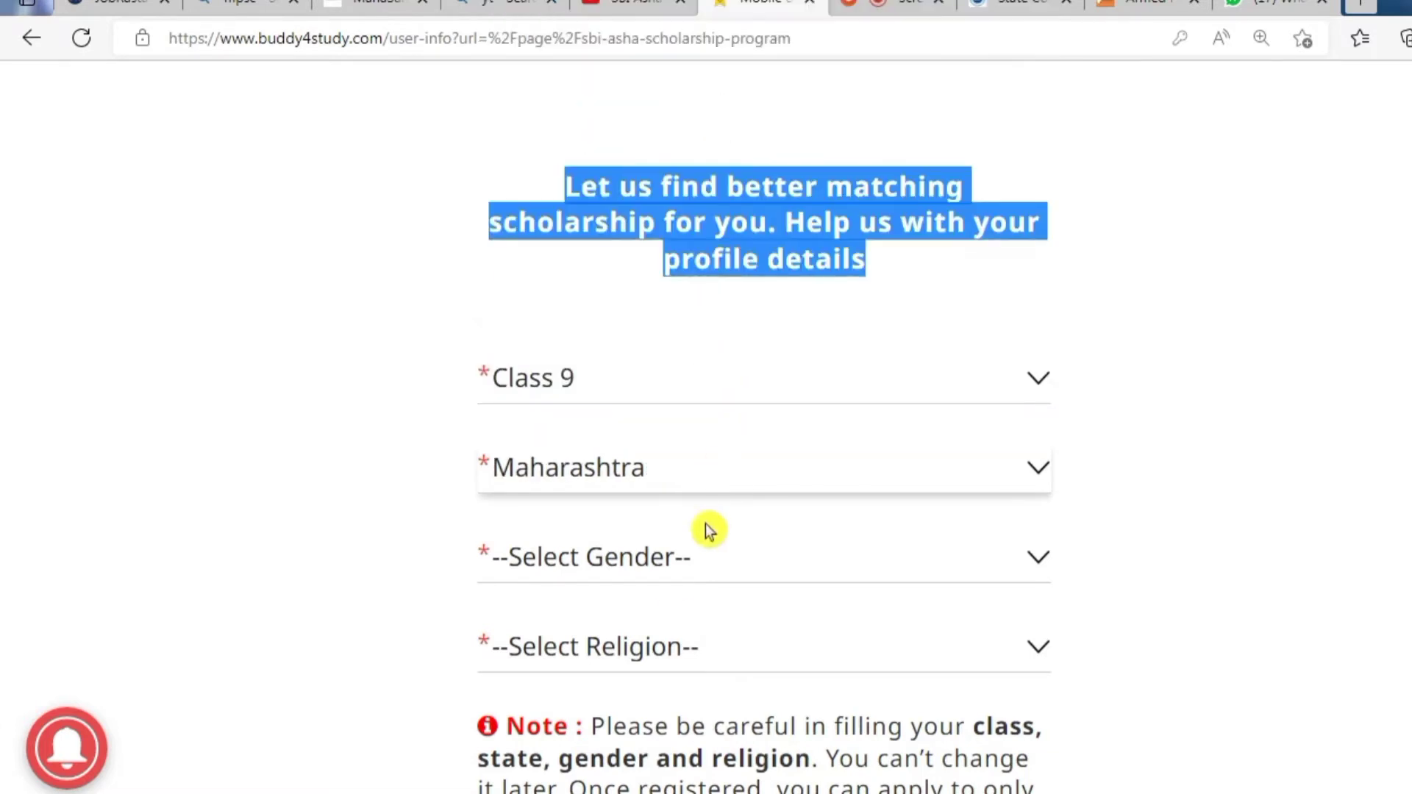
Choose Male and Hindu, save the profile with UPDATE, and acknowledge the login success
left_click(558, 557)
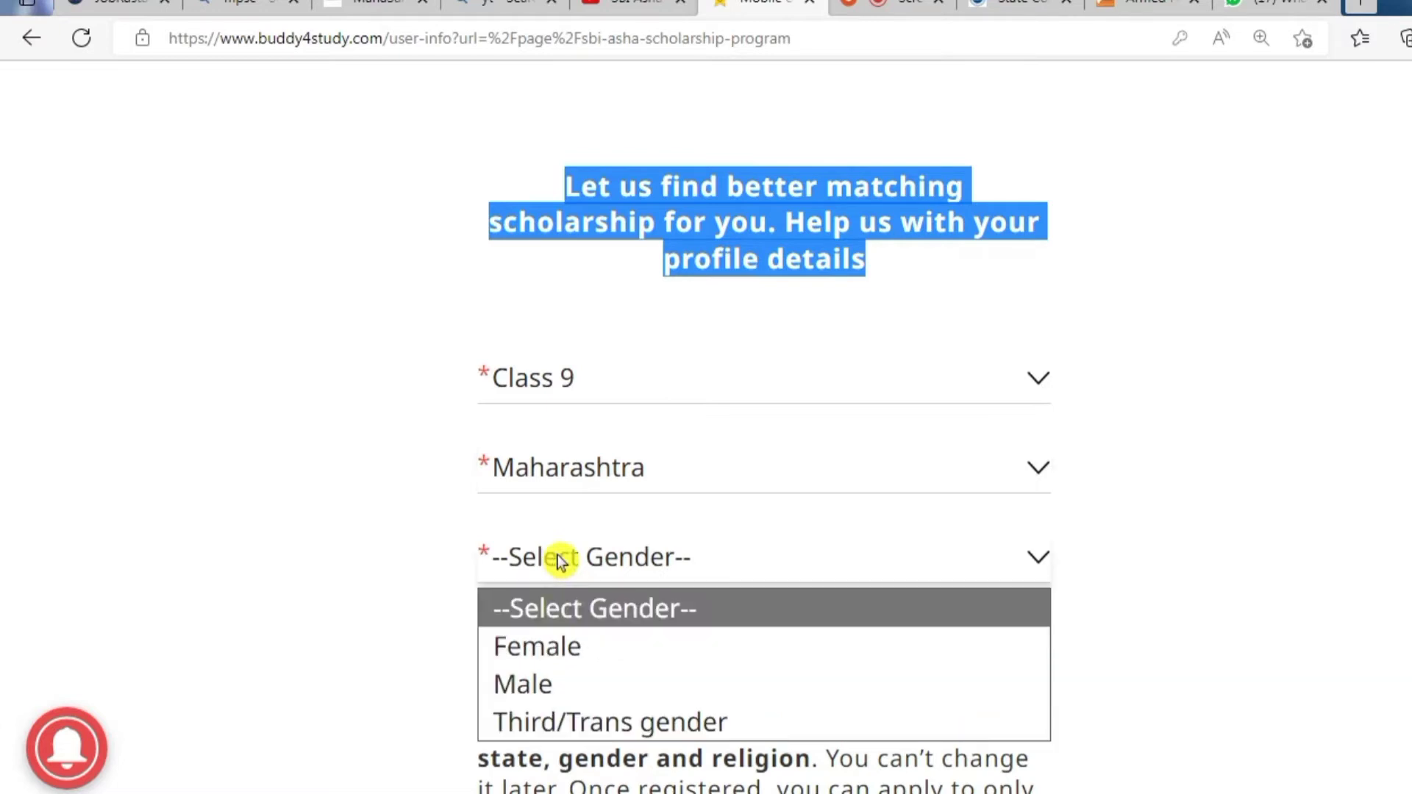
left_click(603, 686)
left_click(585, 653)
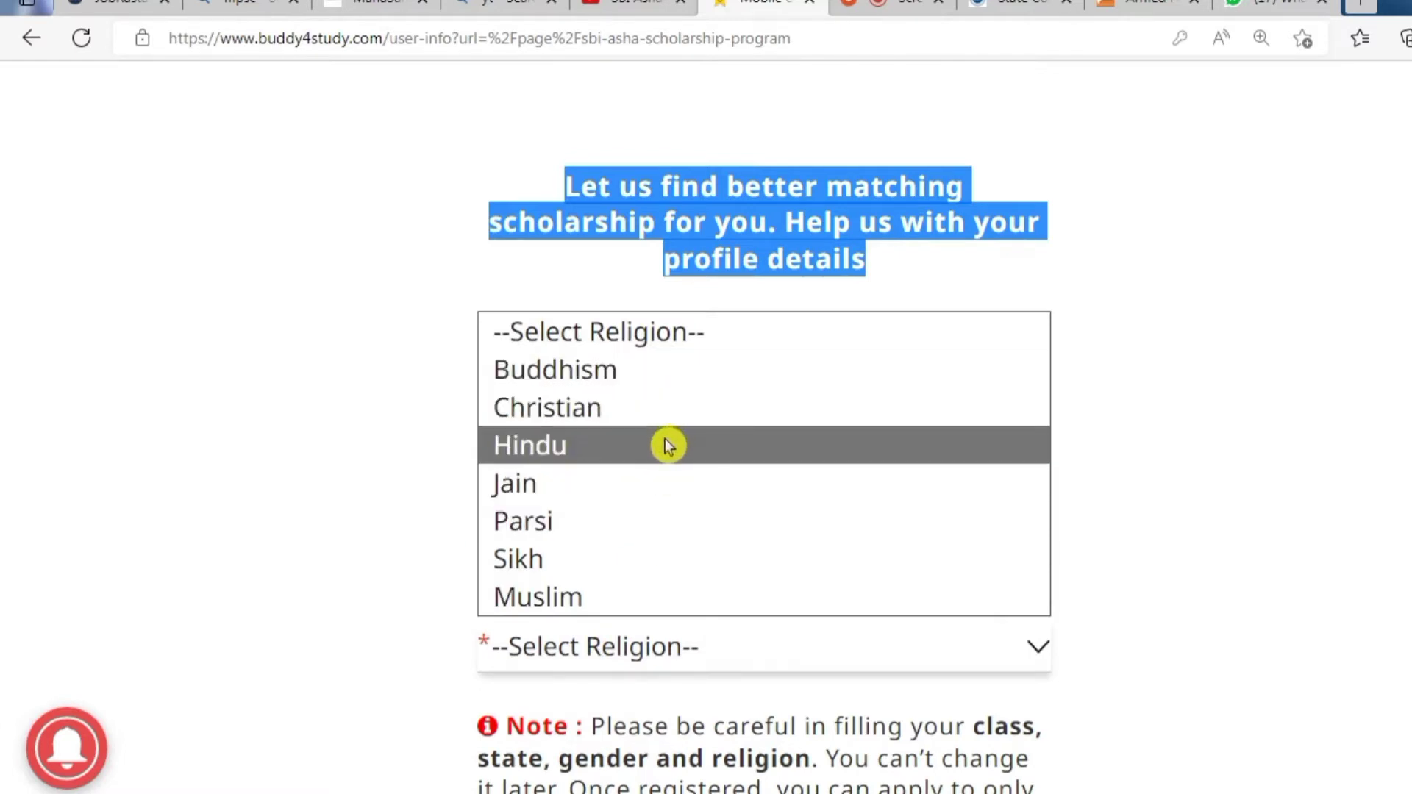
left_click(665, 445)
scroll(880, 566, "down", 3)
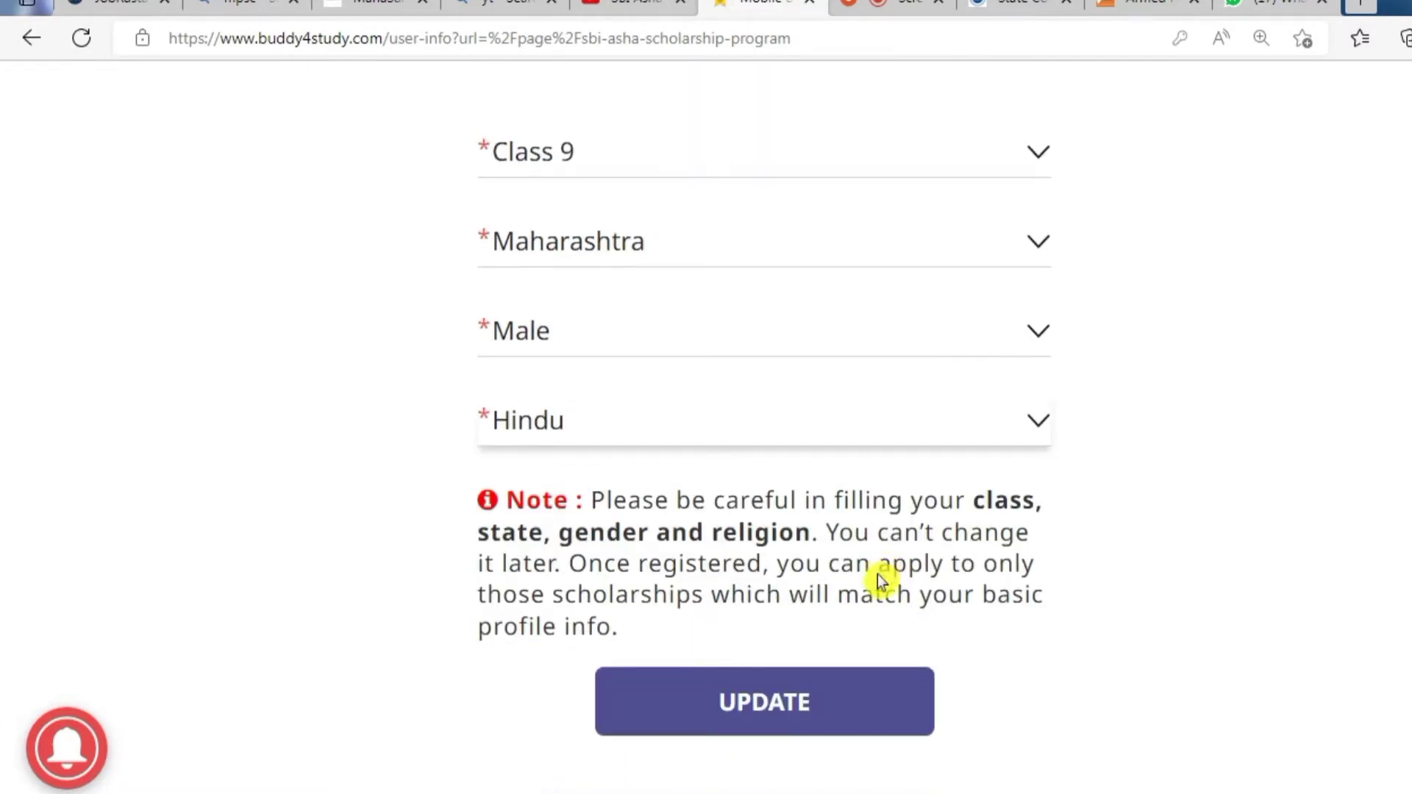
left_click(709, 708)
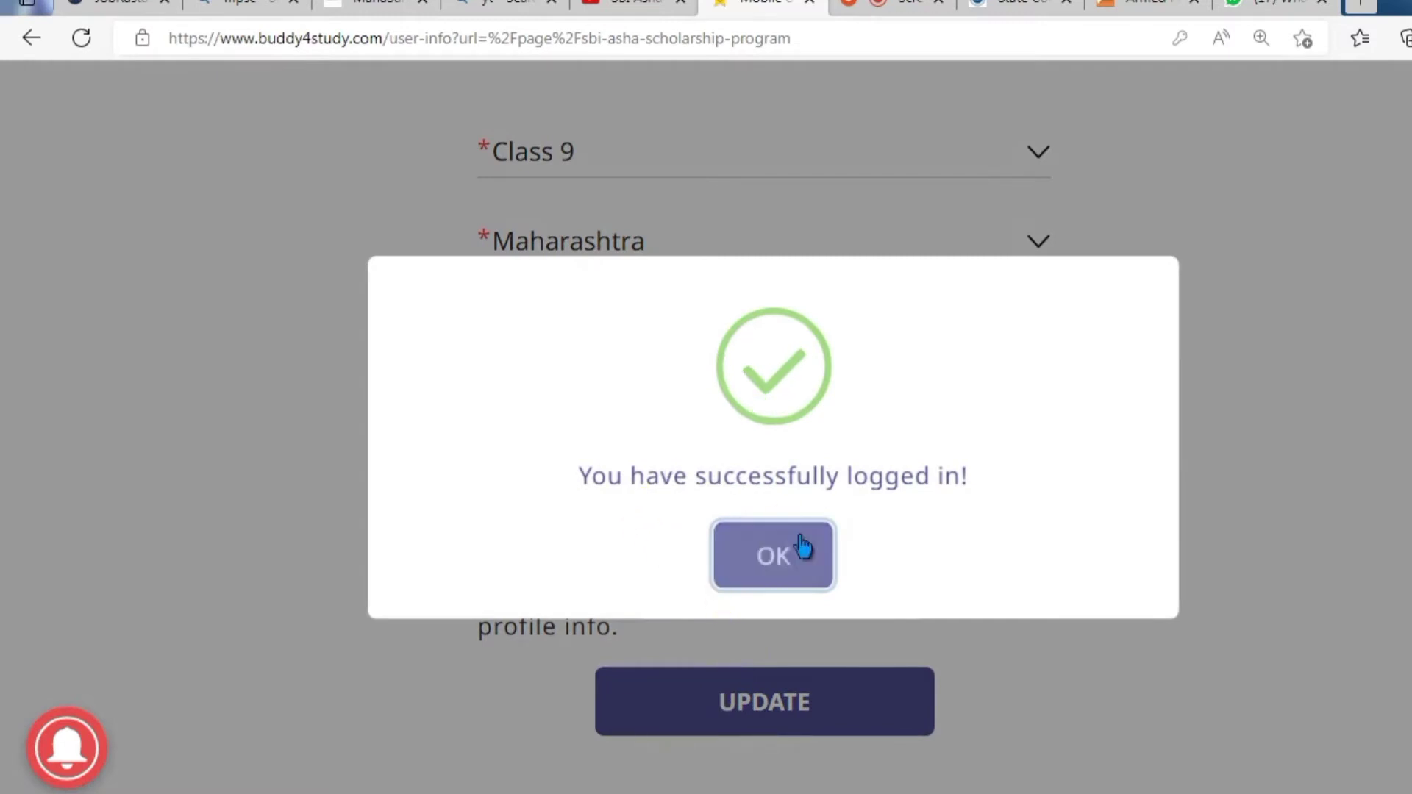
left_click(769, 568)
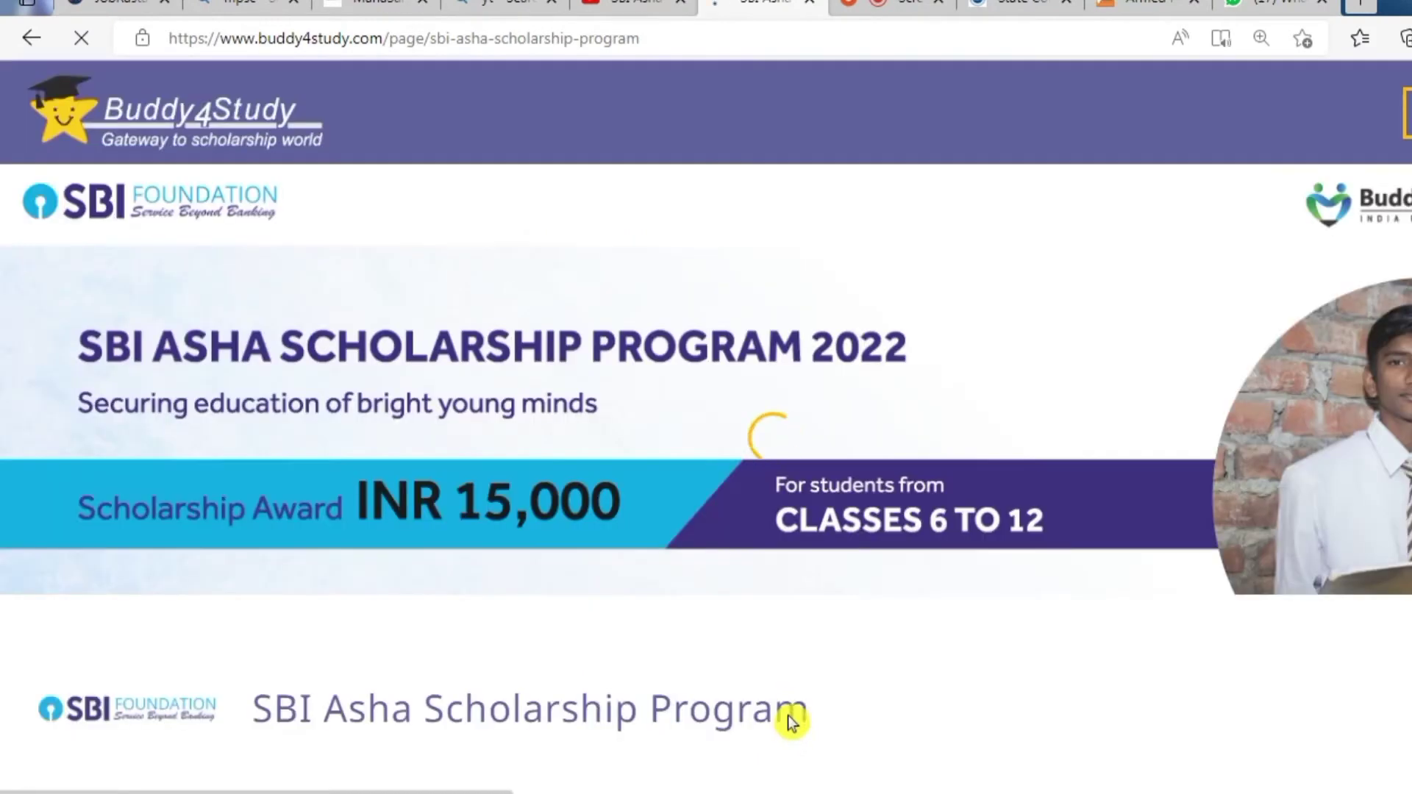
scroll(718, 716, "down", 5)
Scroll past the program details and start the SBI Asha application with Apply Now
scroll(717, 714, "down", 5)
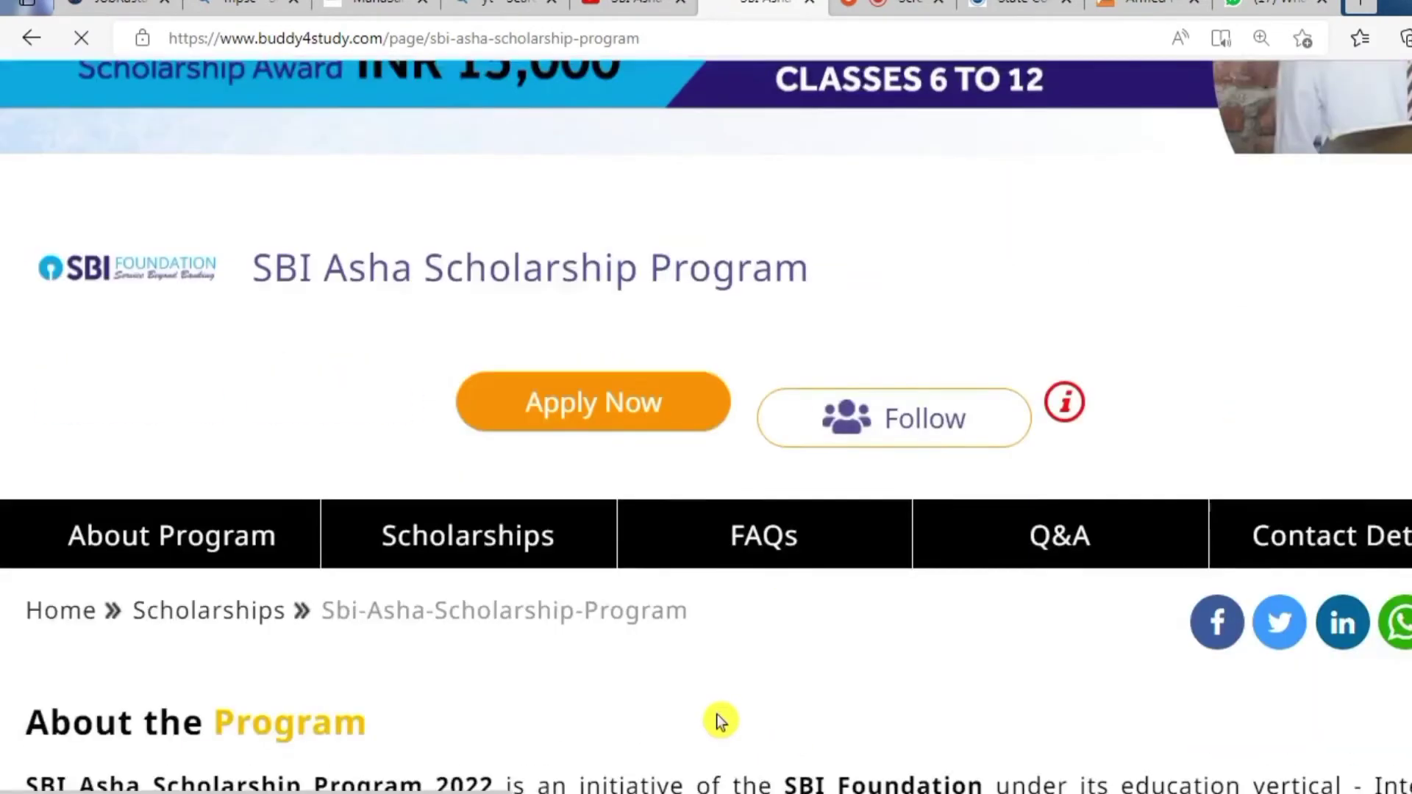
scroll(726, 724, "down", 9)
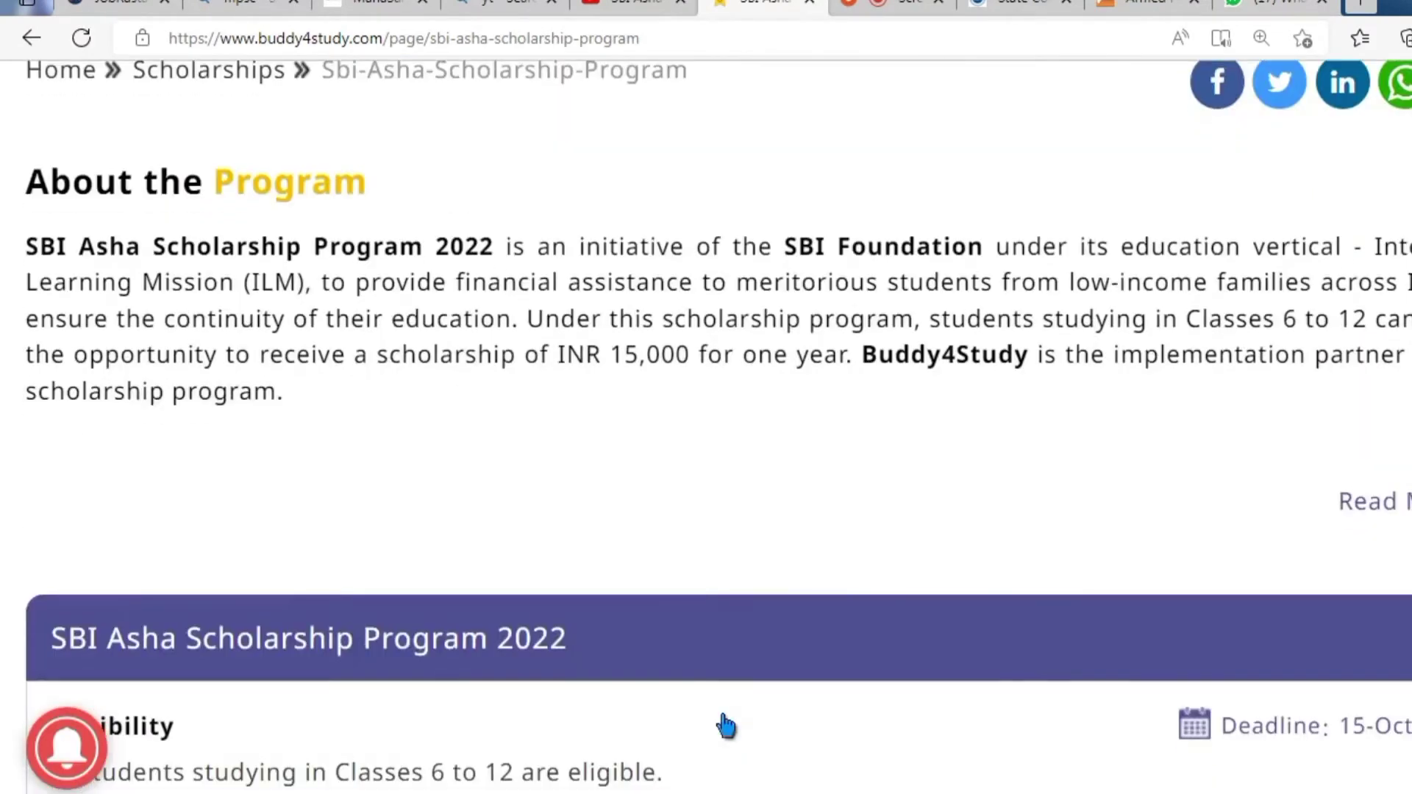
scroll(718, 719, "down", 12)
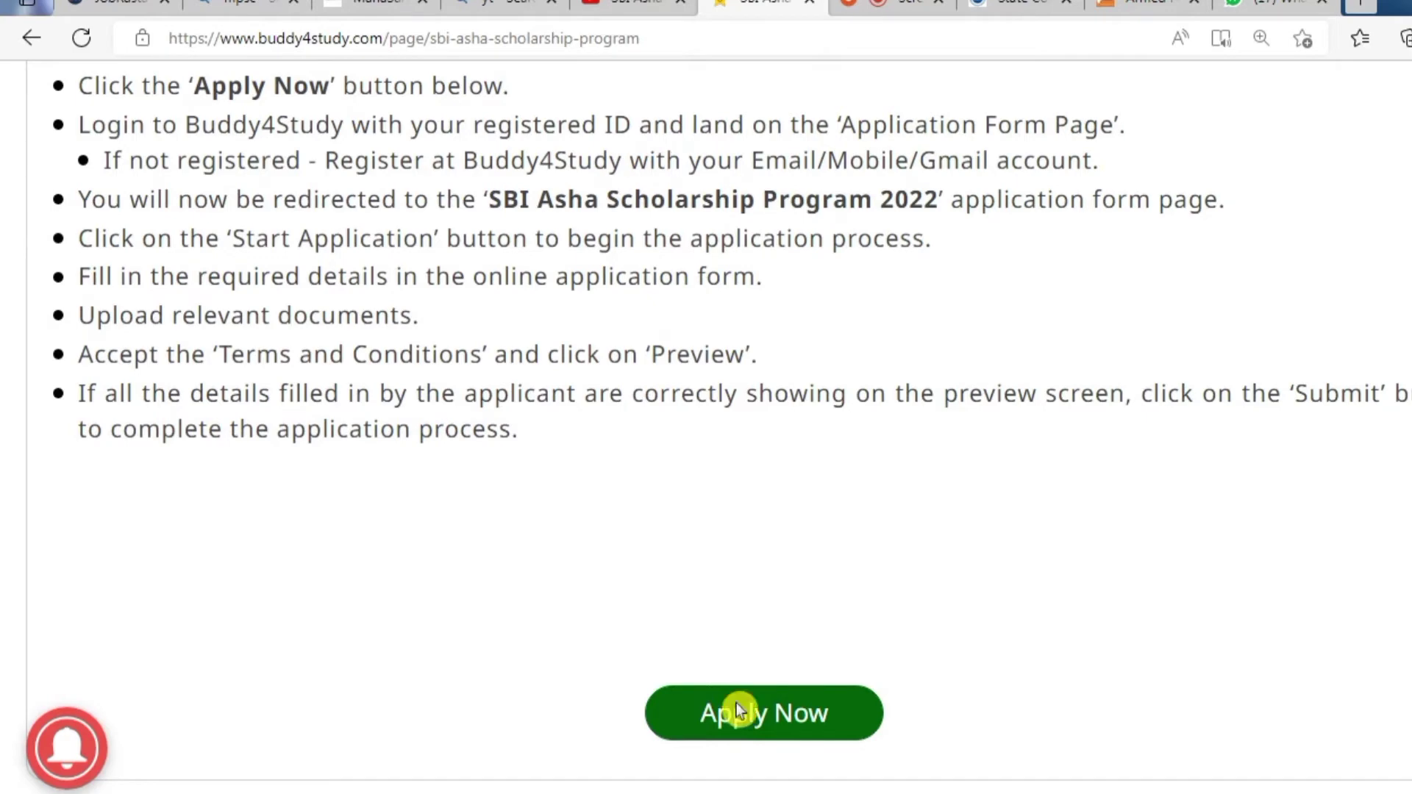
left_click(735, 711)
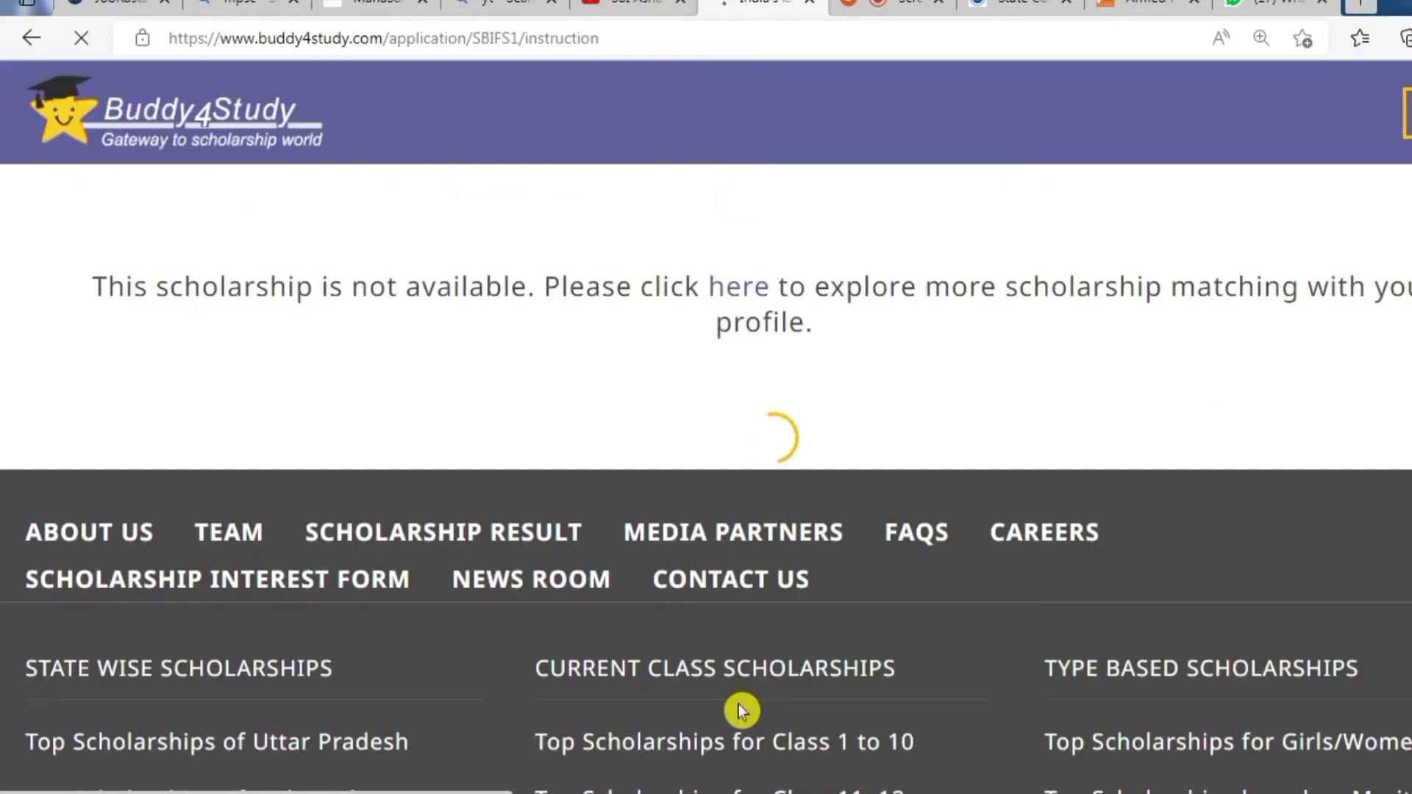
Review the eligibility instructions and select SBI Foundation Scholarship for classes 6-12
scroll(624, 680, "down", 3)
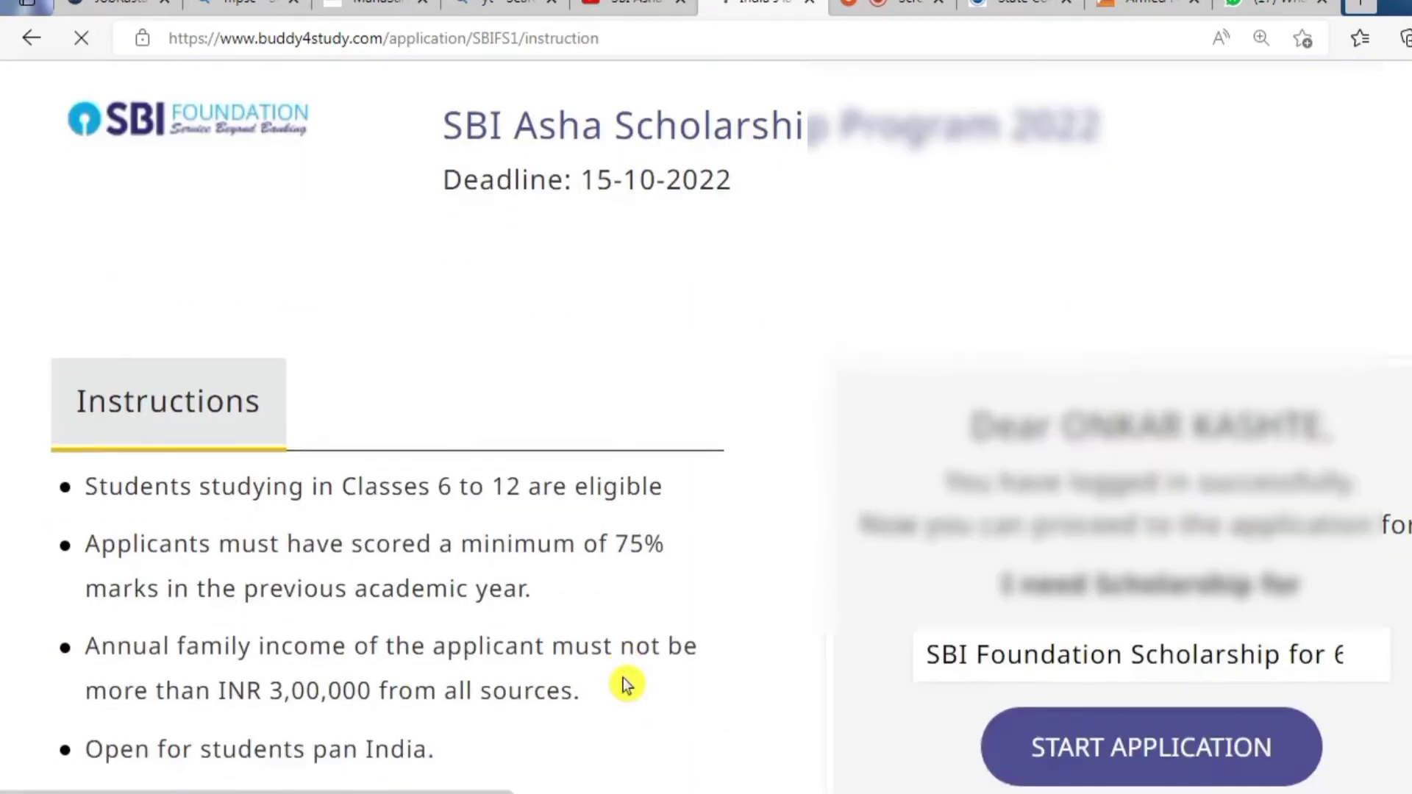
scroll(624, 678, "down", 3)
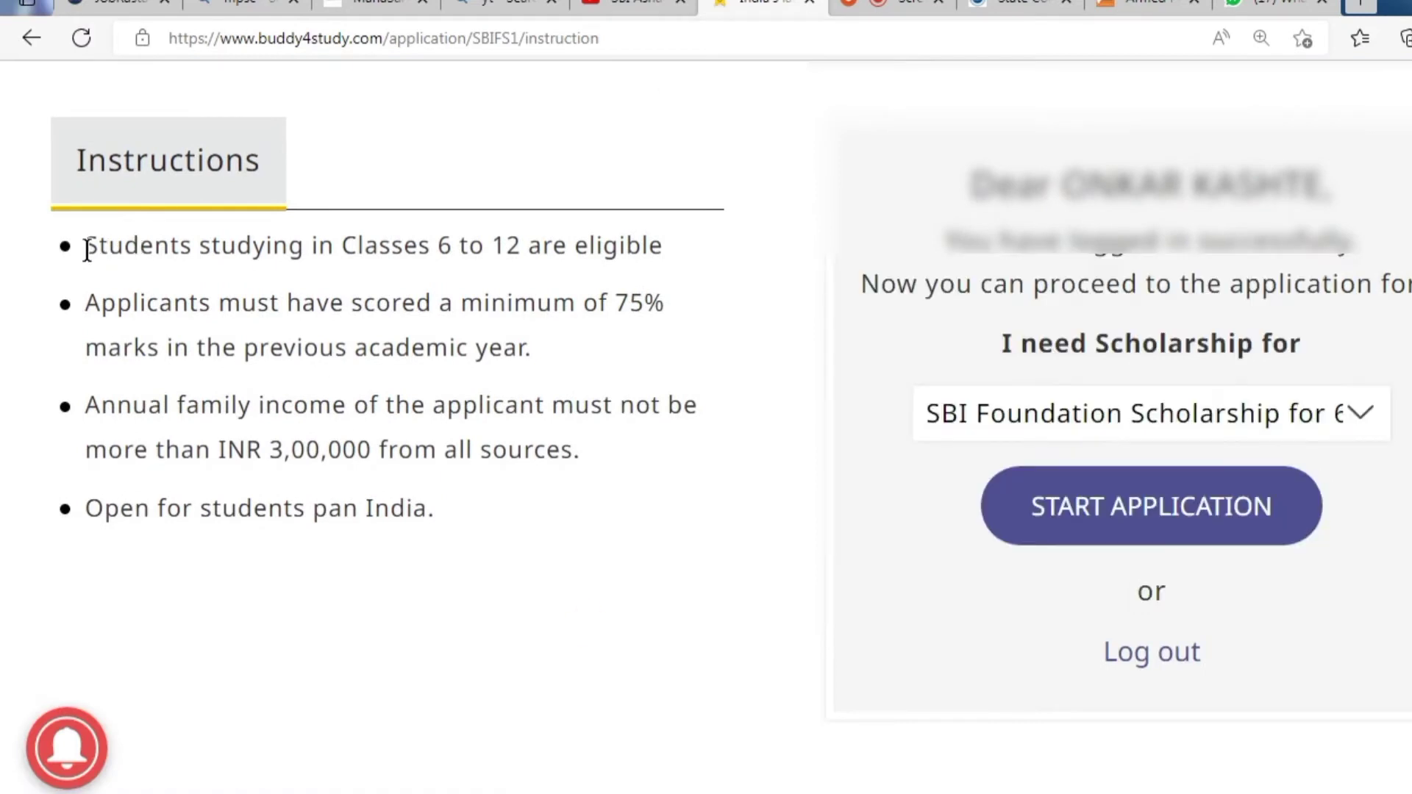
left_click_drag(85, 245, 728, 516)
left_click(748, 574)
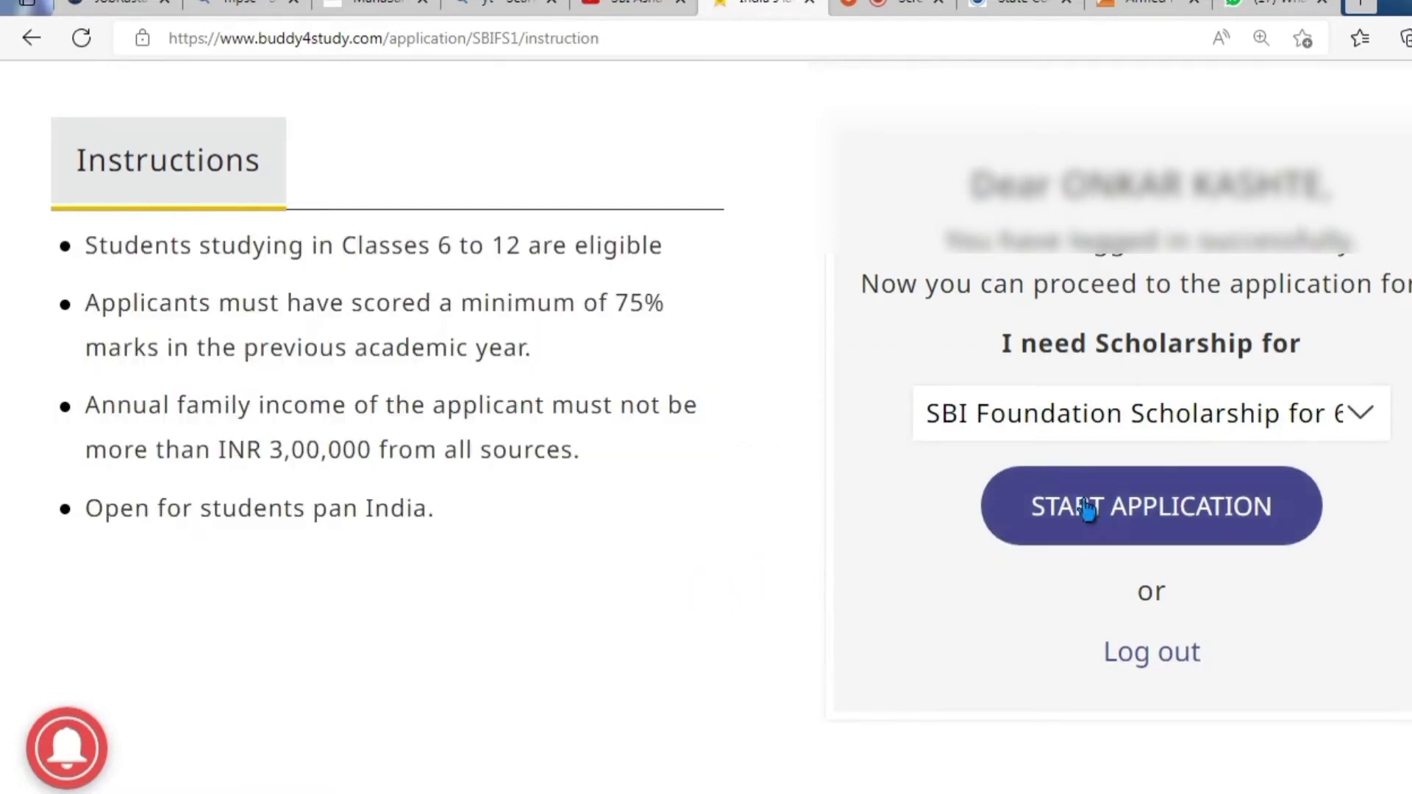
left_click(1370, 433)
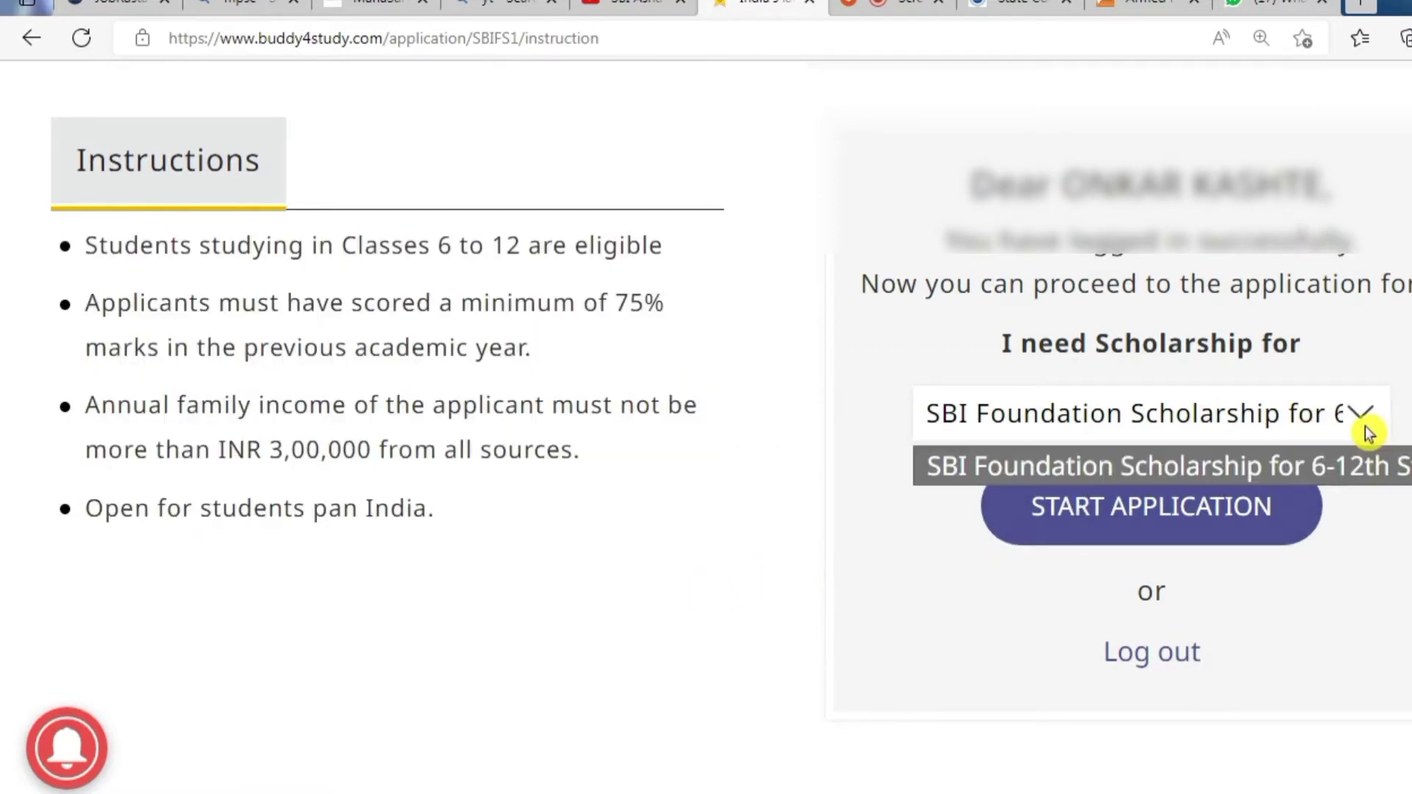
left_click(1342, 472)
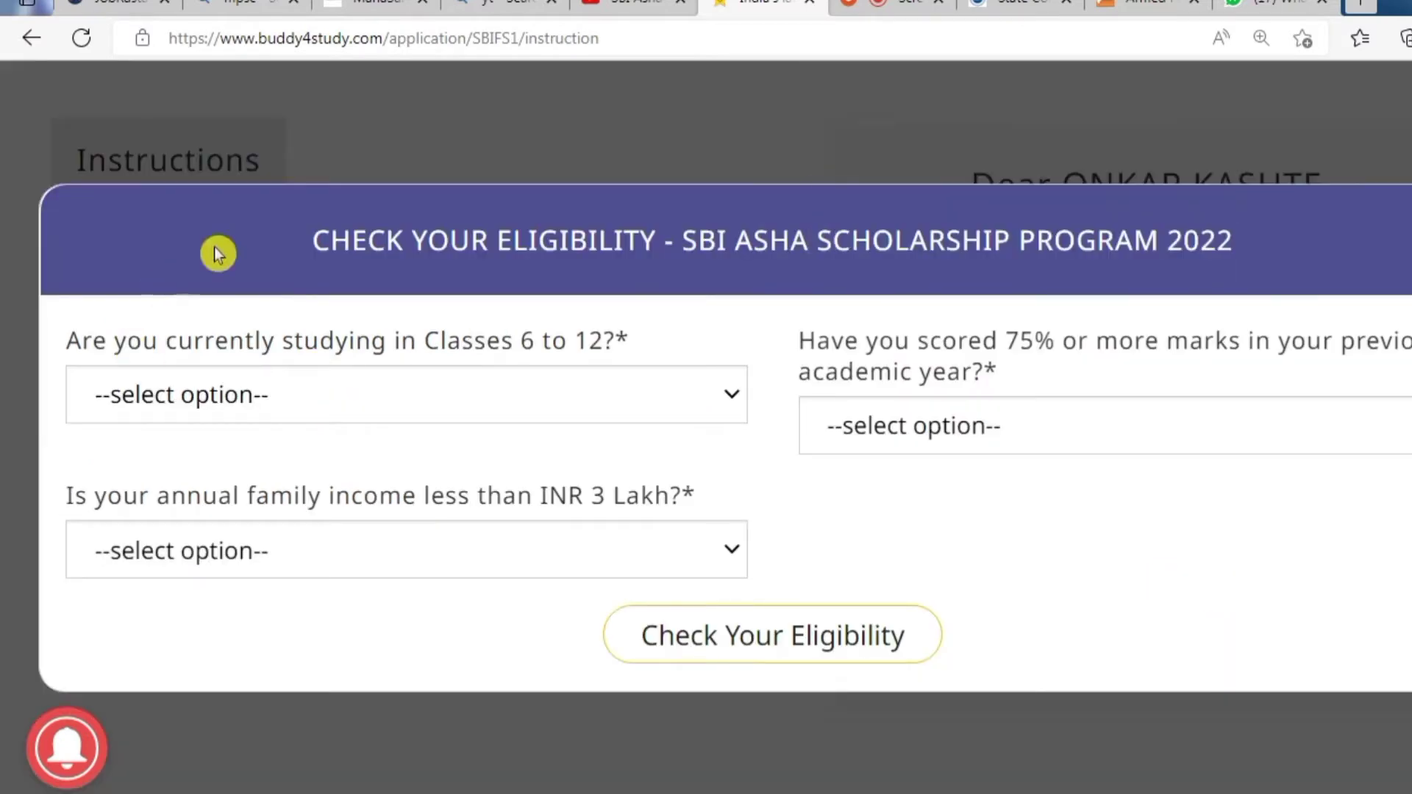
Answer Yes to studying in Classes 6 to 12 and income under INR 3 Lakh
left_click_drag(214, 248, 1238, 253)
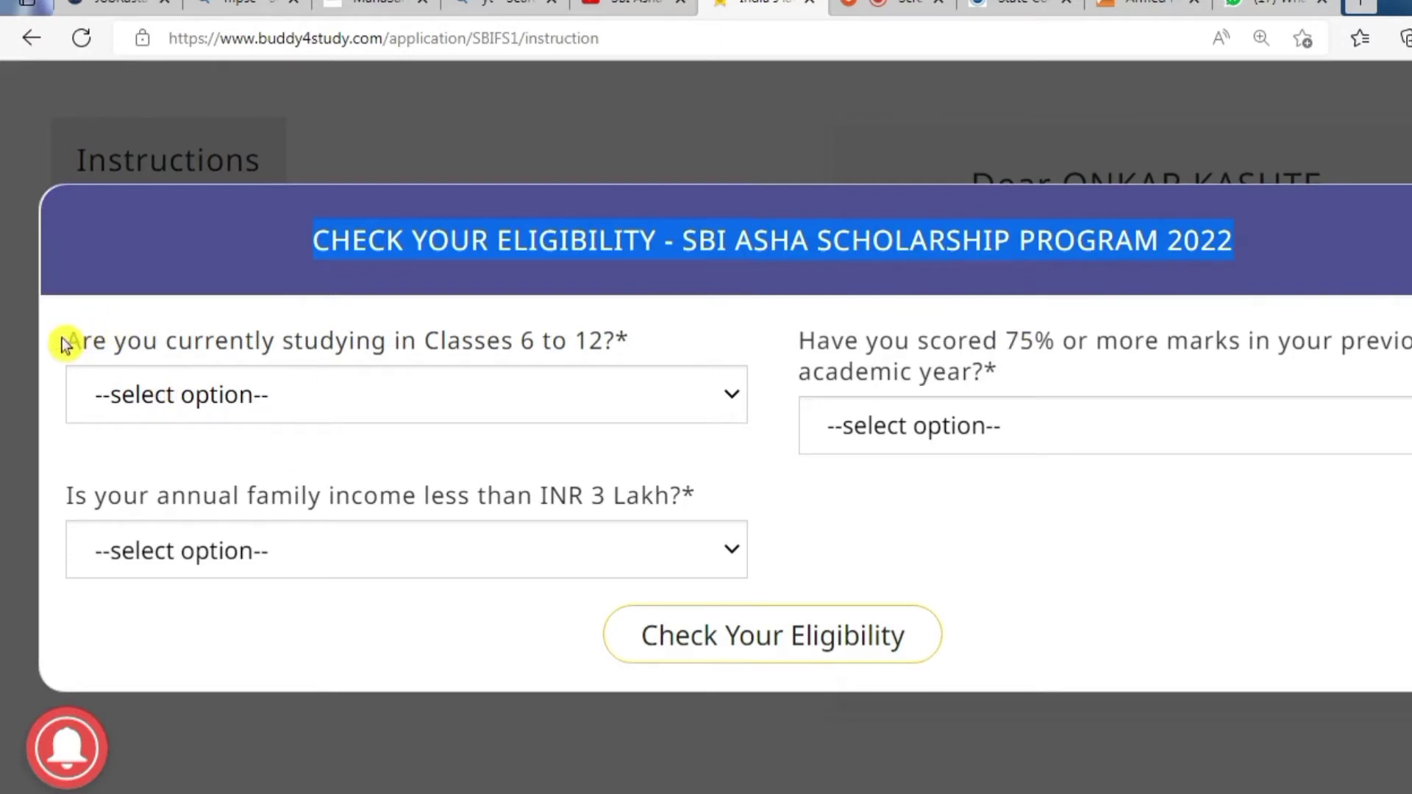
left_click_drag(65, 344, 327, 353)
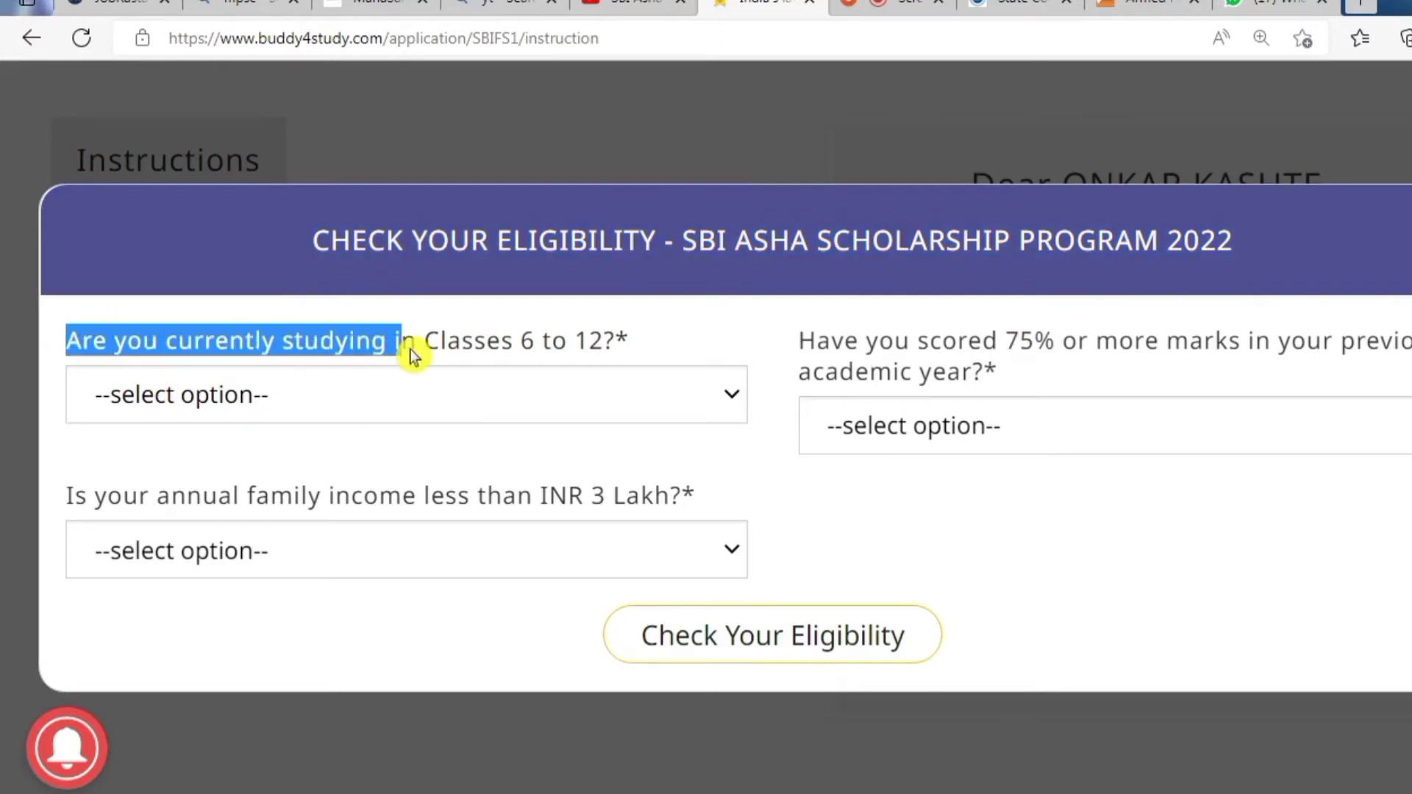
left_click_drag(608, 364, 643, 354)
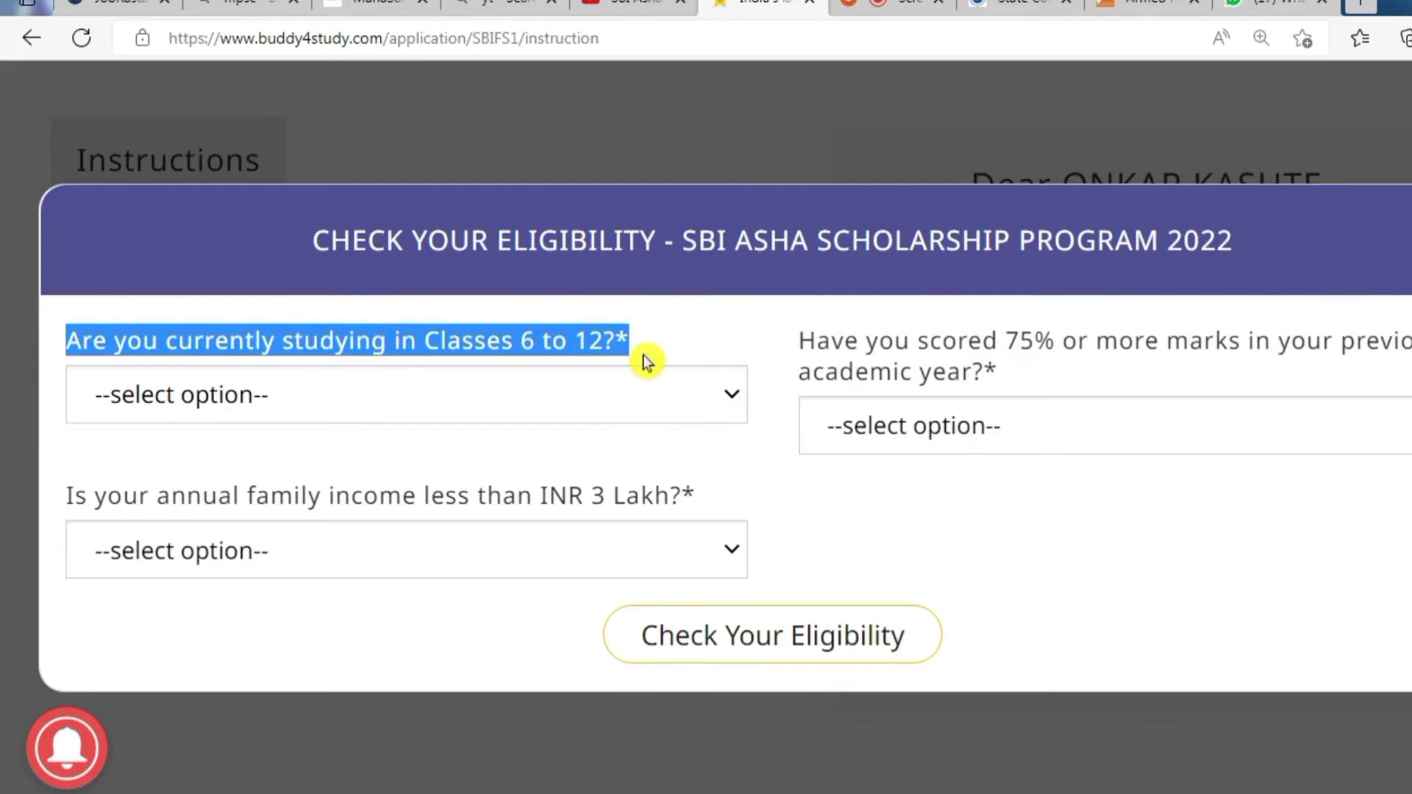
left_click(577, 416)
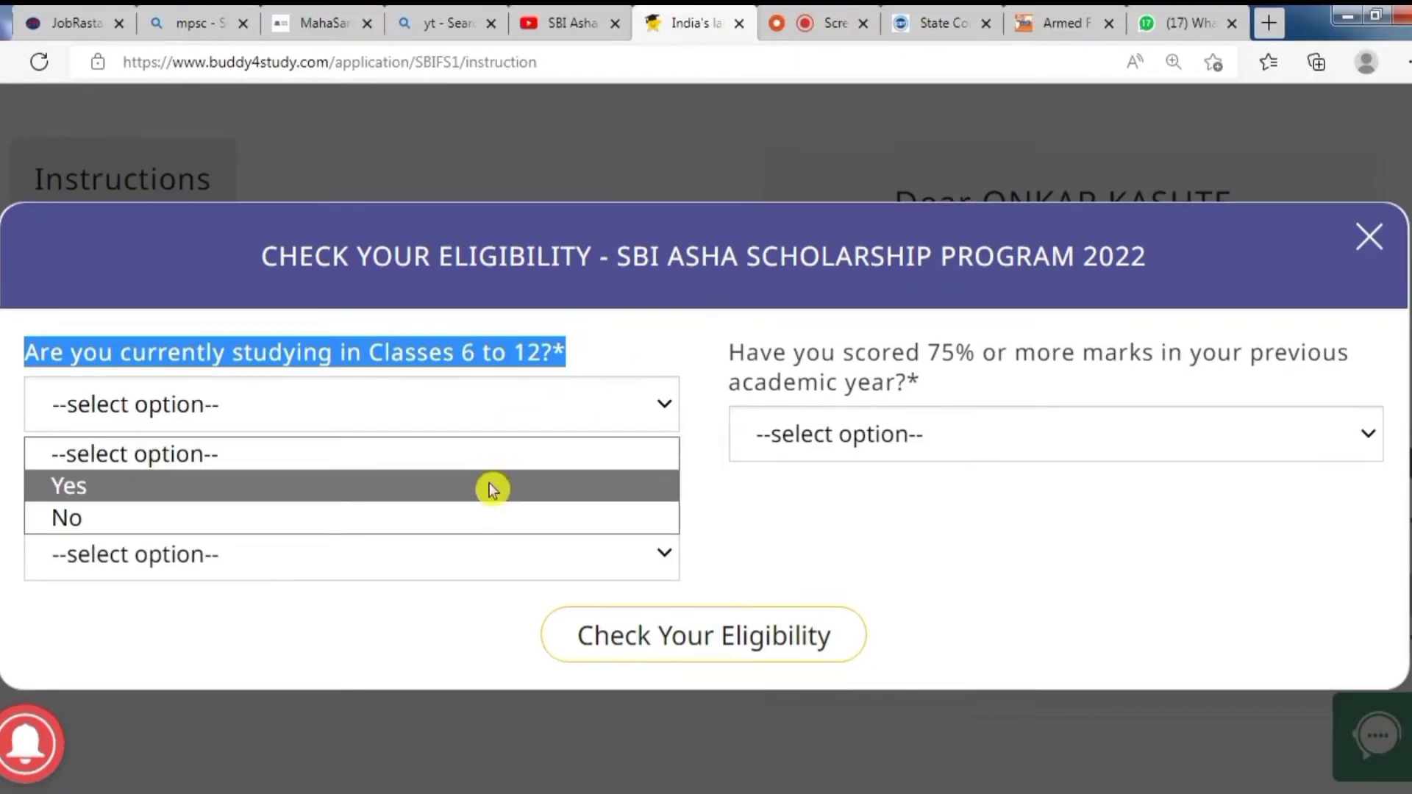
left_click(548, 479)
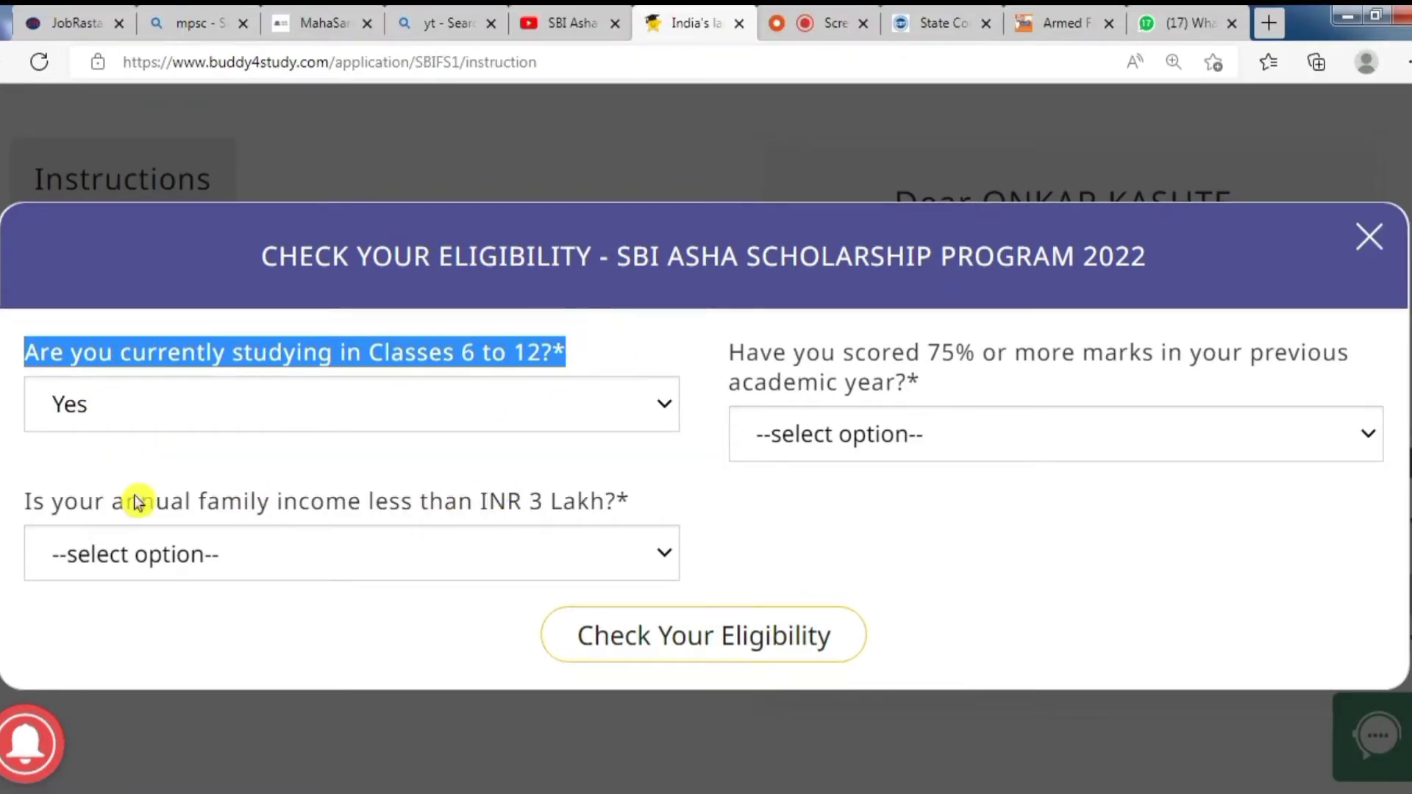
left_click_drag(2, 508, 528, 505)
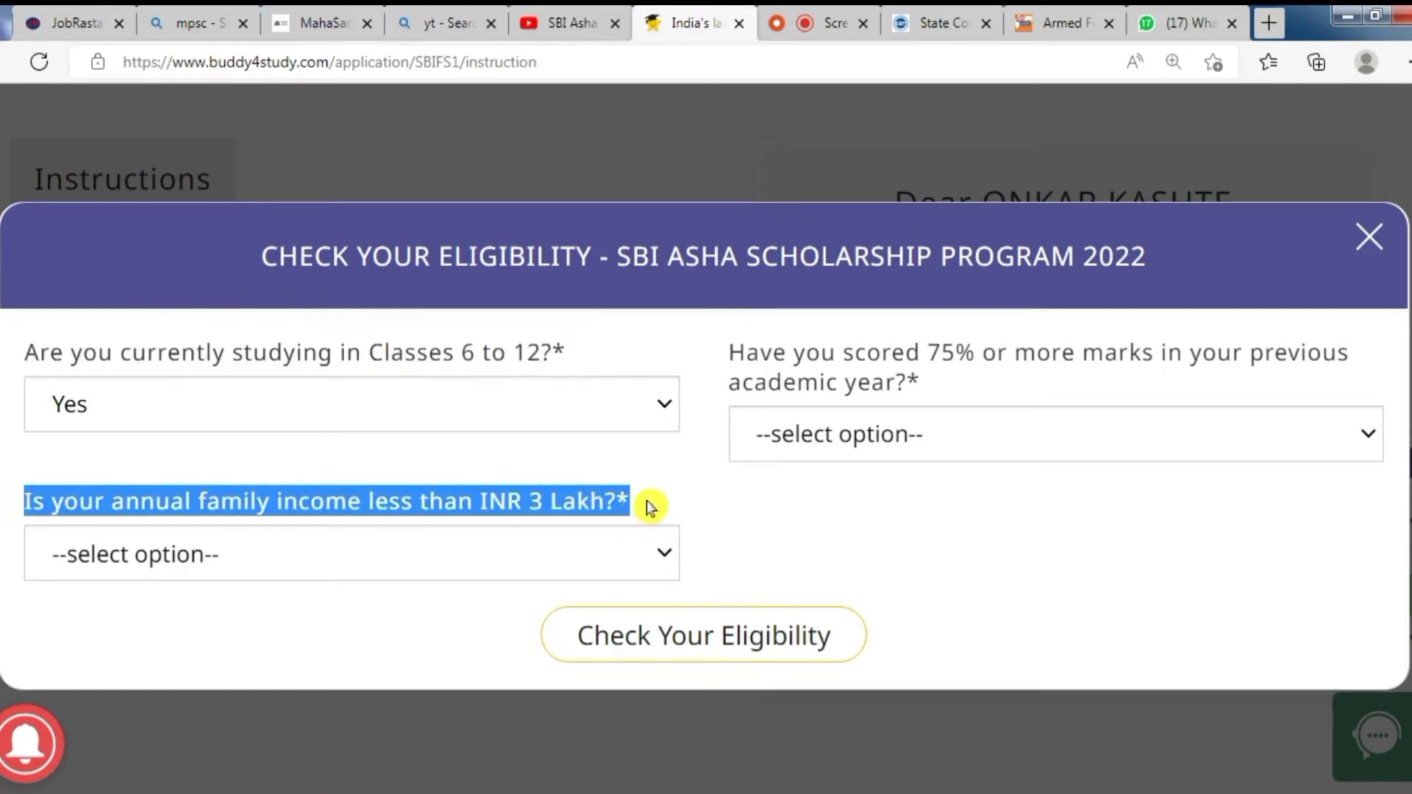
left_click(509, 562)
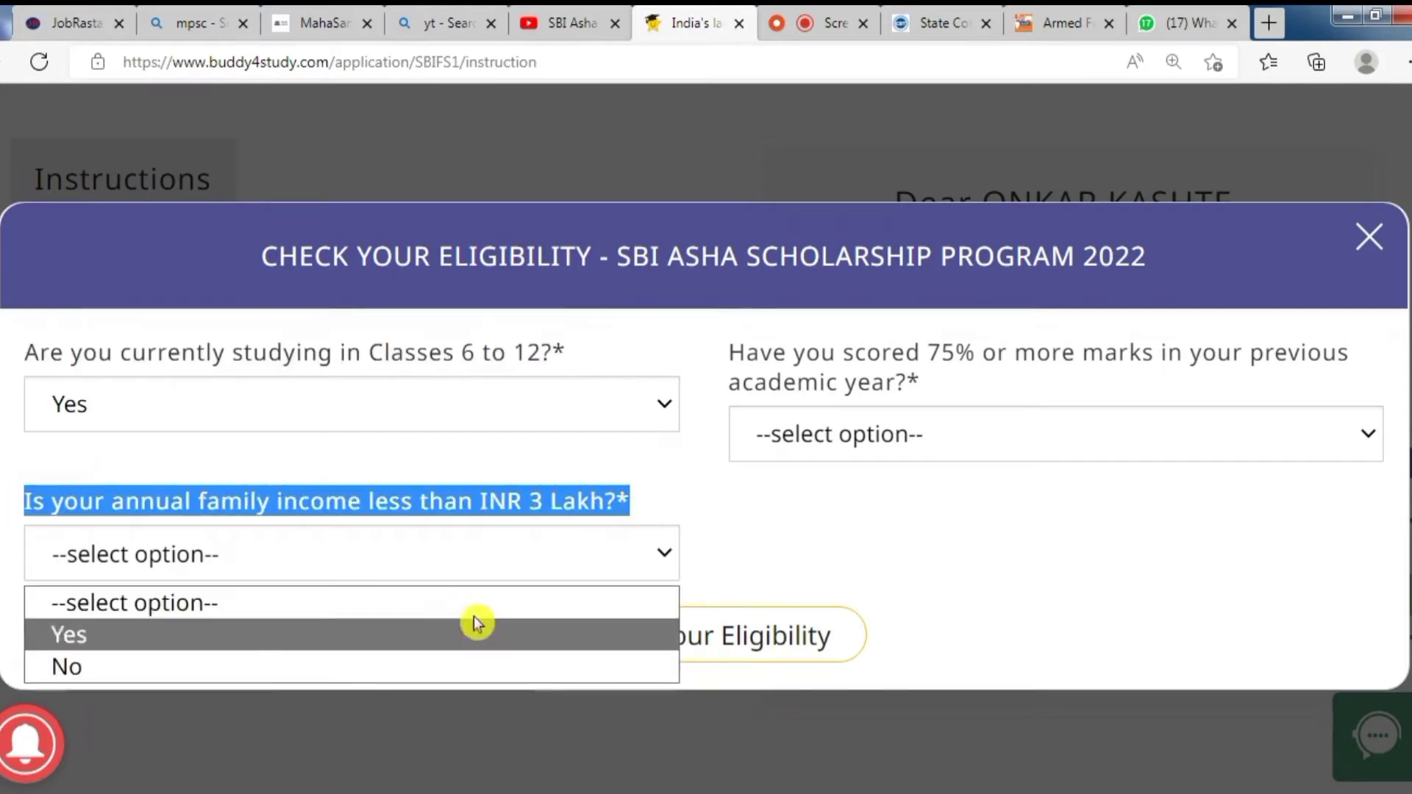
left_click(456, 635)
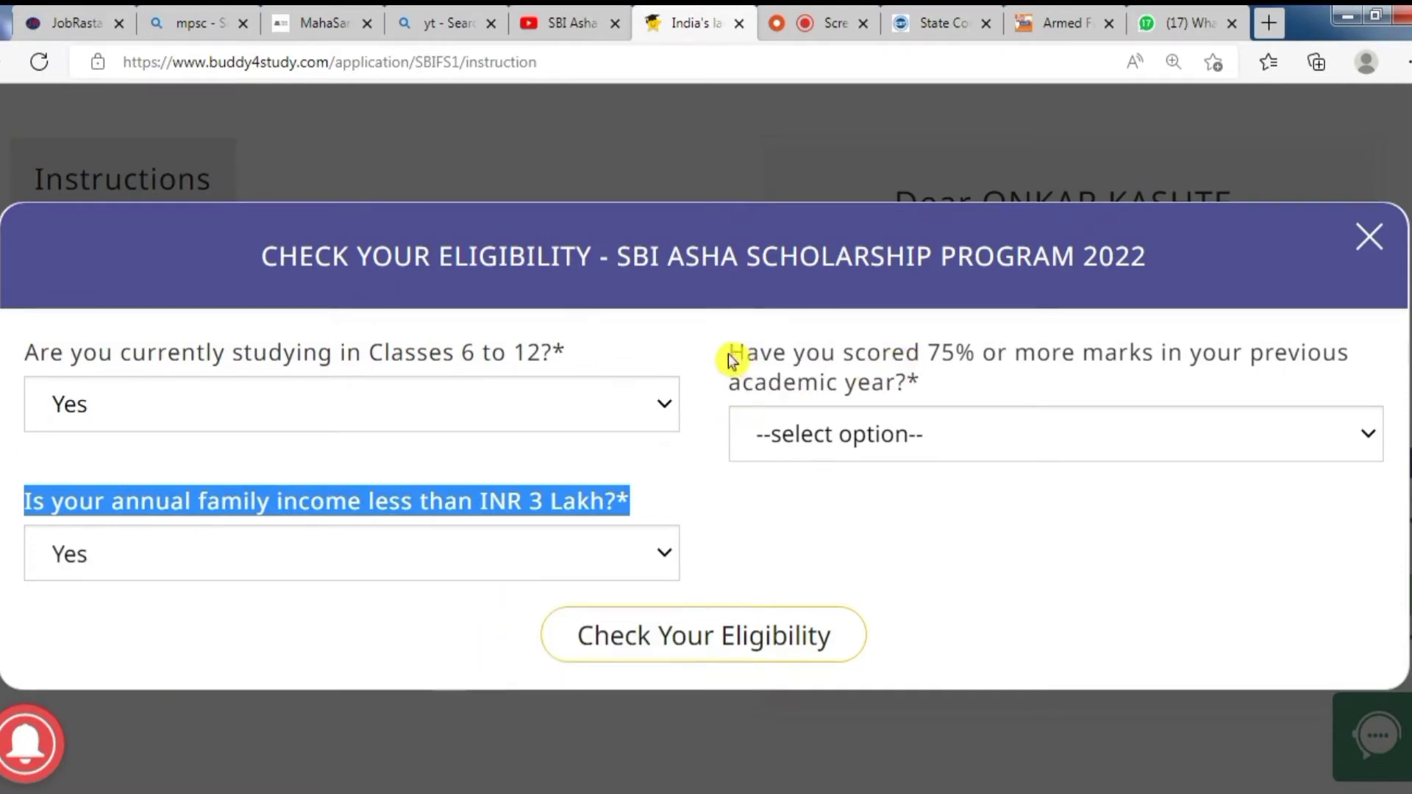
Answer Yes to the 75% marks question, check eligibility and continue to the form
left_click_drag(729, 354, 948, 373)
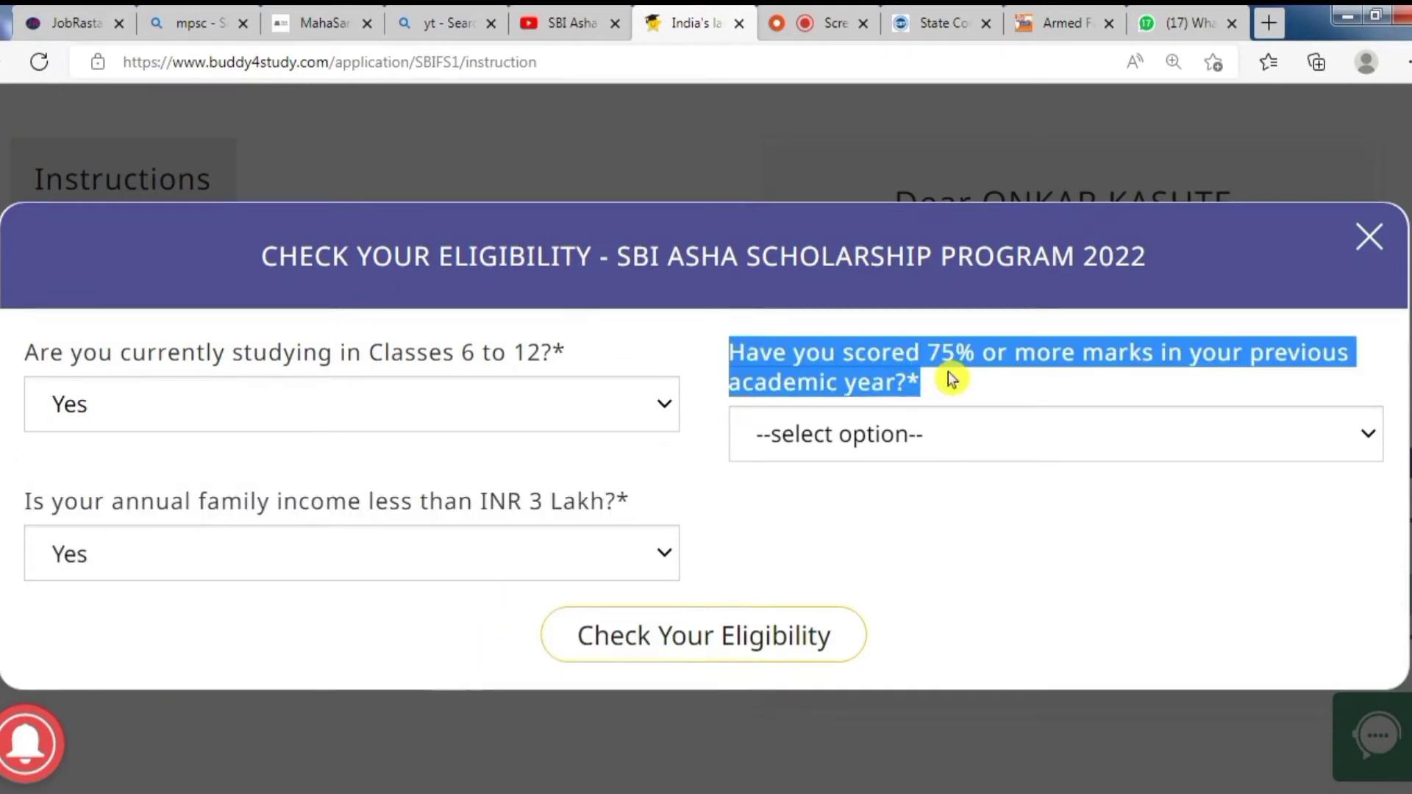
left_click(926, 440)
left_click(924, 515)
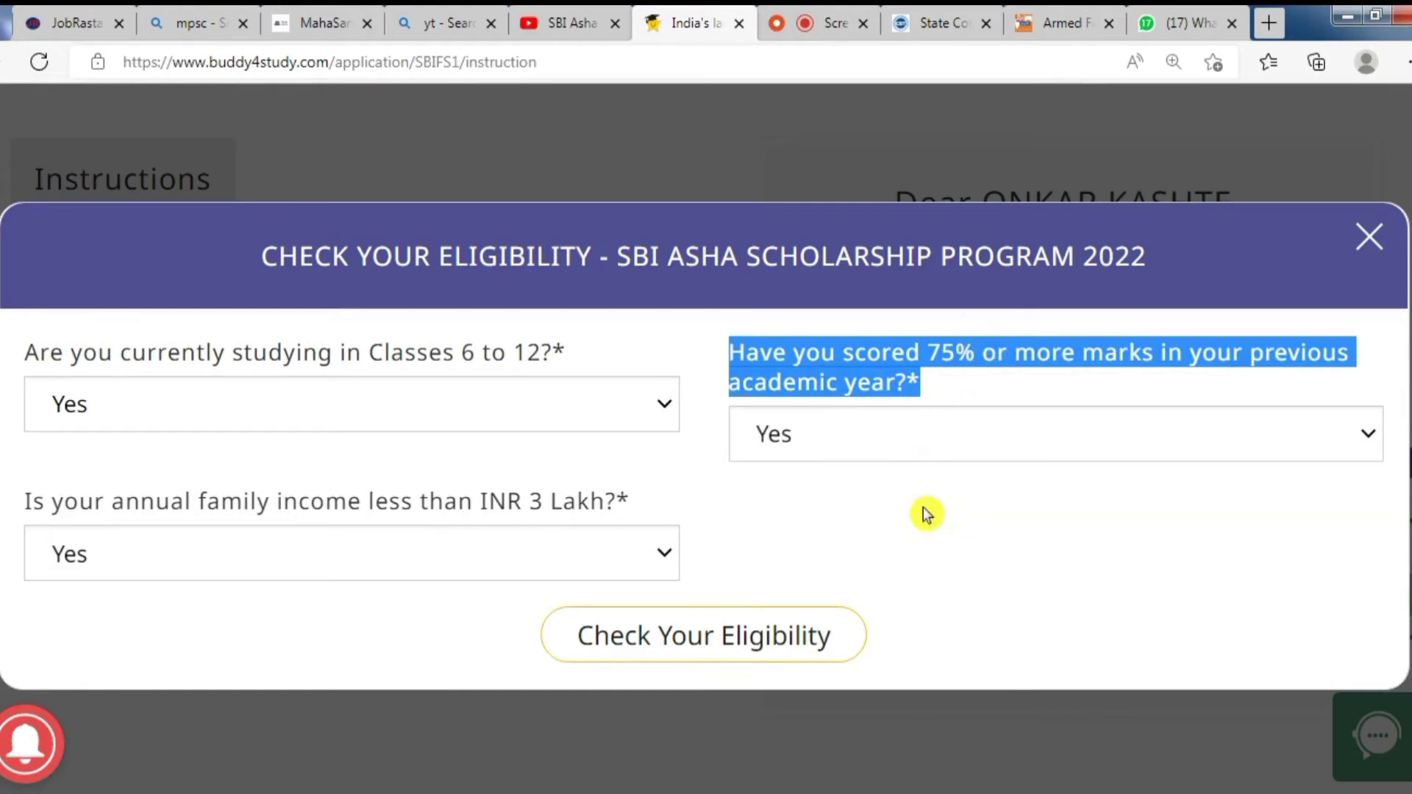
left_click(740, 651)
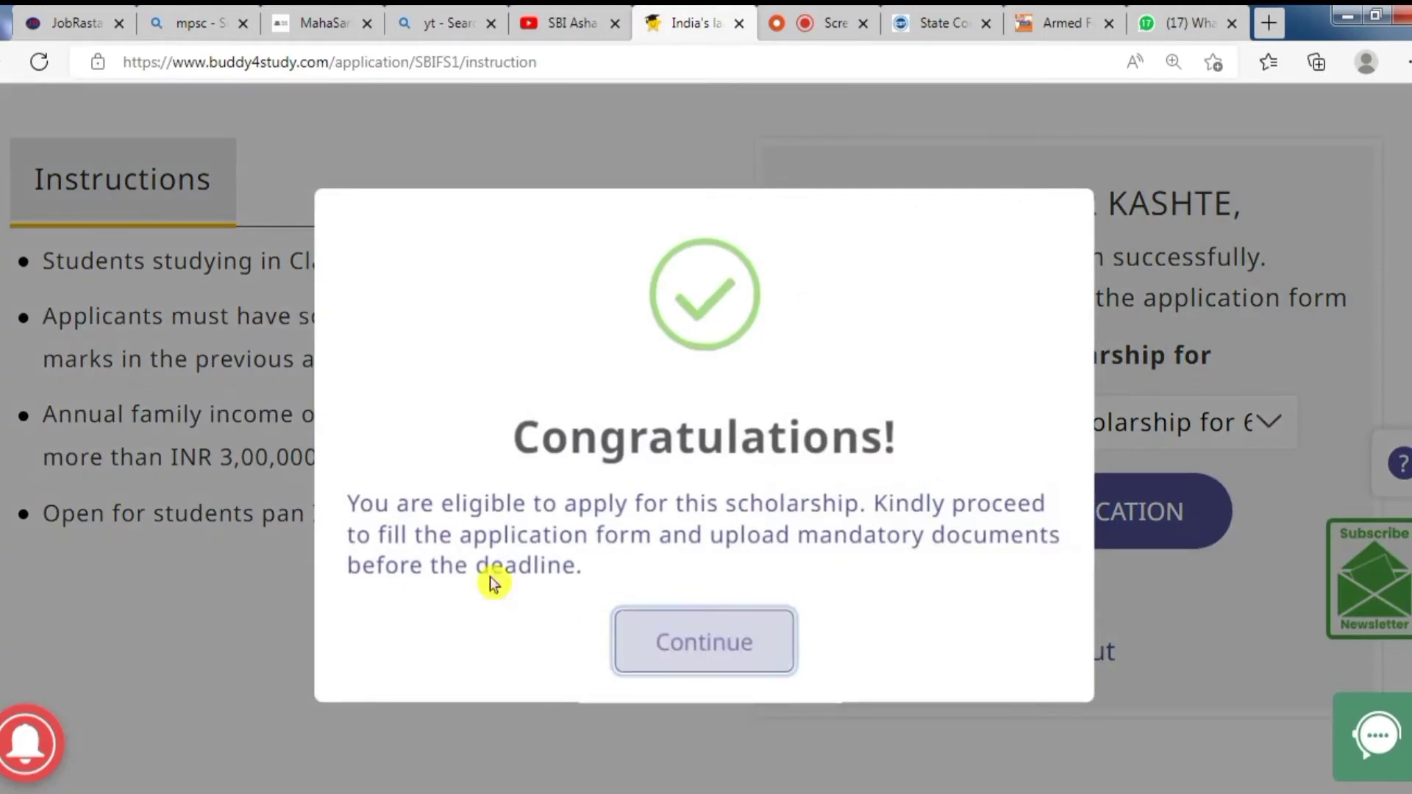
left_click_drag(356, 506, 604, 568)
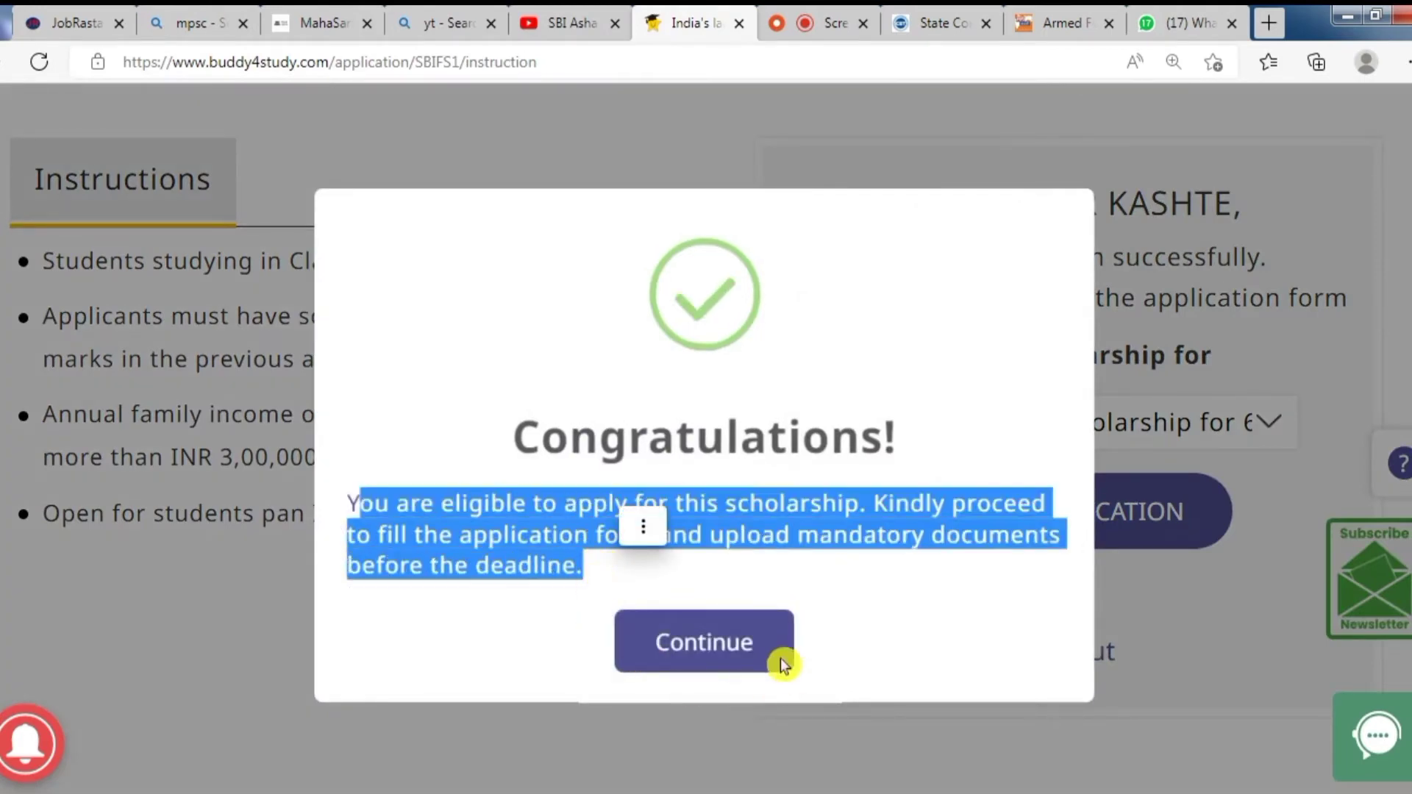
left_click(745, 652)
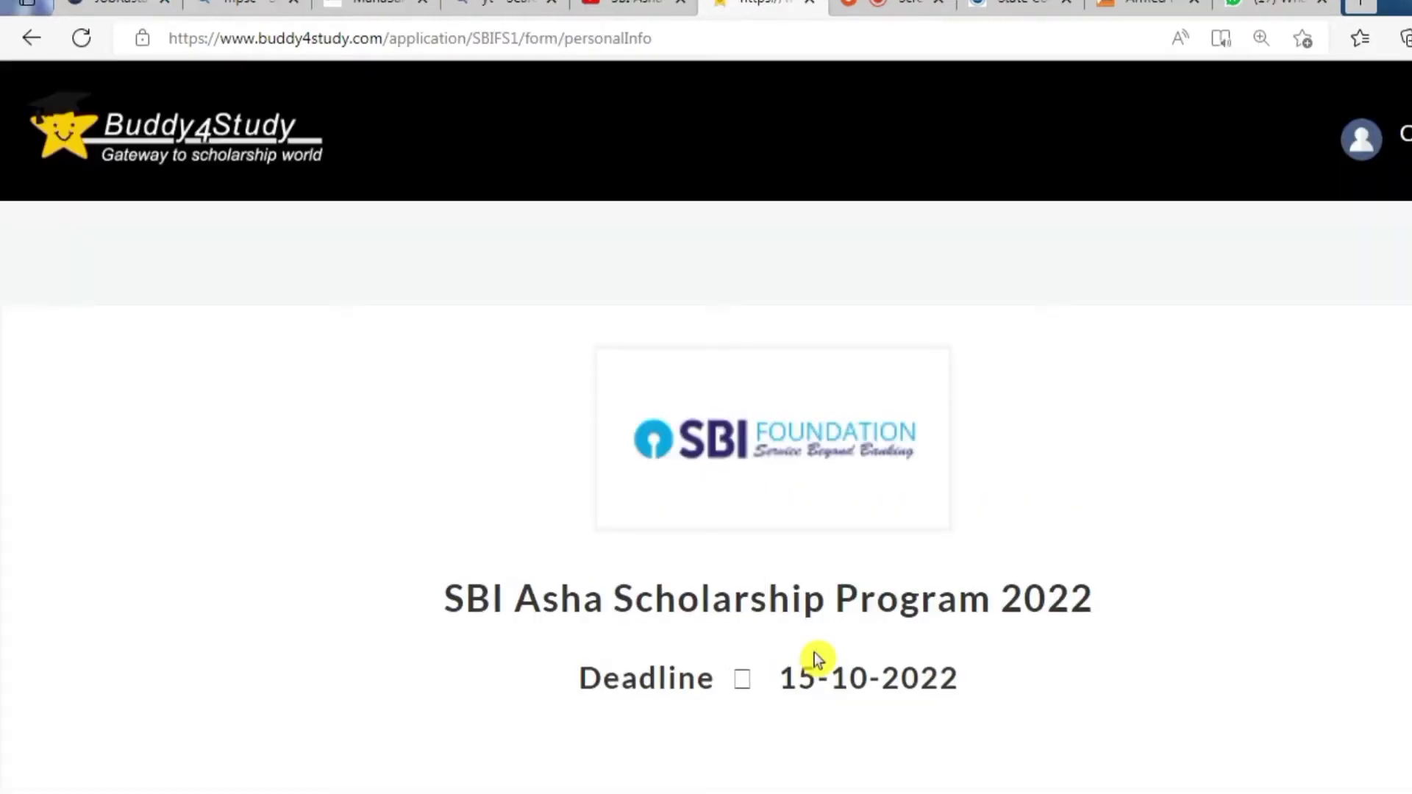
Send a verification link to the unverified registered e-mail via Verify Email ID
scroll(814, 655, "down", 3)
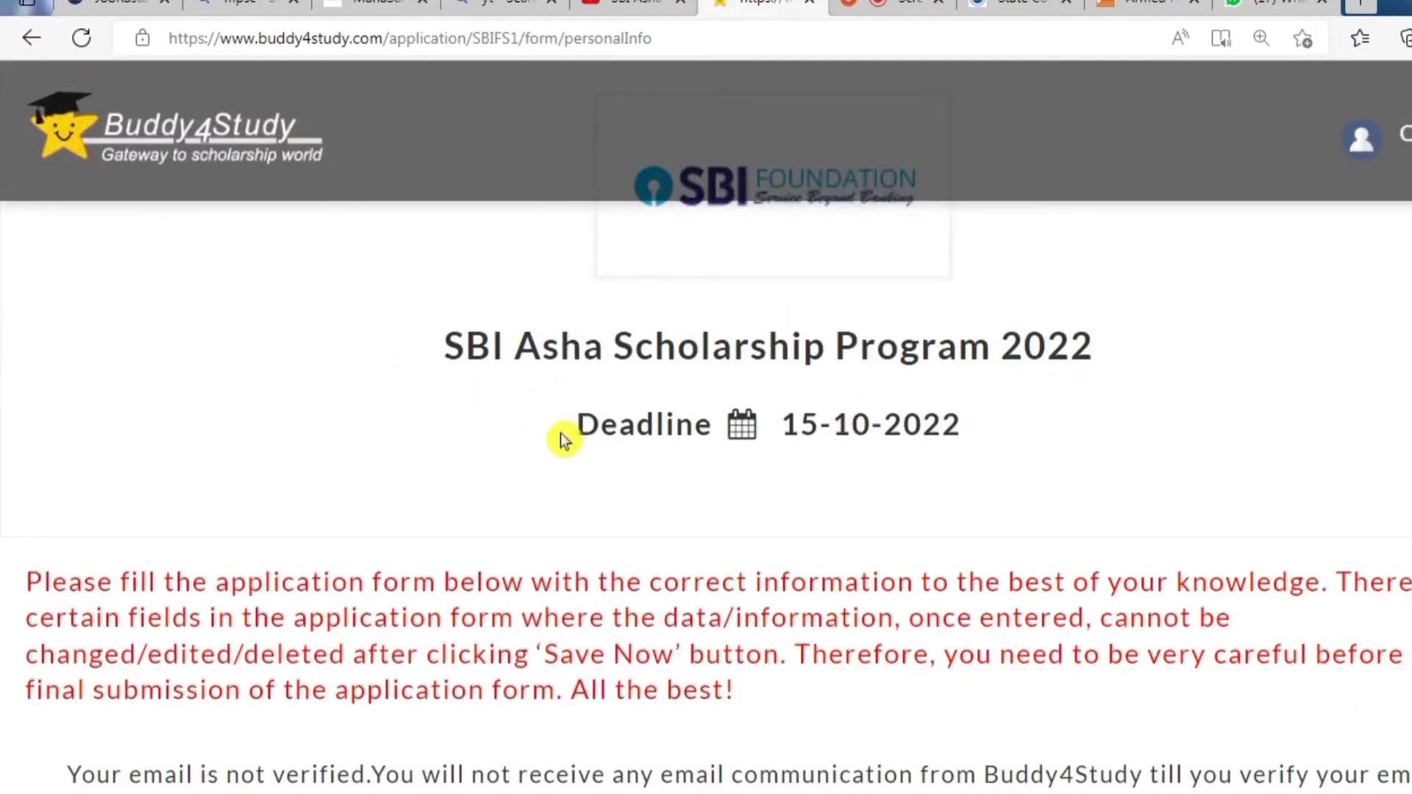
left_click_drag(567, 430, 987, 431)
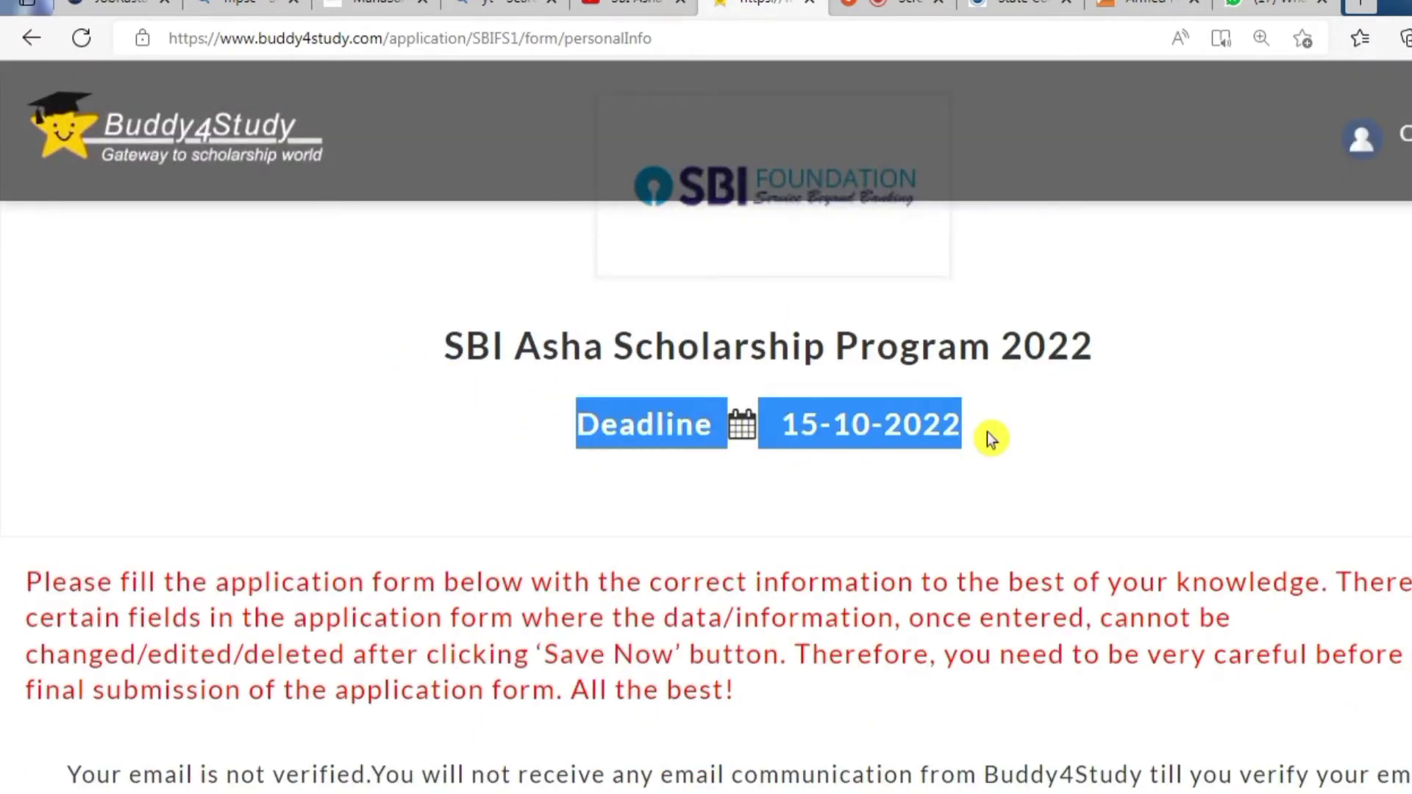
scroll(583, 464, "down", 3)
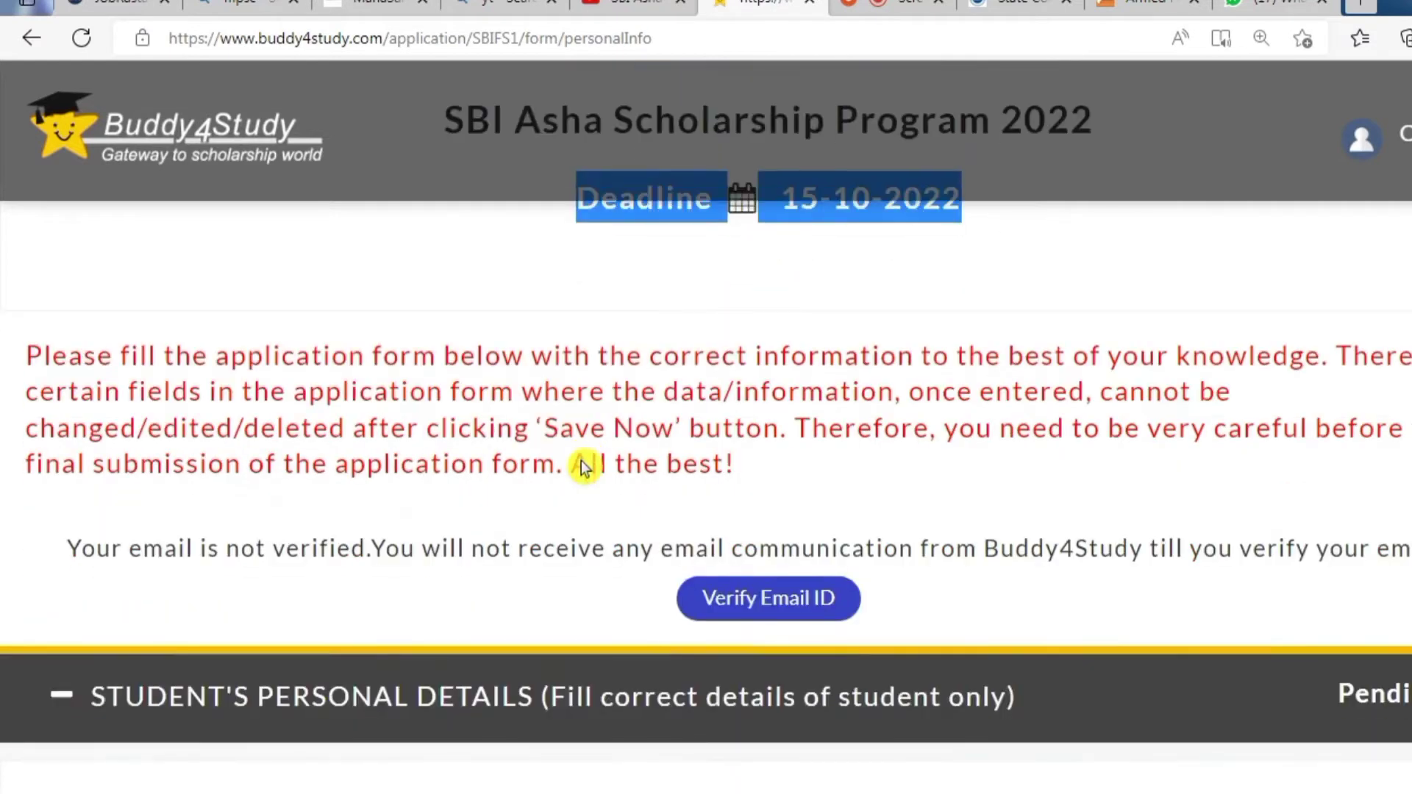
left_click_drag(81, 544, 1411, 544)
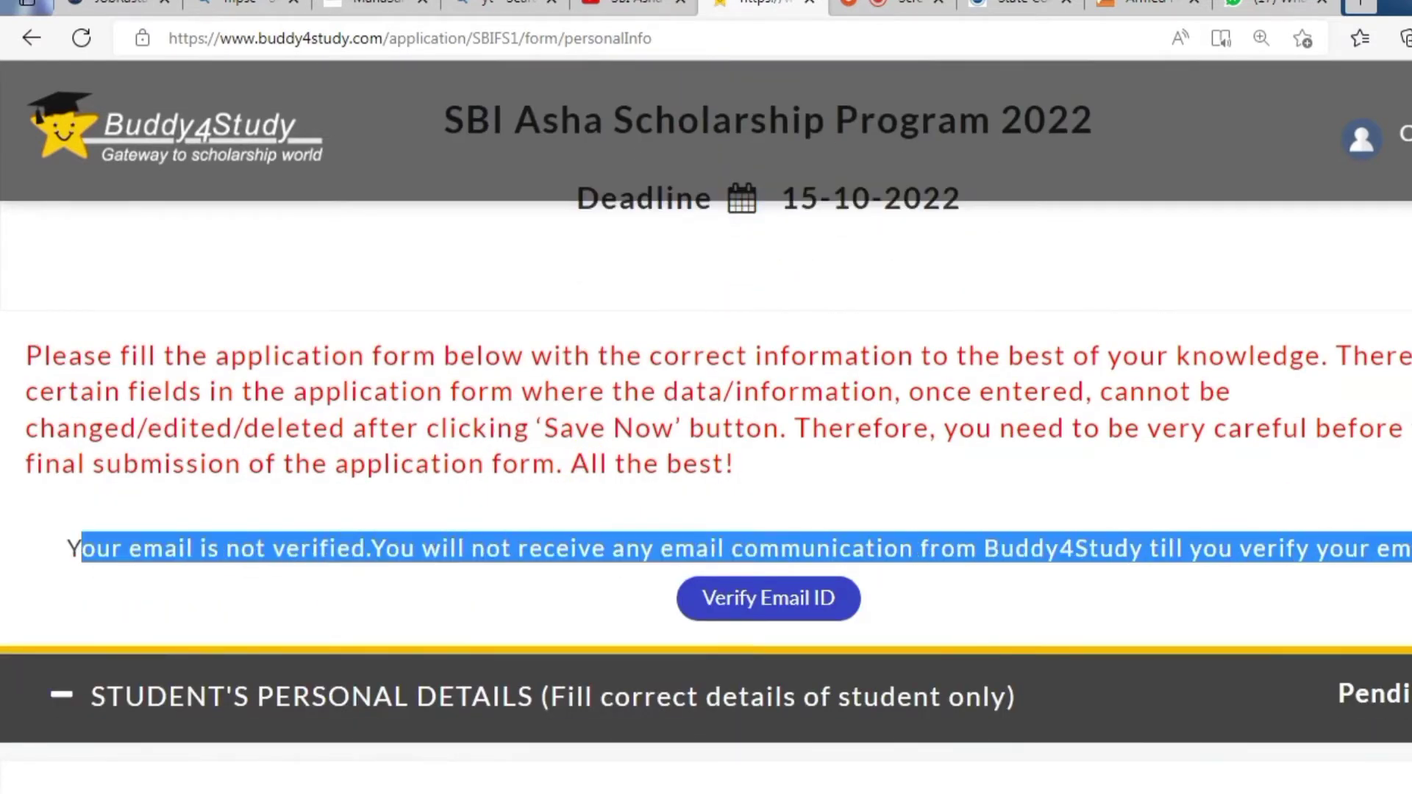
left_click(787, 611)
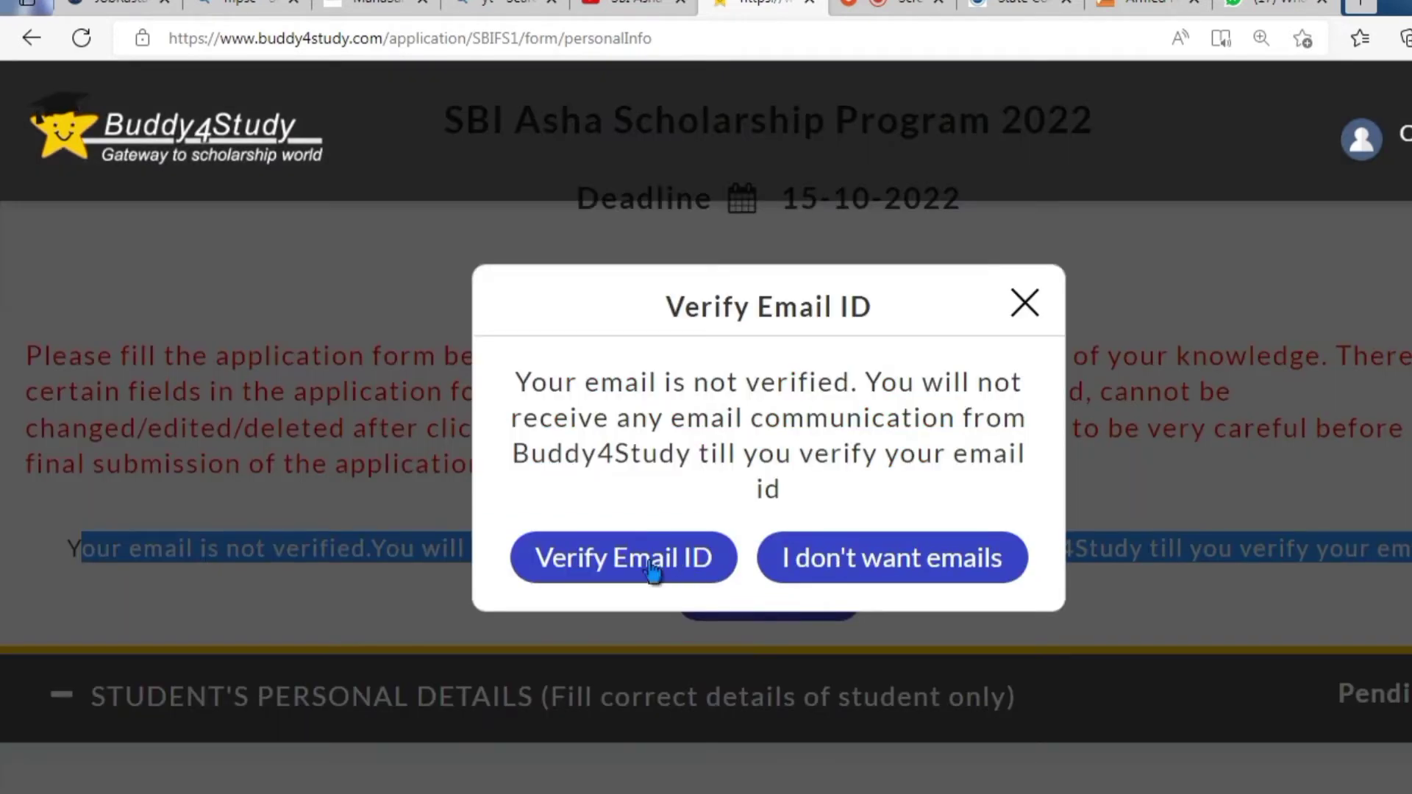
left_click(651, 567)
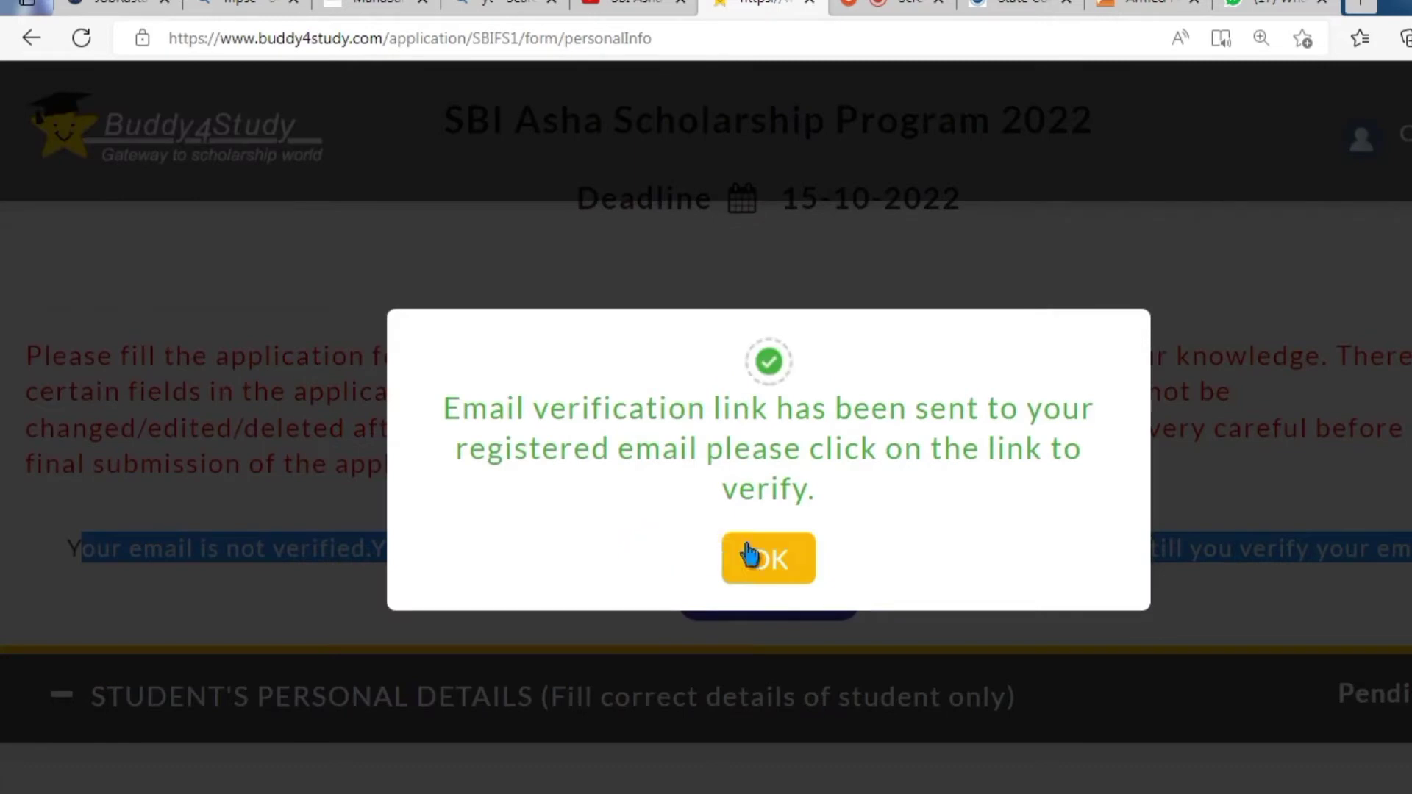
left_click(765, 564)
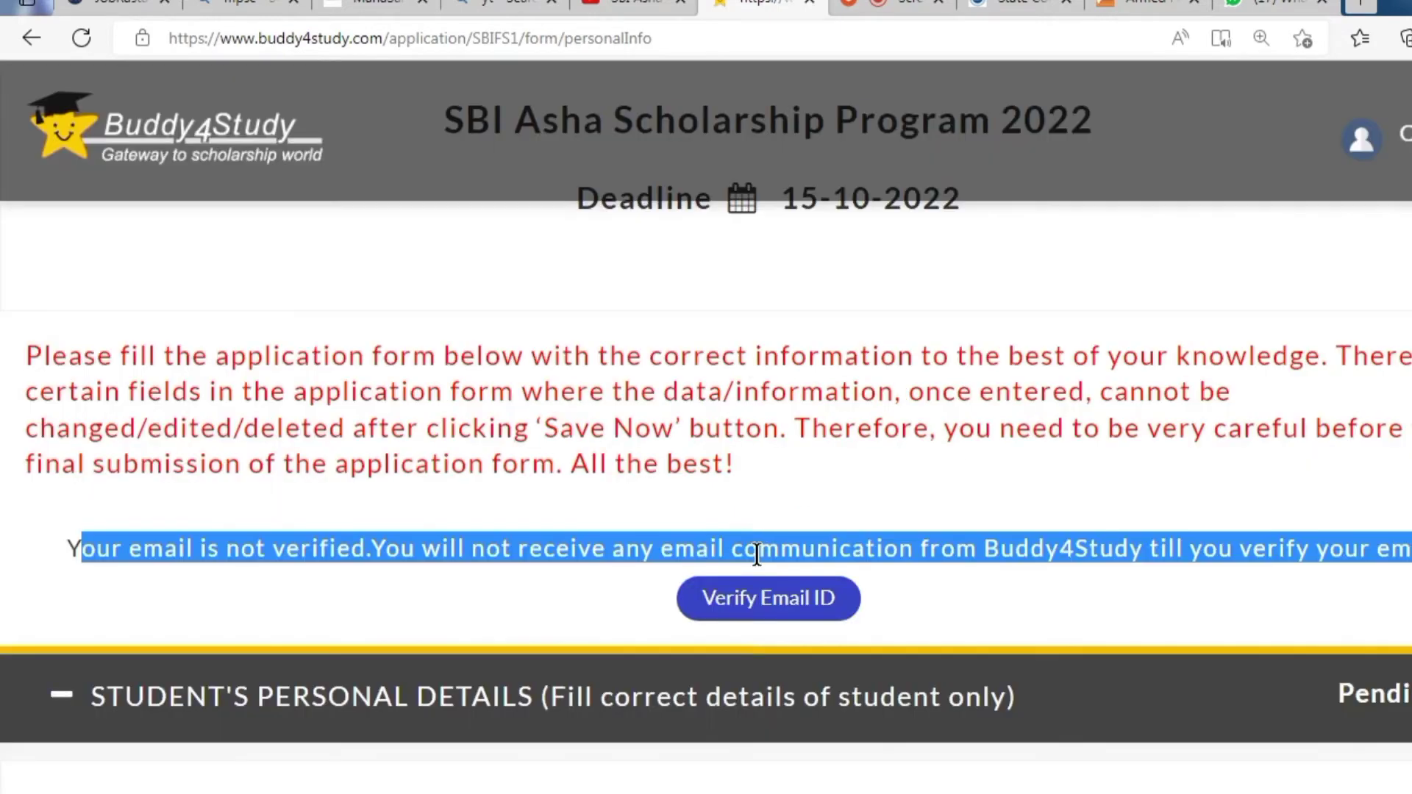
scroll(757, 555, "down", 2)
scroll(762, 566, "up", 2)
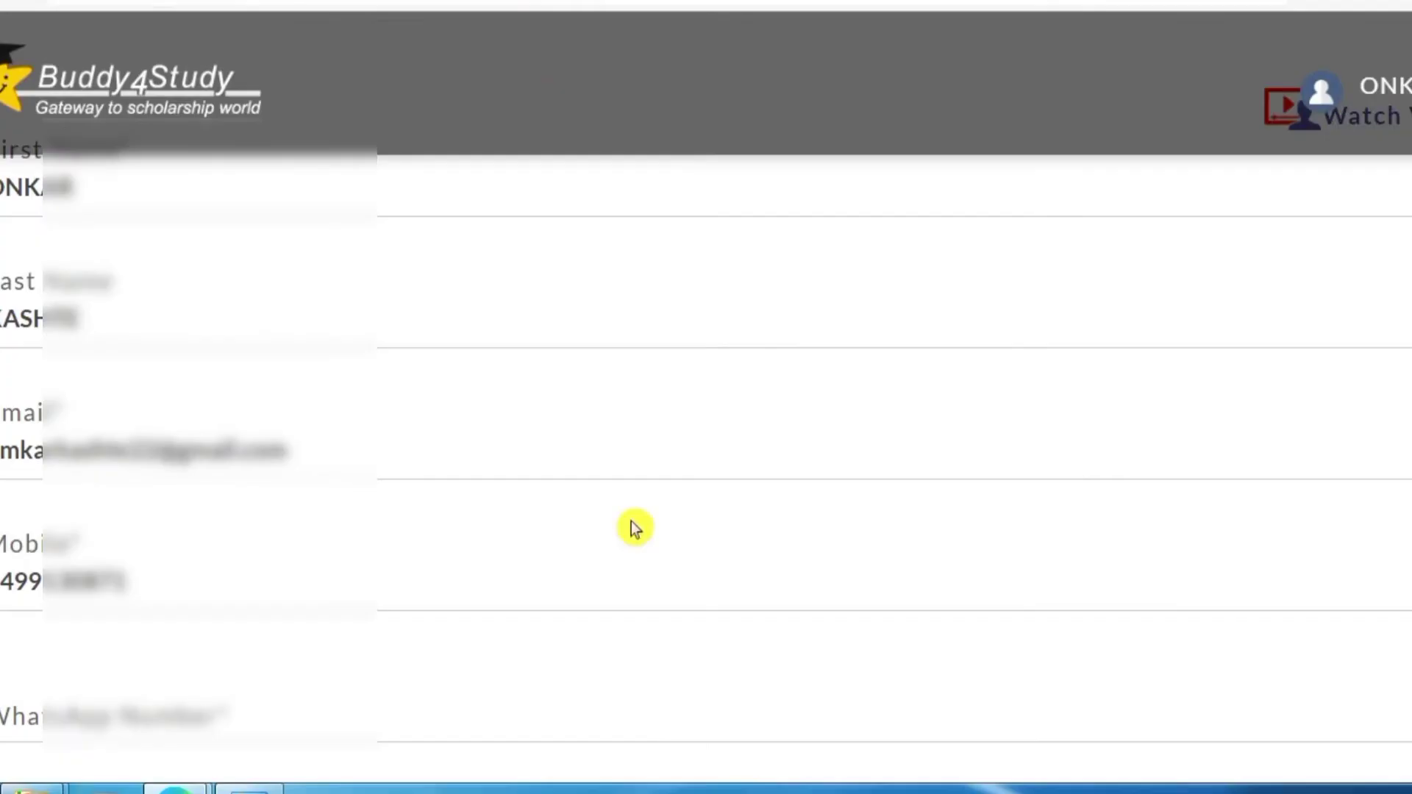
scroll(632, 522, "up", 2)
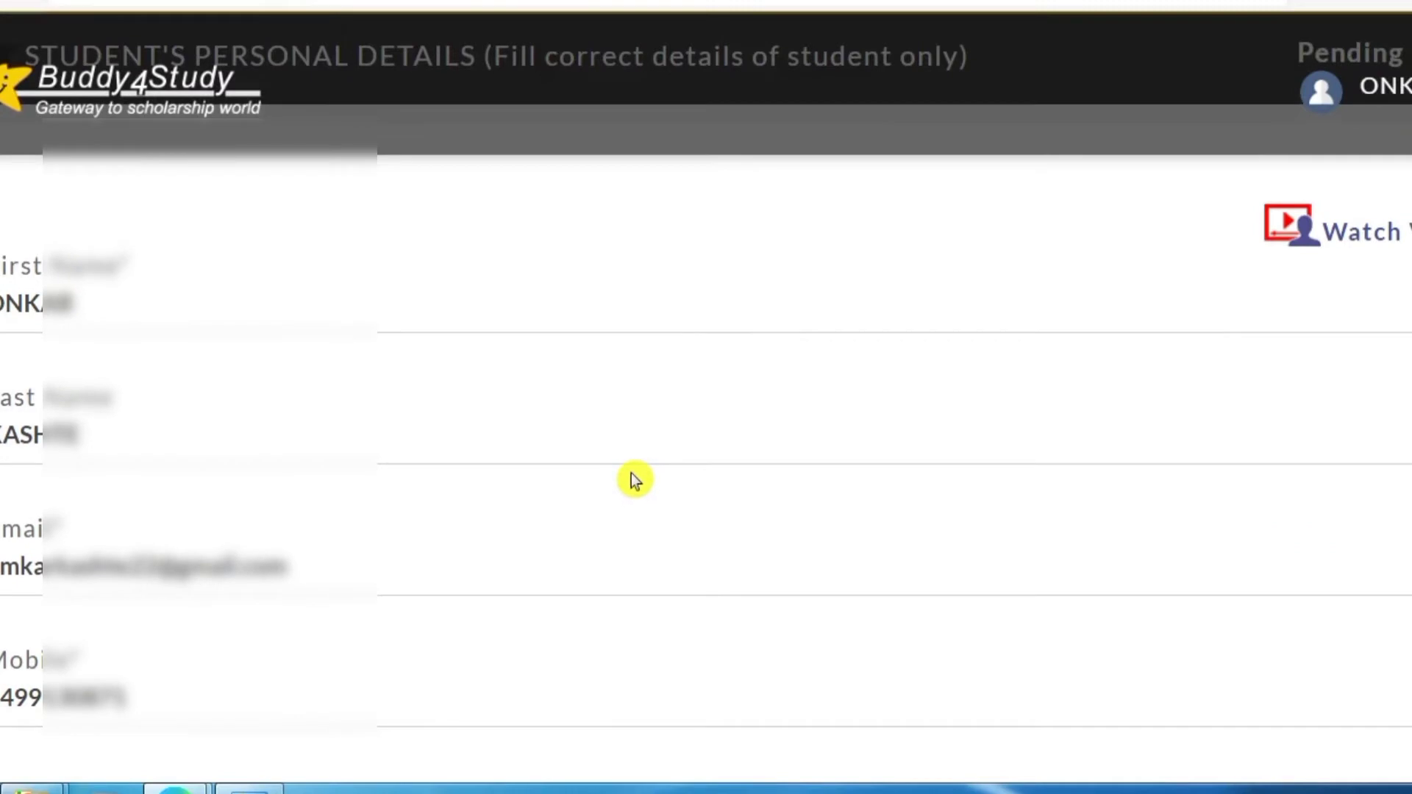
key("ctrl+minus")
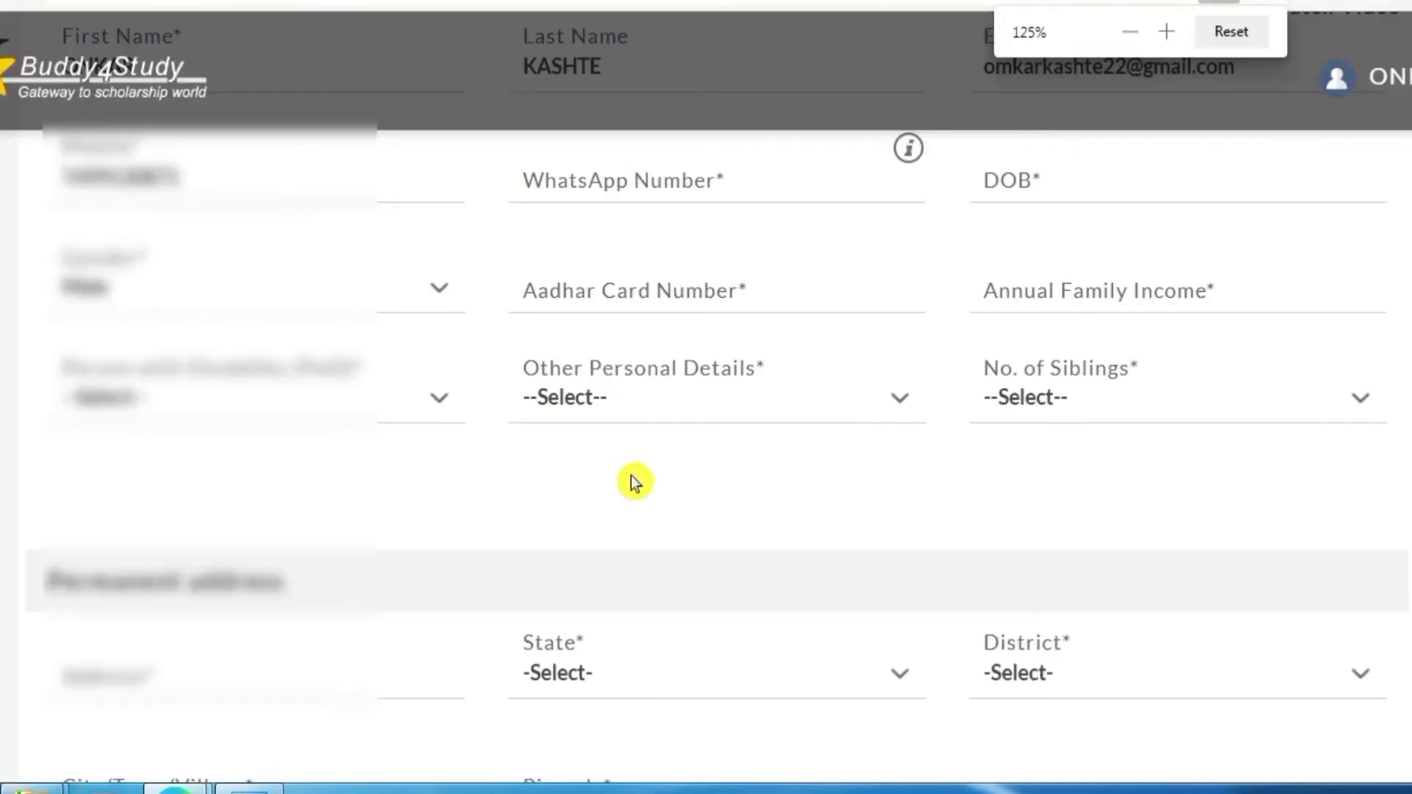
scroll(631, 475, "up", 5)
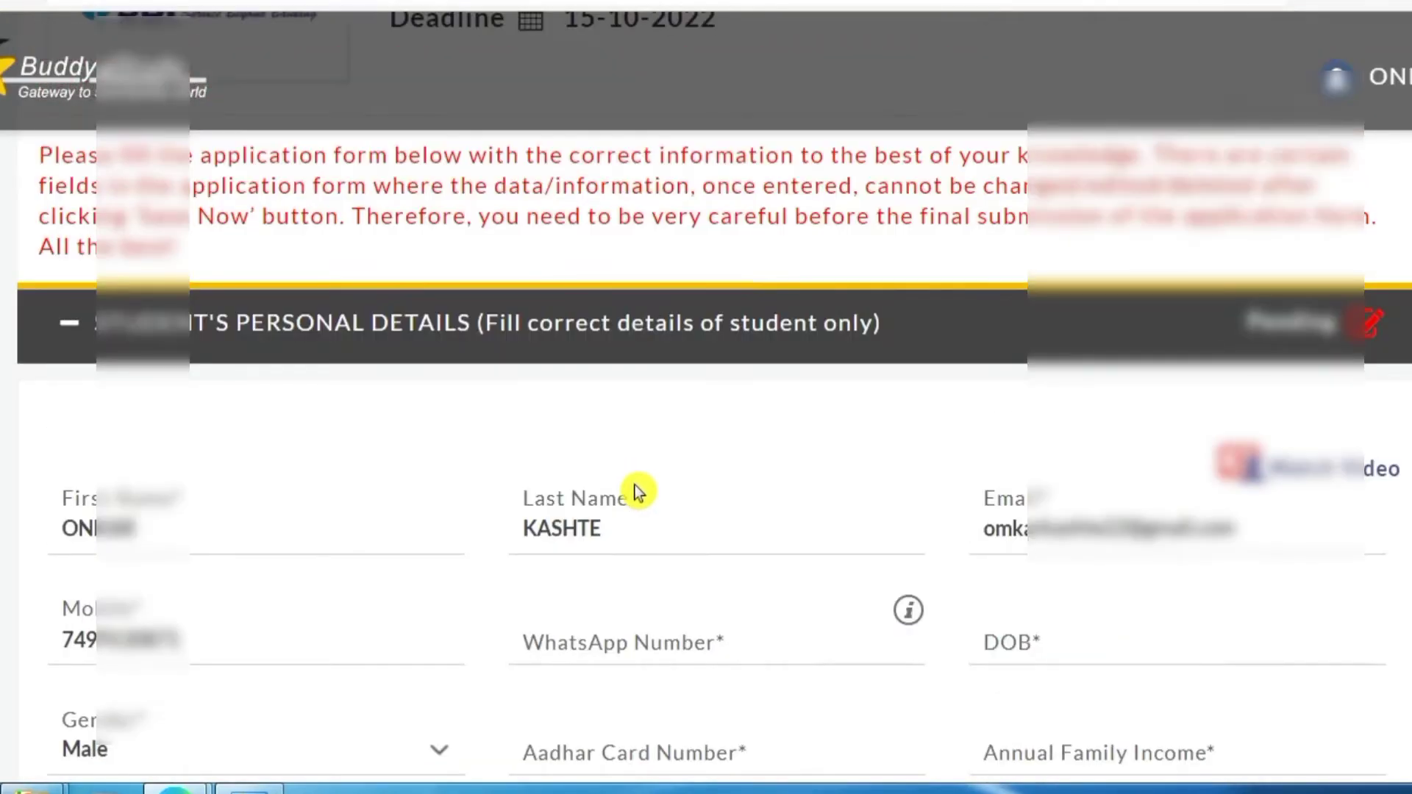
scroll(635, 488, "down", 5)
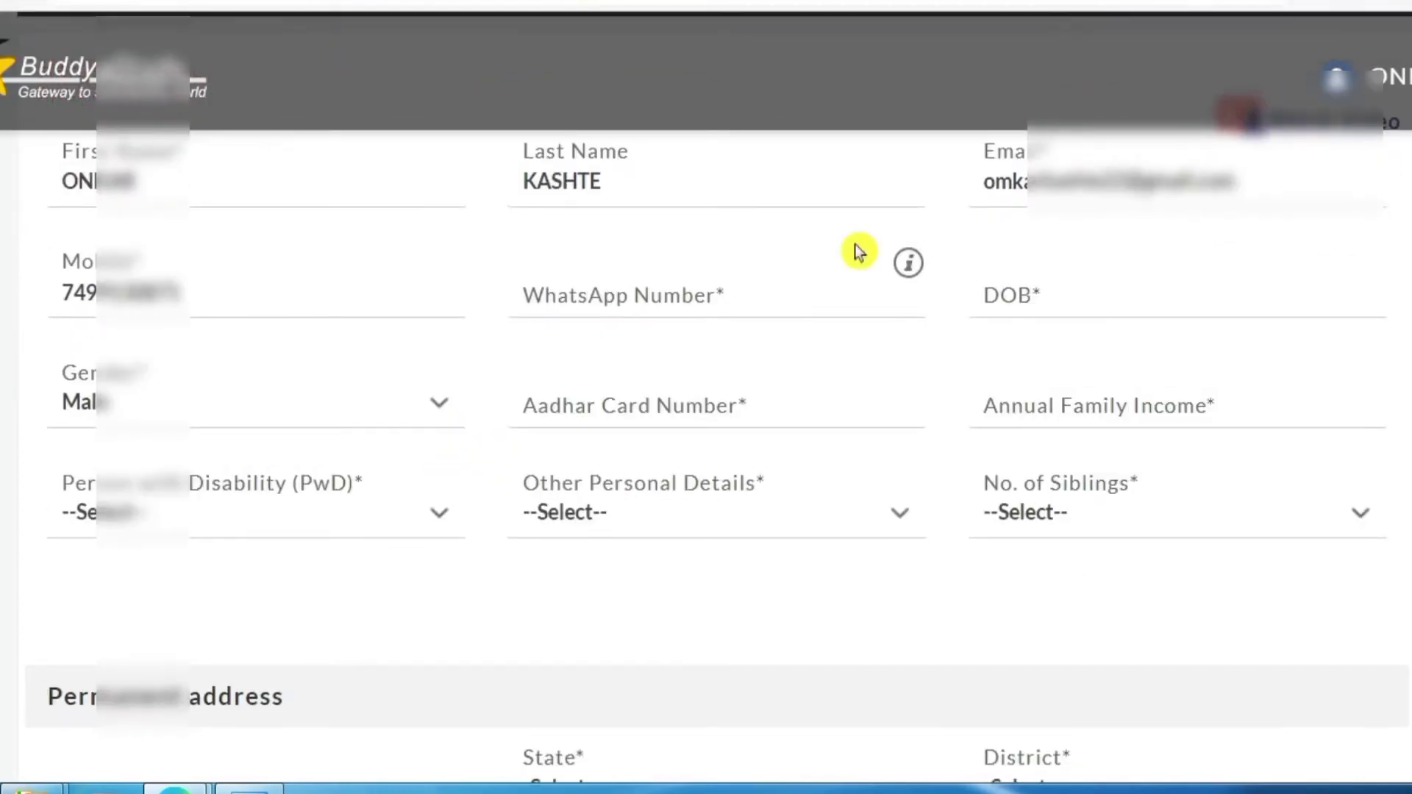
left_click(629, 289)
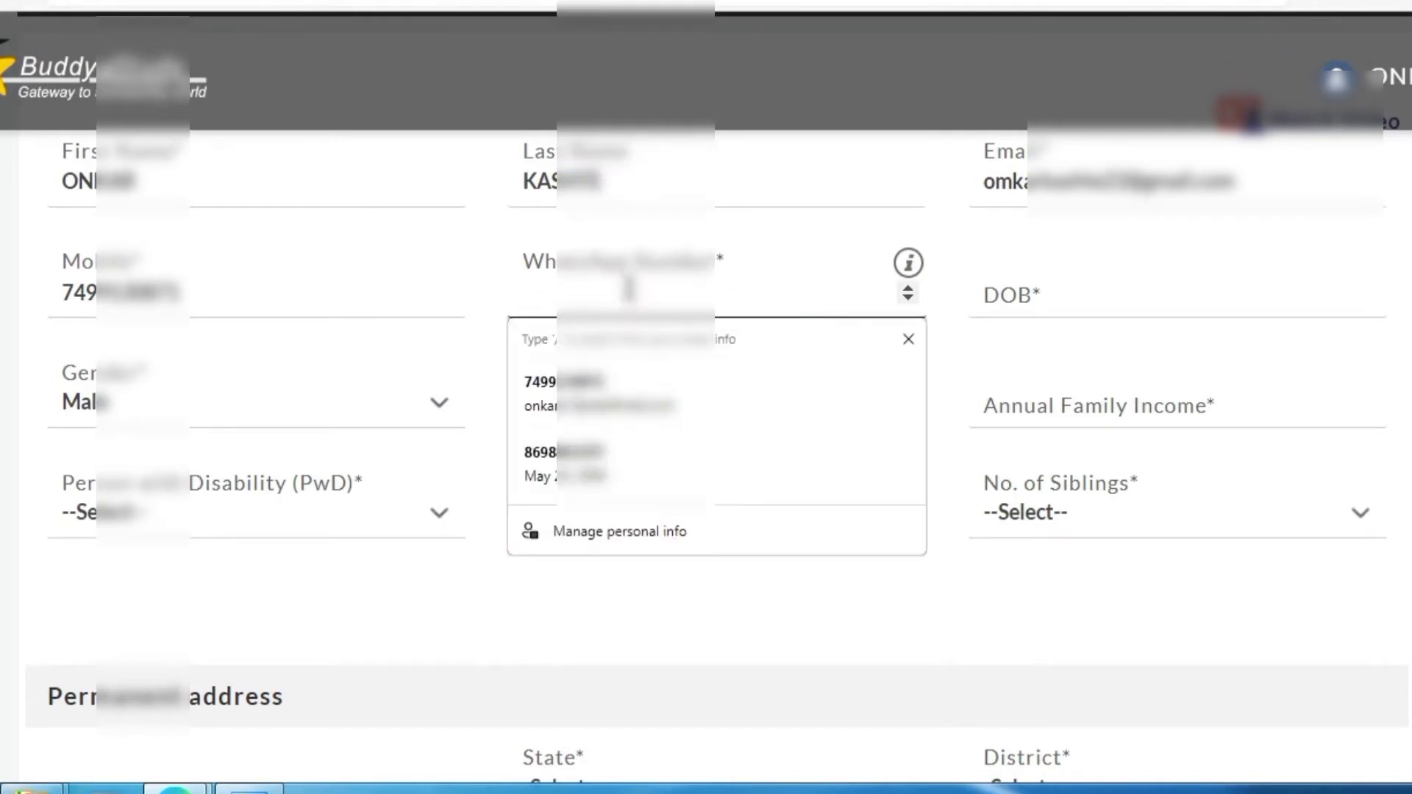
left_click(640, 379)
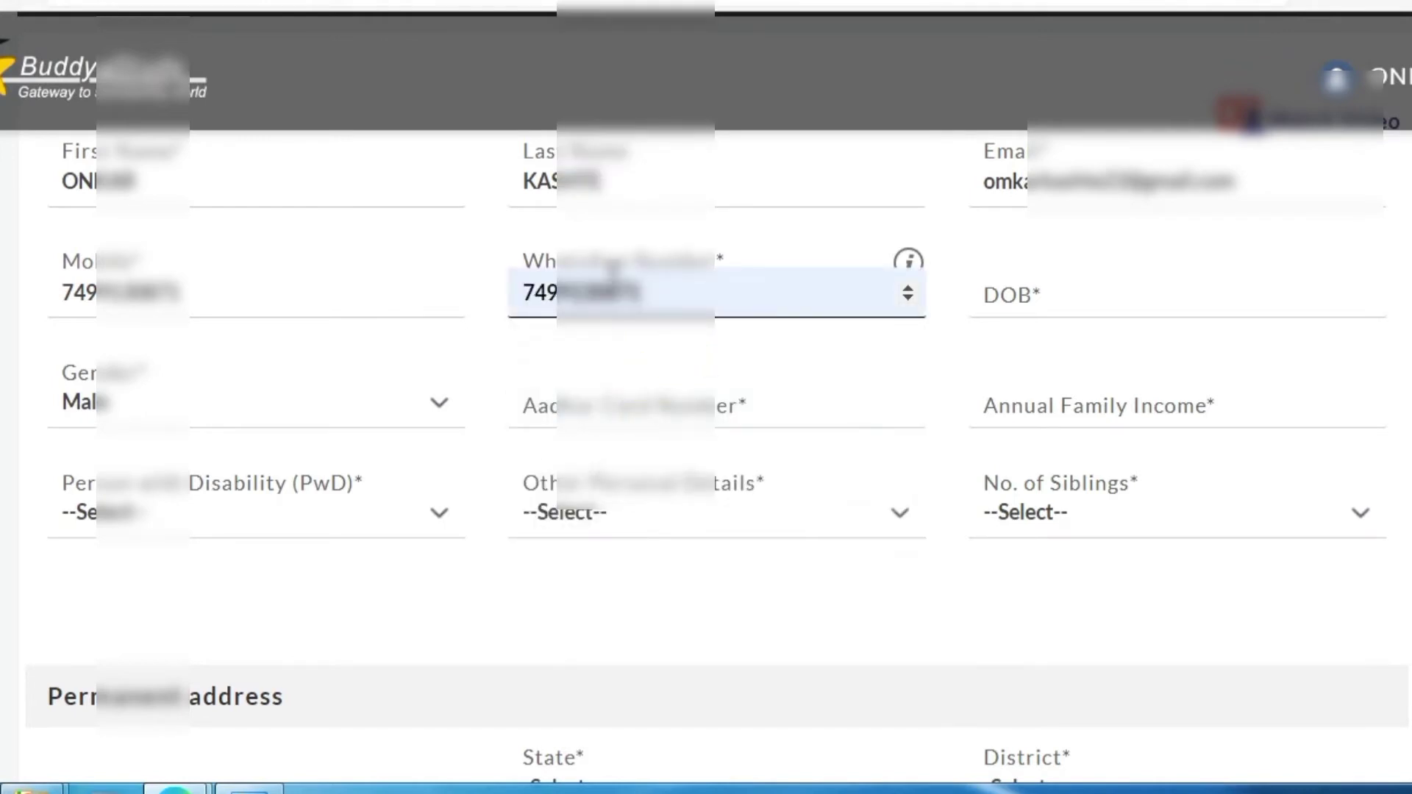
left_click(1026, 293)
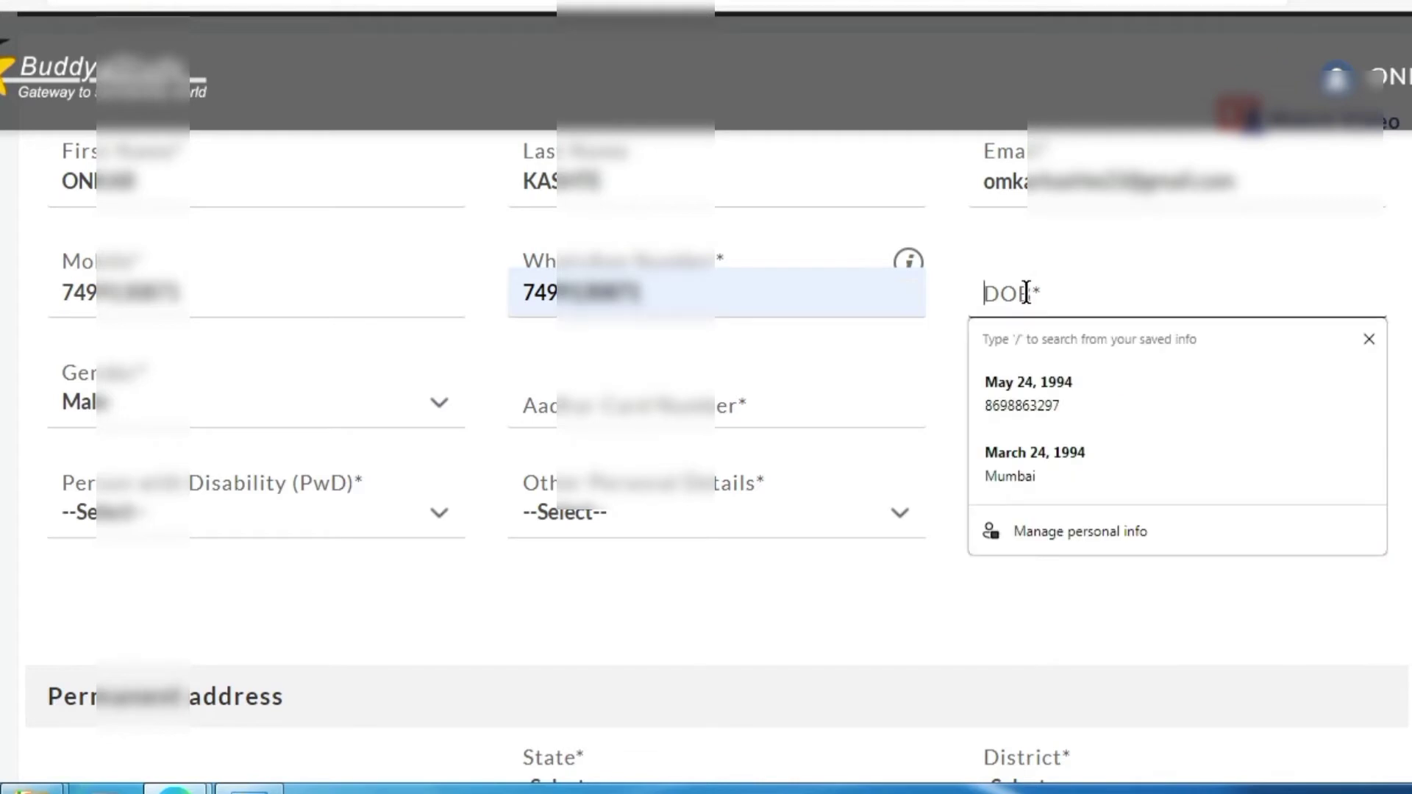
left_click(1072, 386)
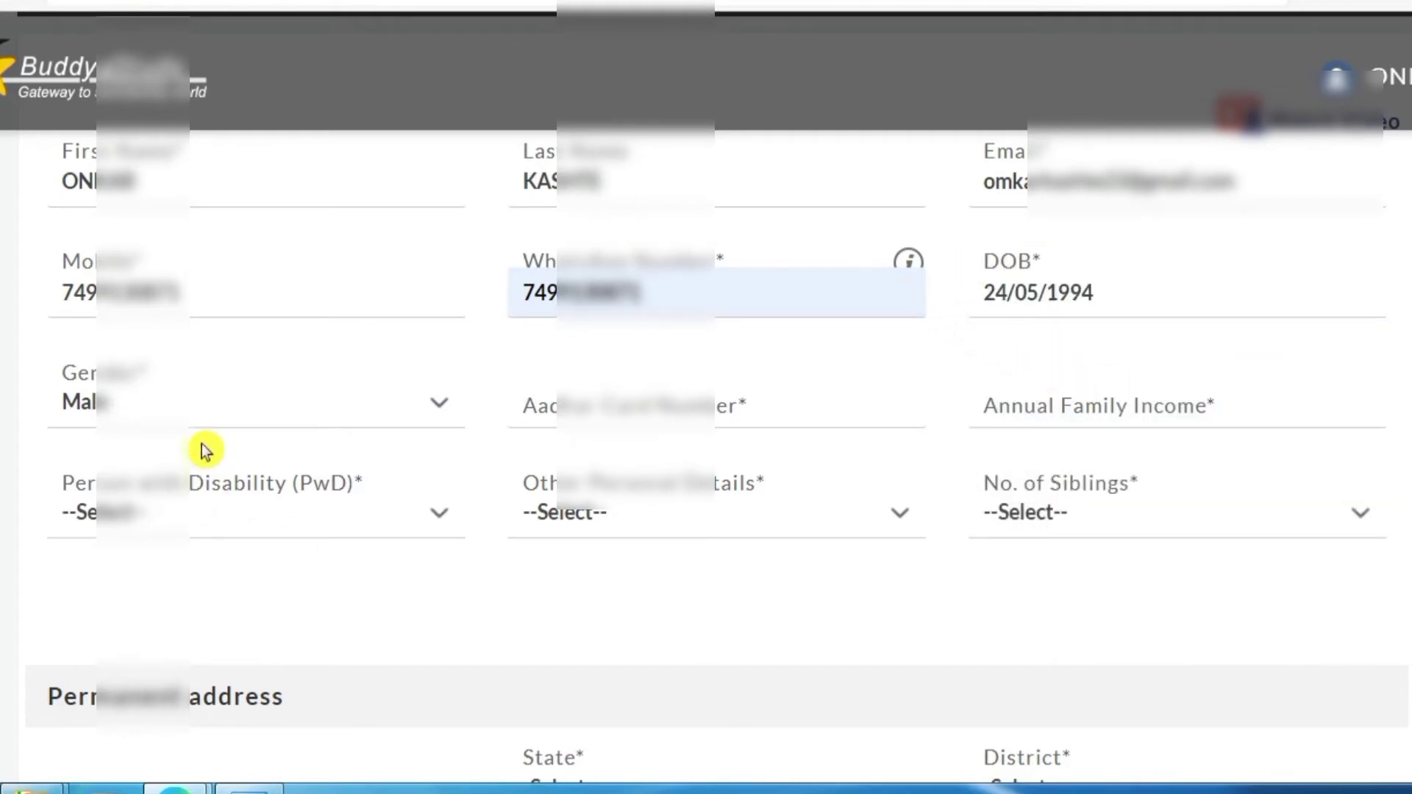
left_click(620, 407)
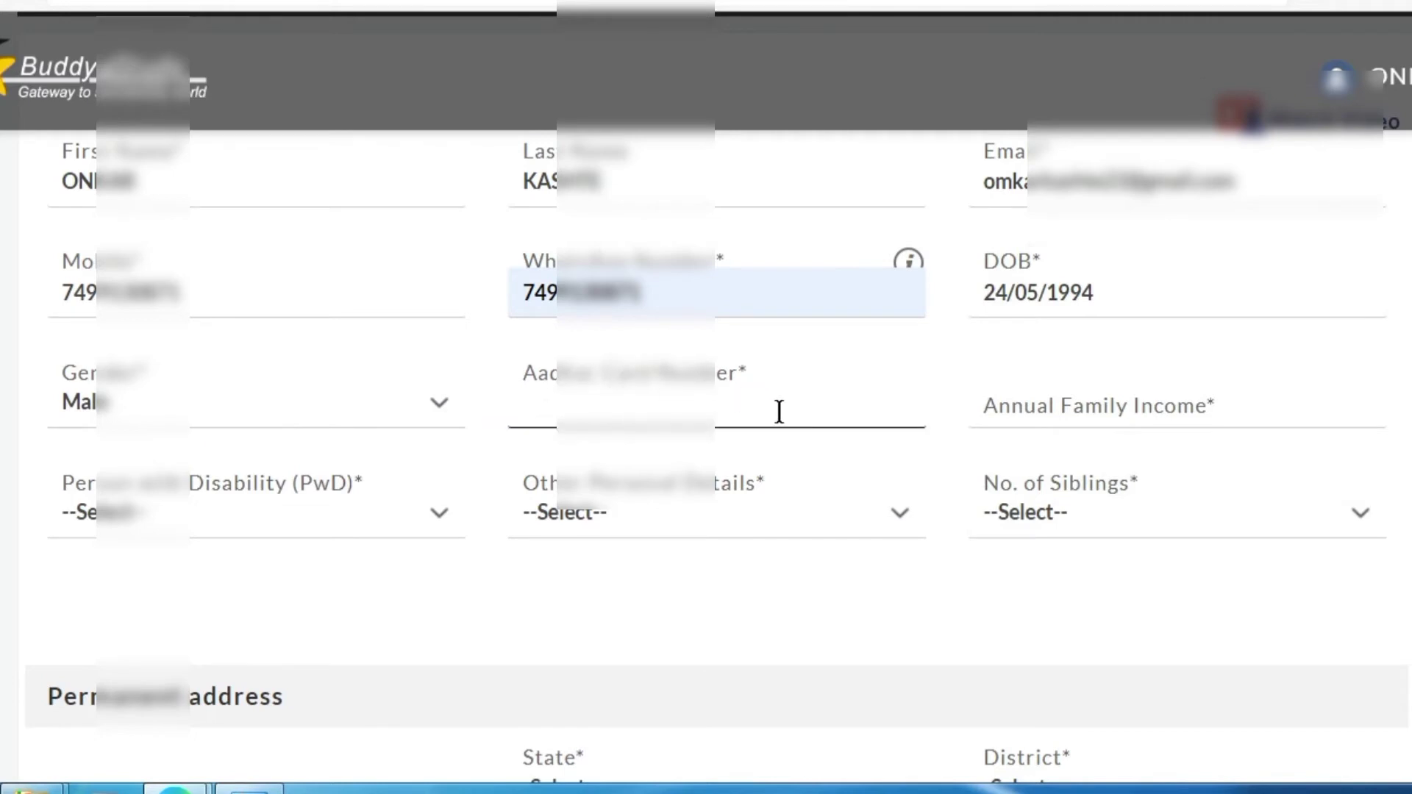
key("ctrl+v")
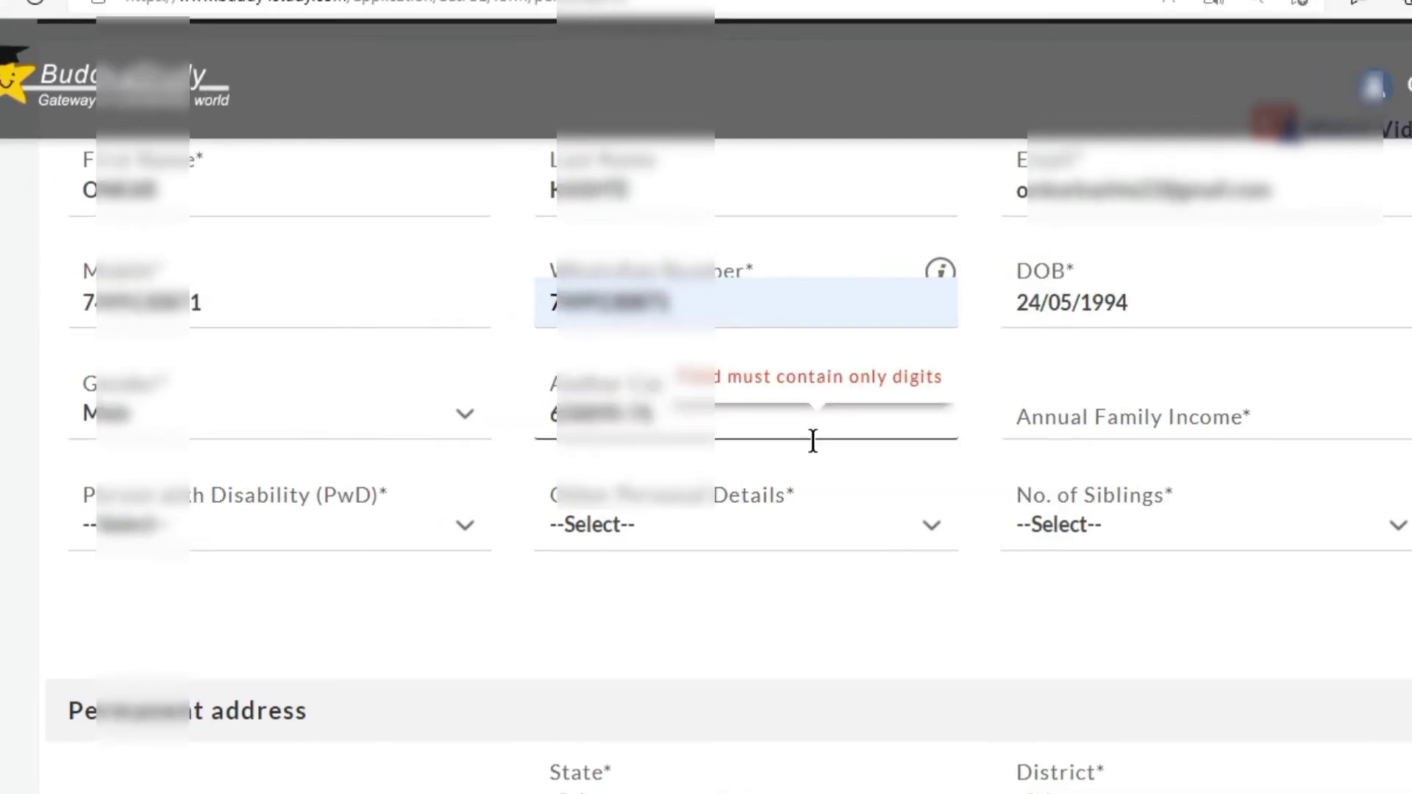
key("BackSpace")
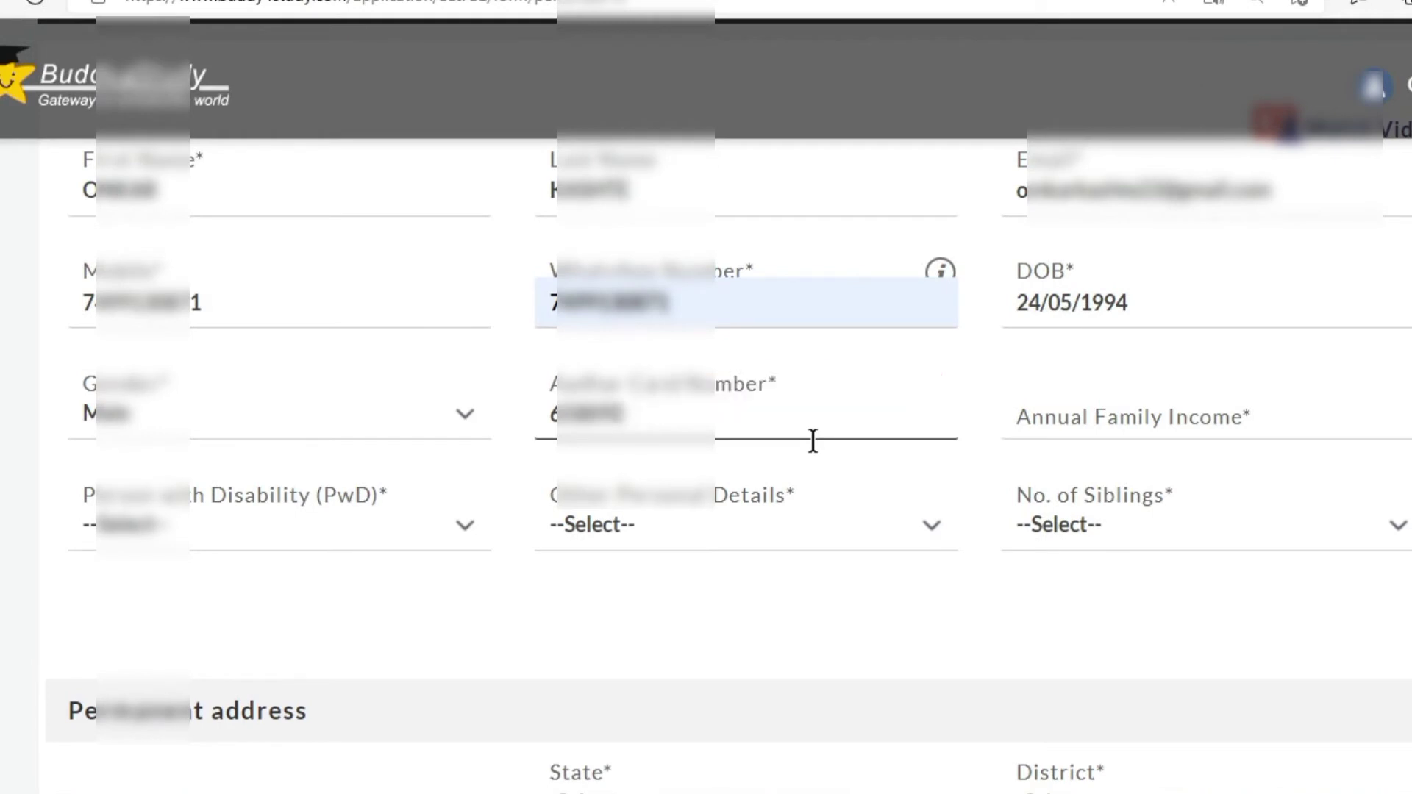
Set family income 300000, disability No, Other Personal Details None and siblings 0
left_click(1098, 423)
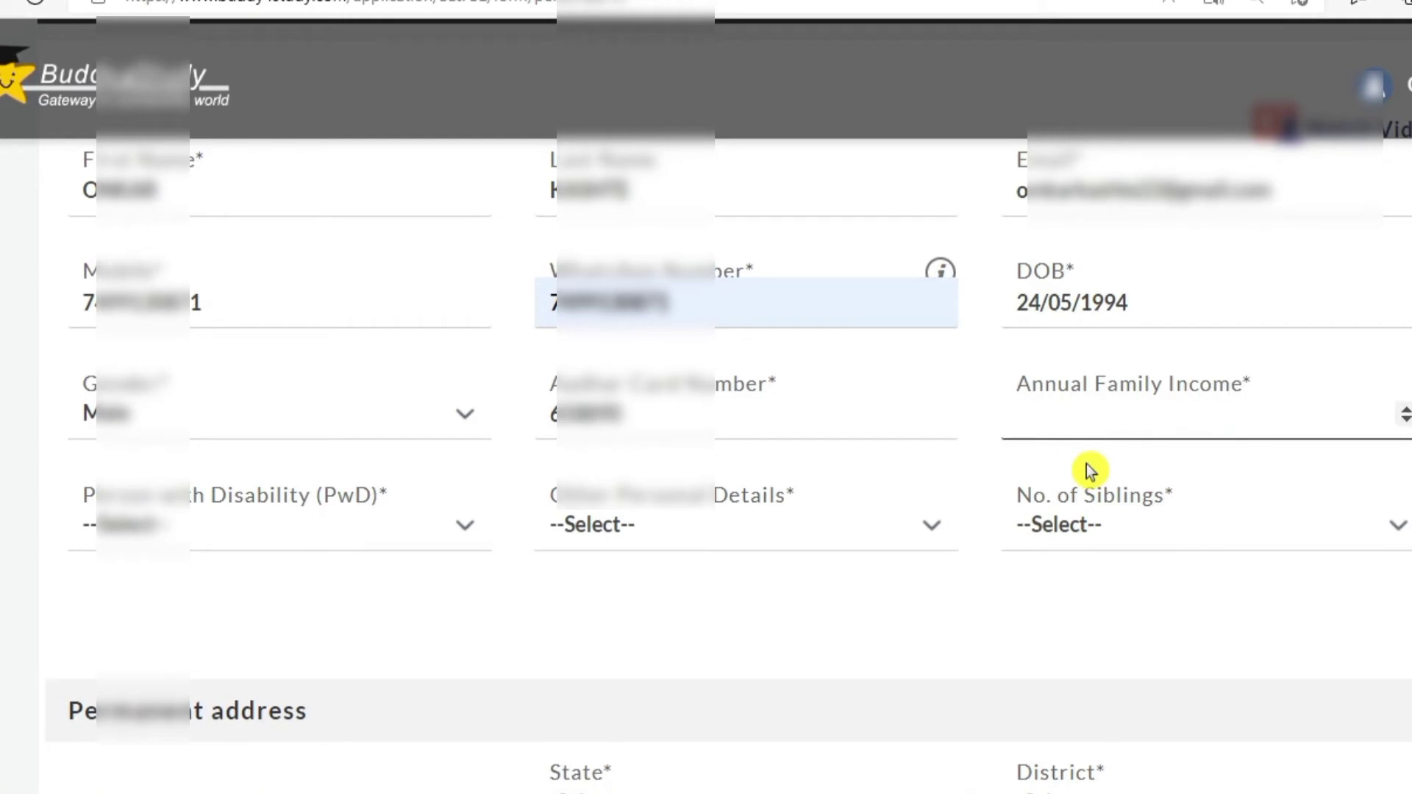
type("300000")
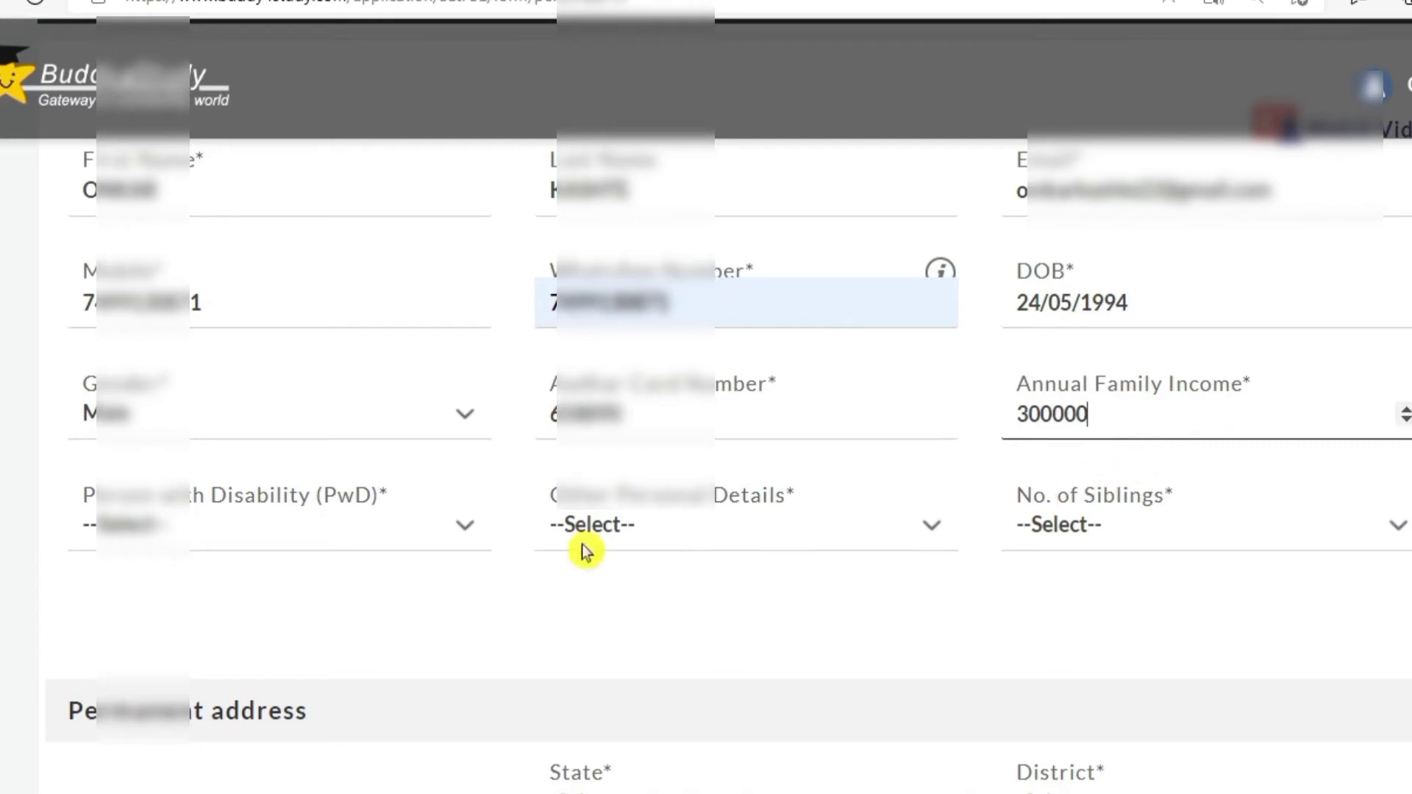
left_click(307, 541)
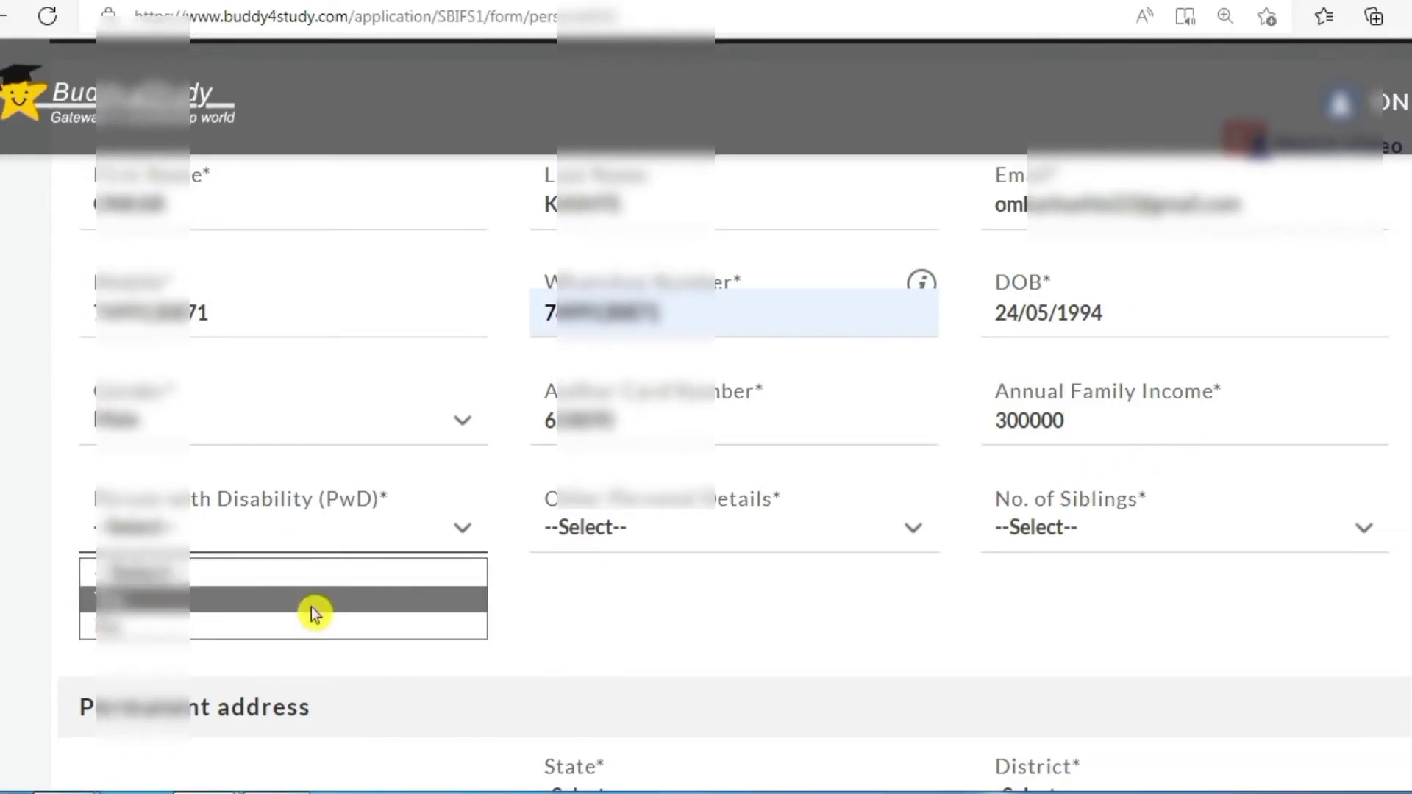
left_click(315, 633)
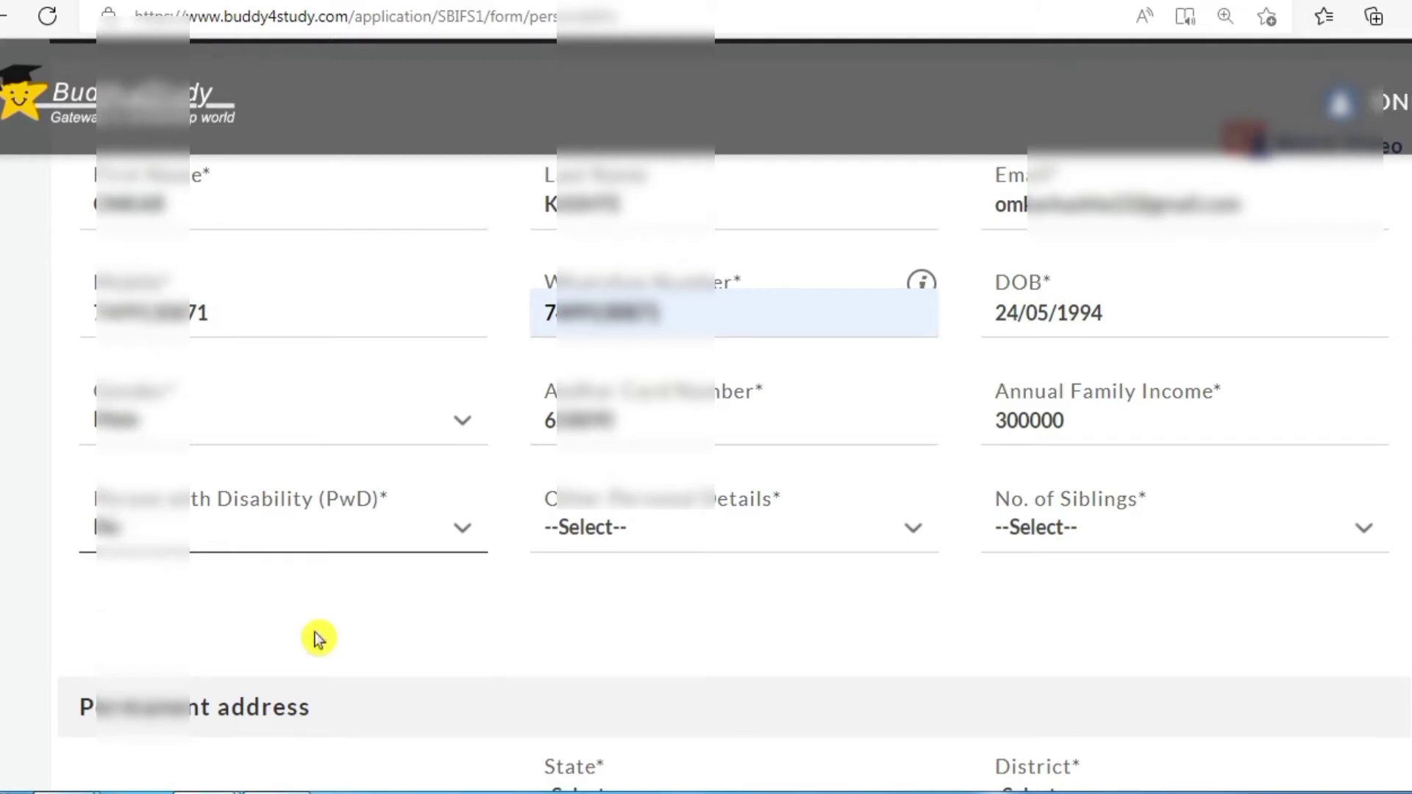
left_click(608, 542)
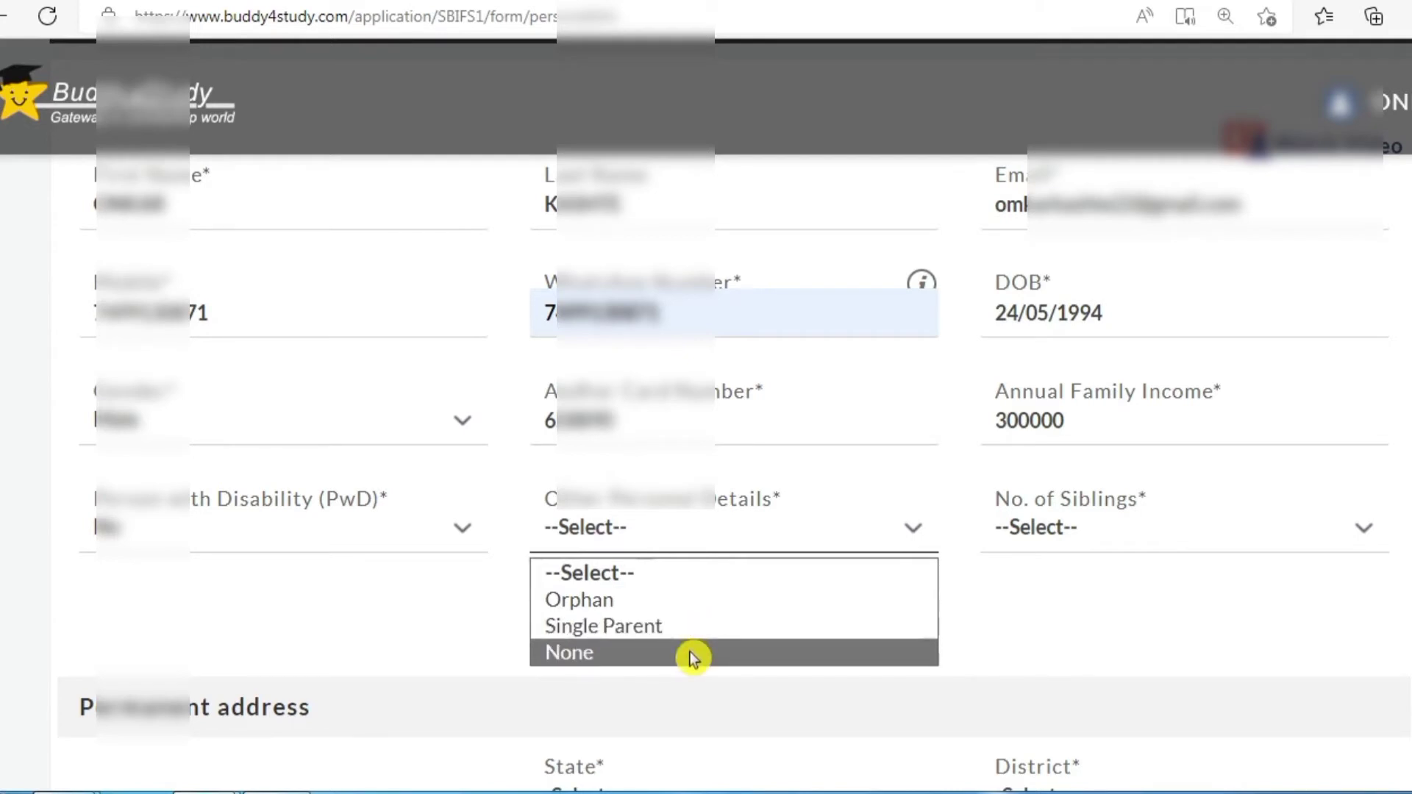
left_click(690, 651)
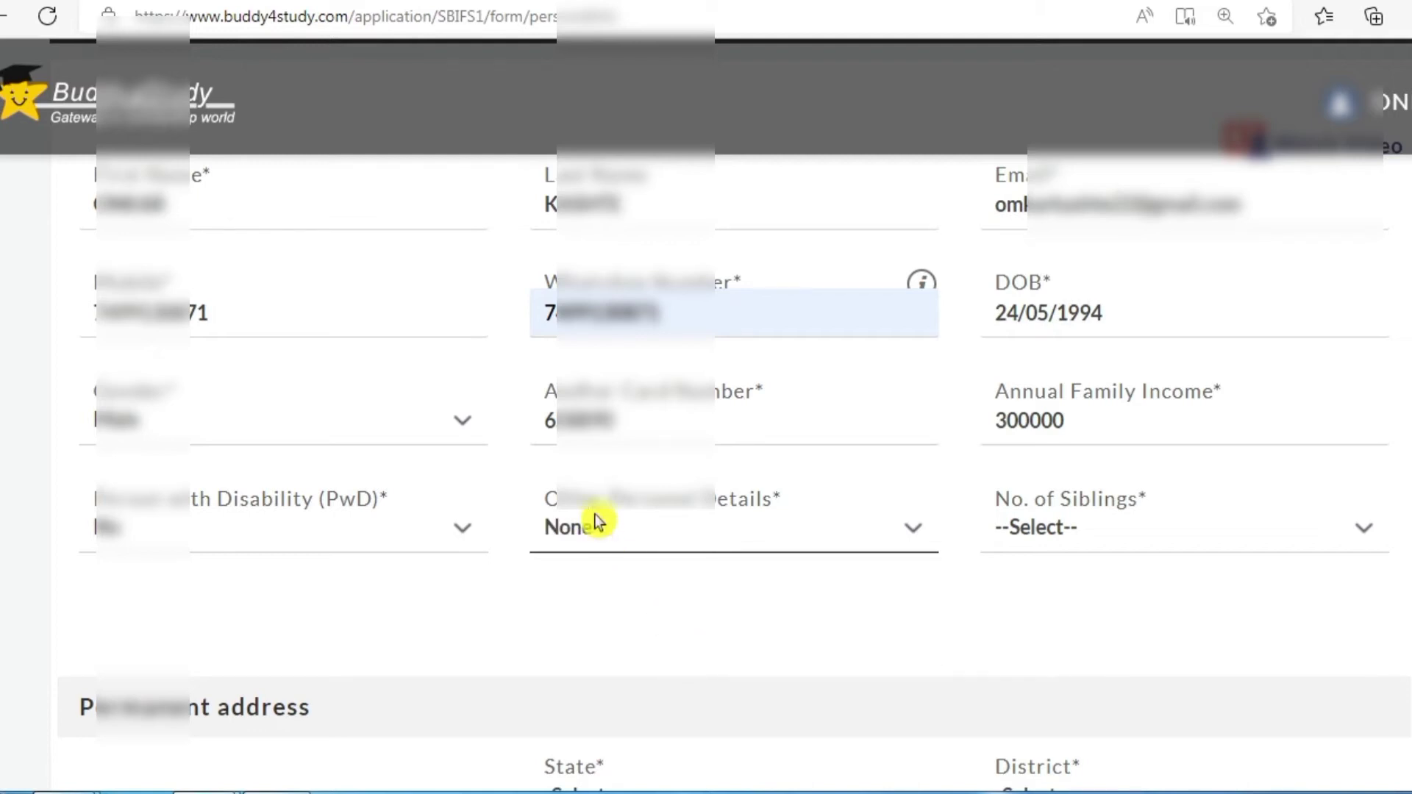
left_click(1054, 524)
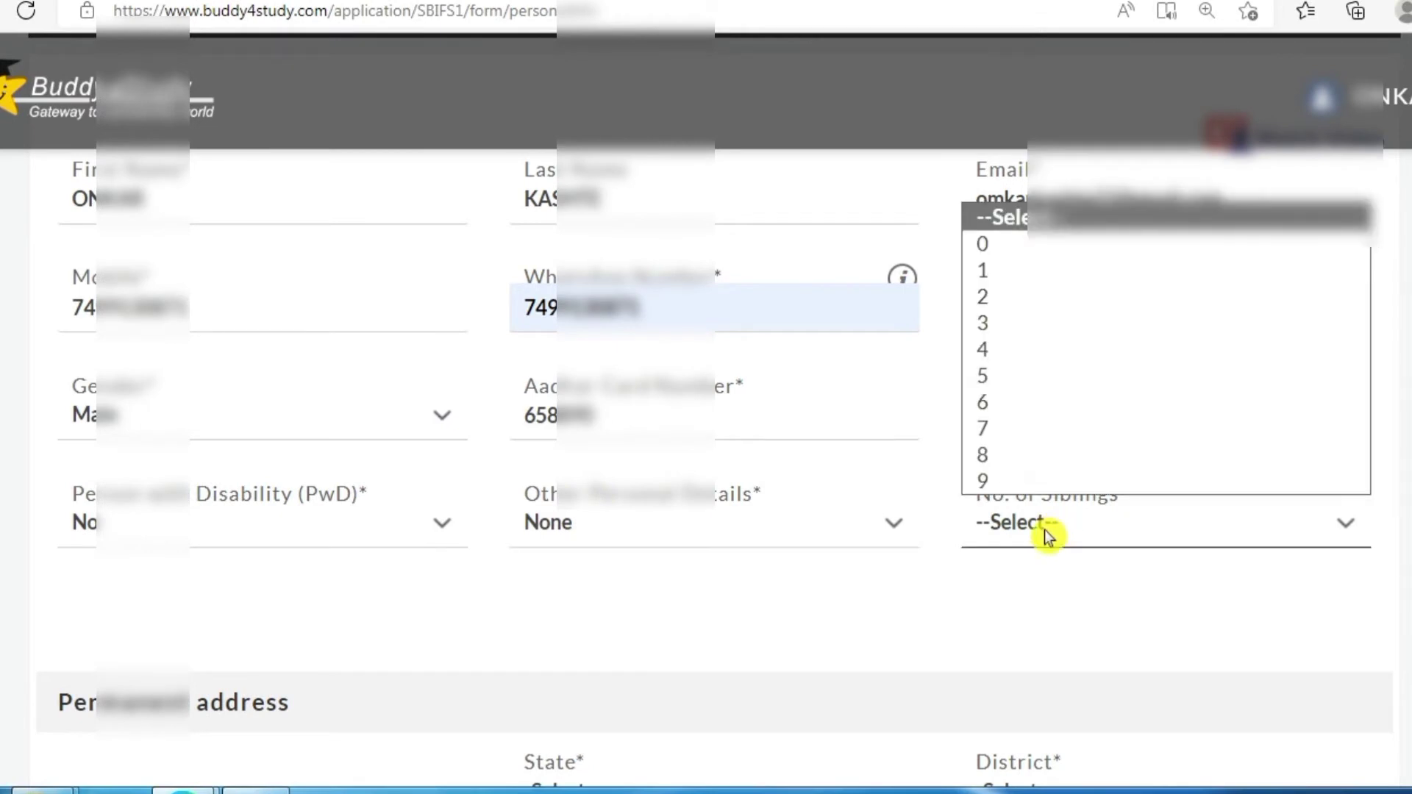
left_click(1011, 243)
scroll(292, 655, "down", 3)
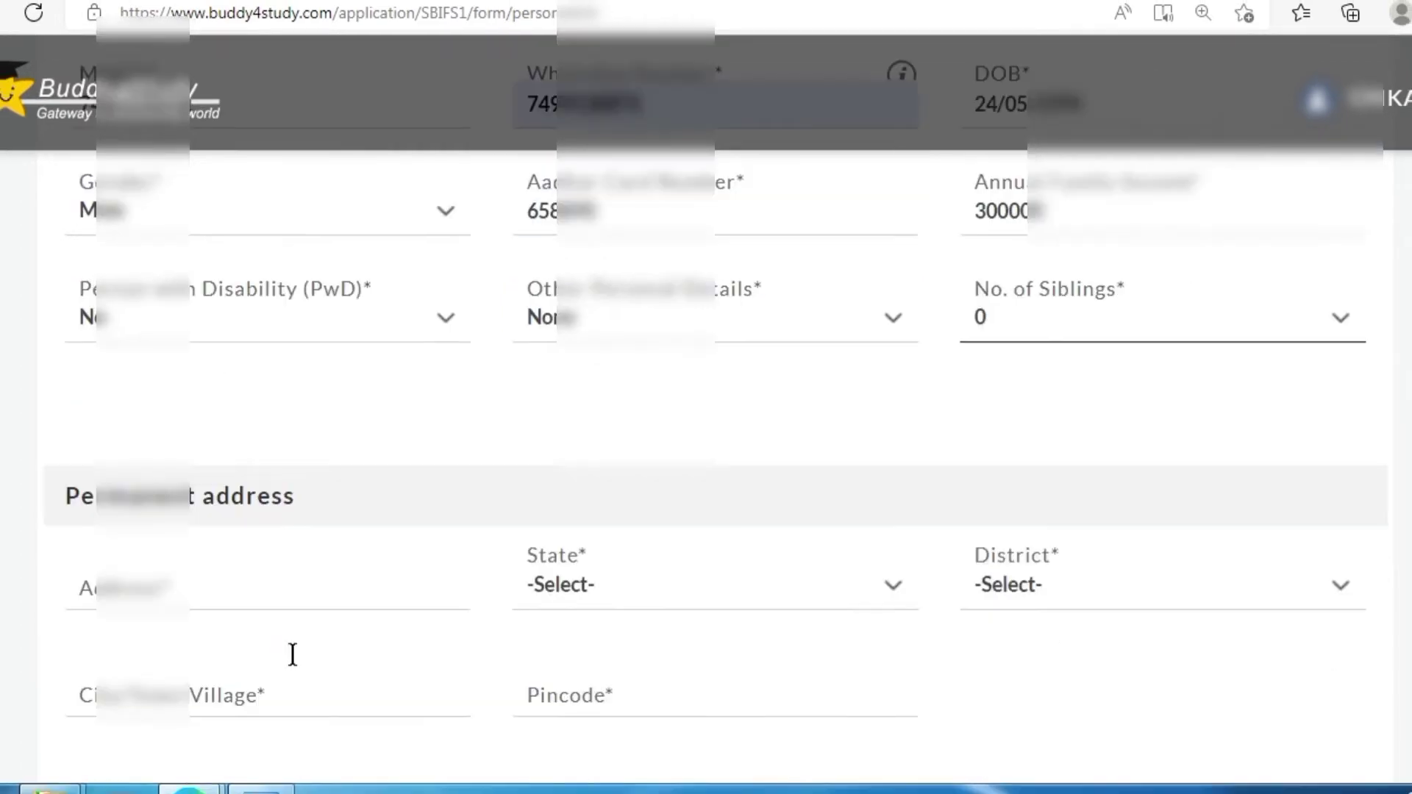
Start the permanent address and set state Maharashtra and district Ratnagiri
left_click(233, 556)
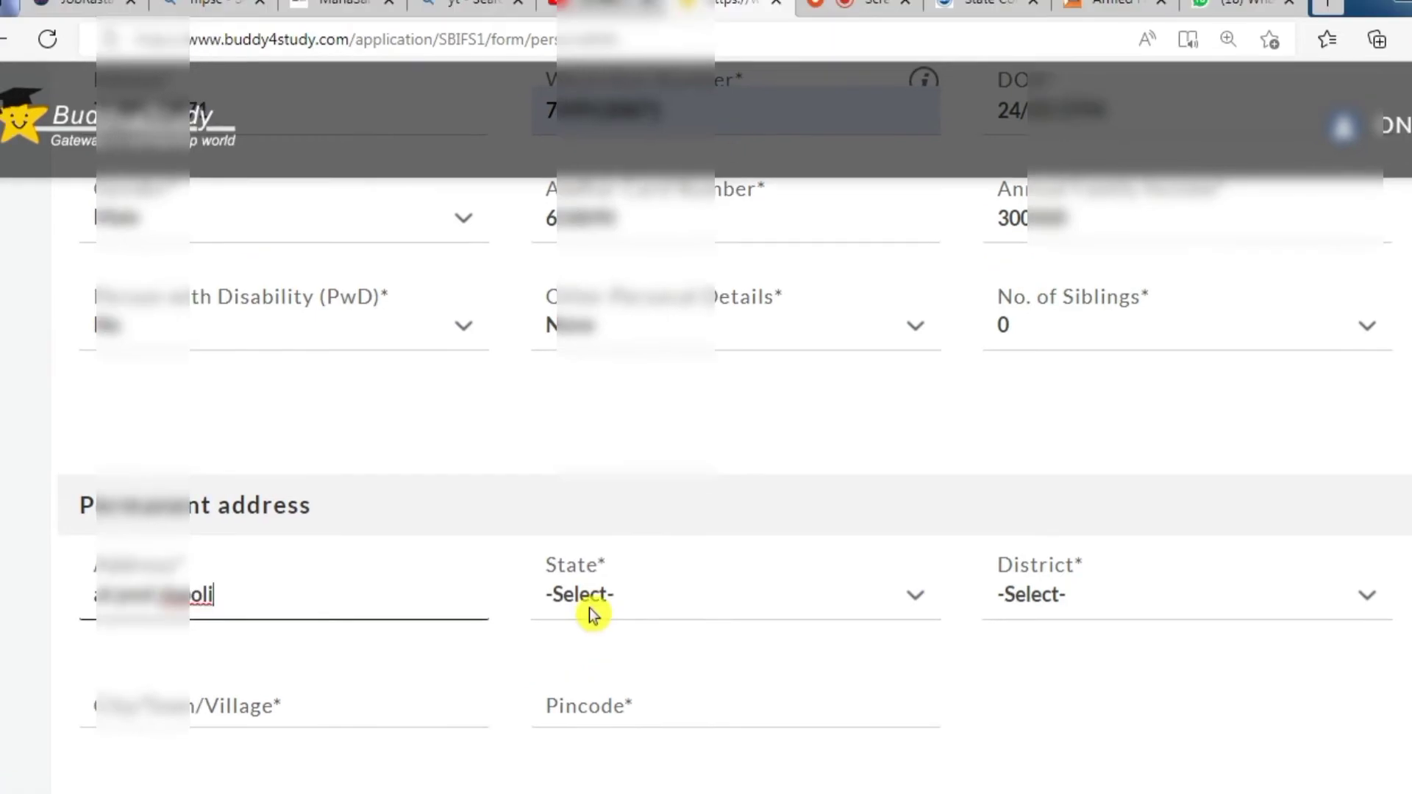
left_click(569, 577)
key("m")
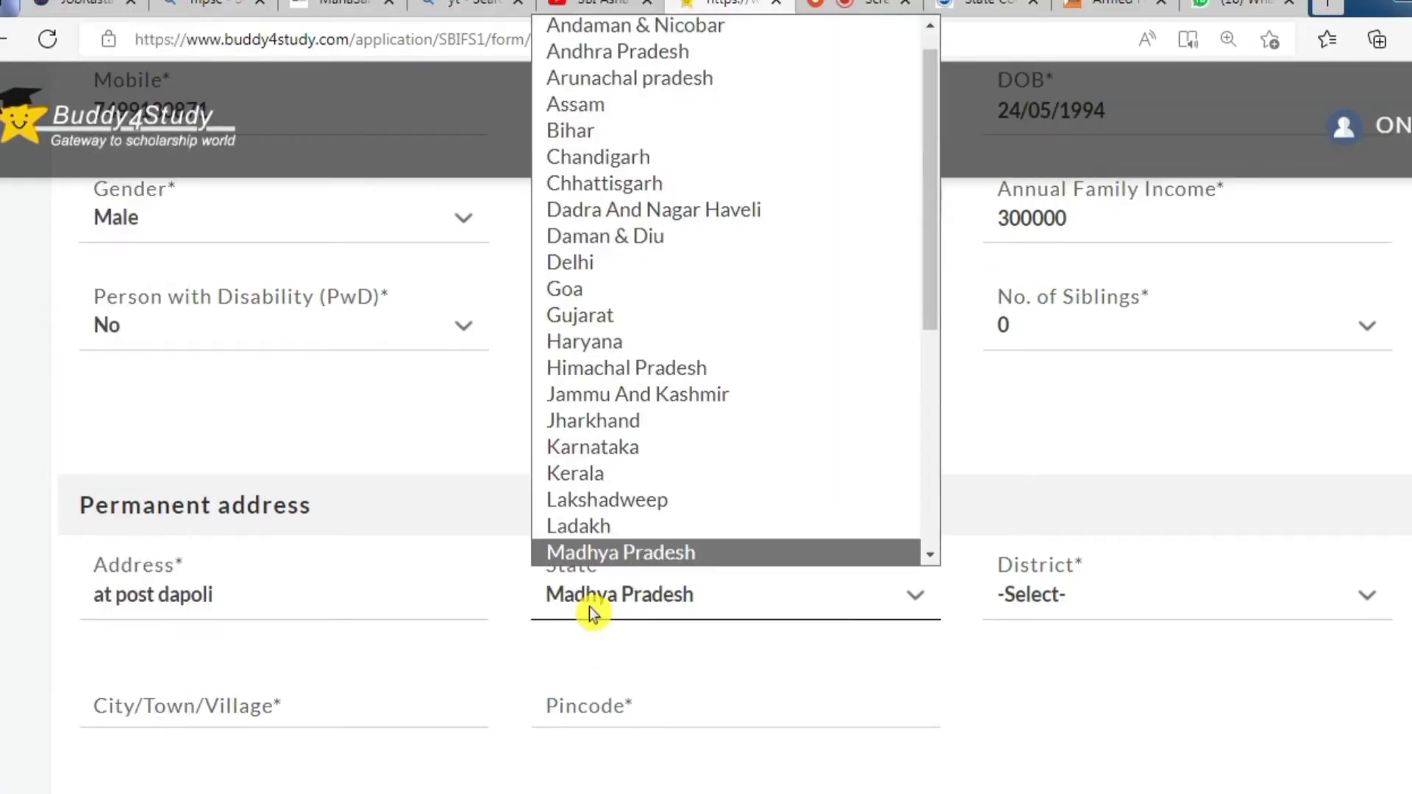
key("m")
left_click(627, 554)
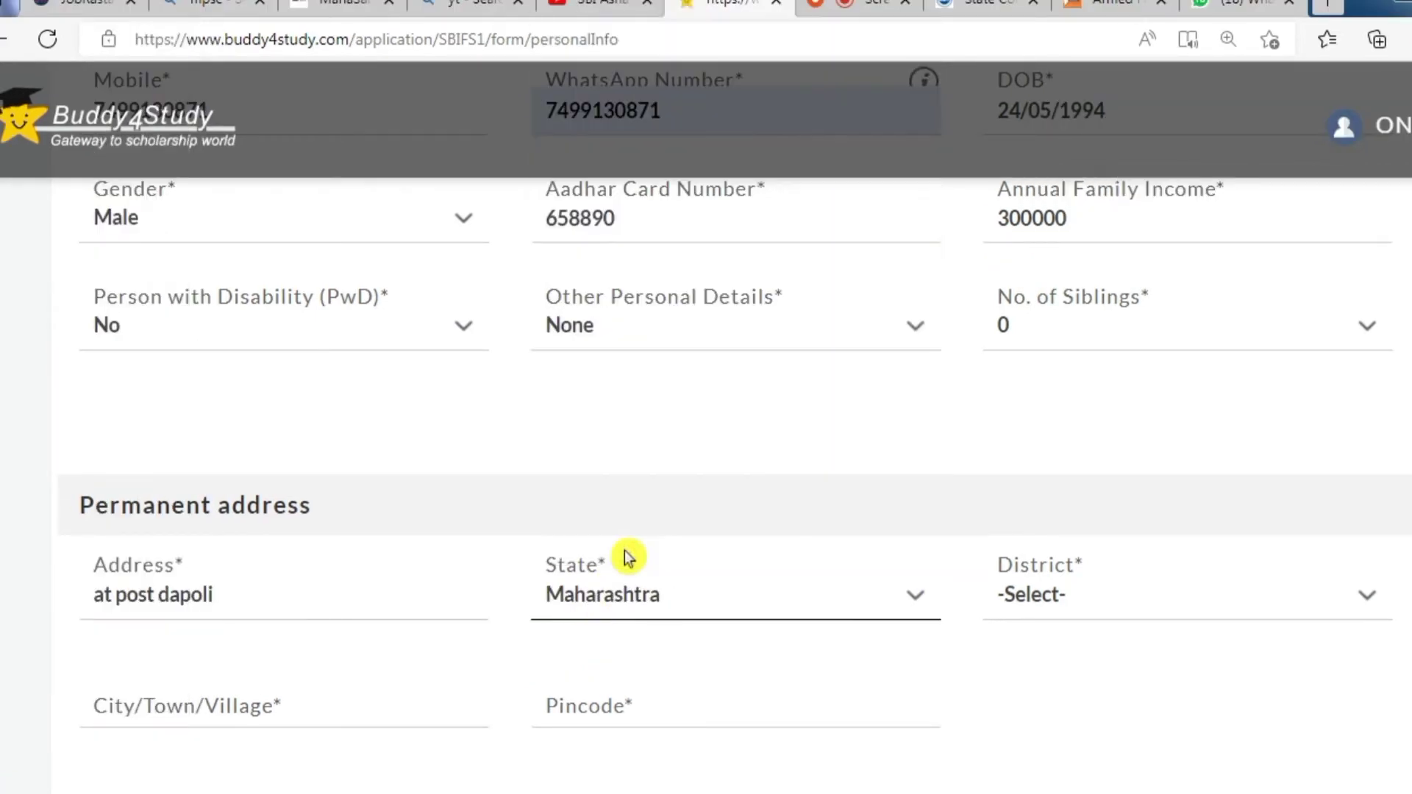
left_click(1060, 596)
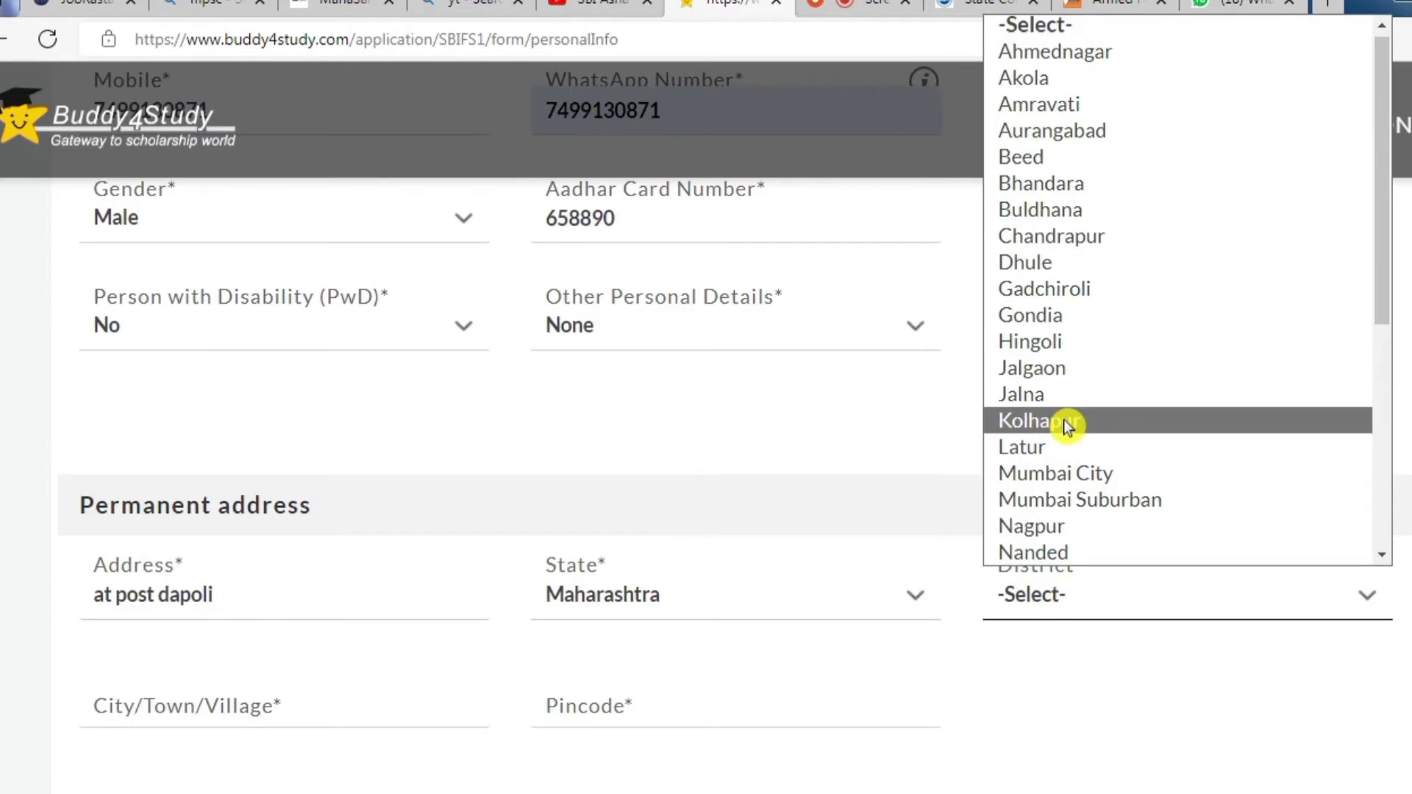
key("r")
key("r")
left_click(1077, 550)
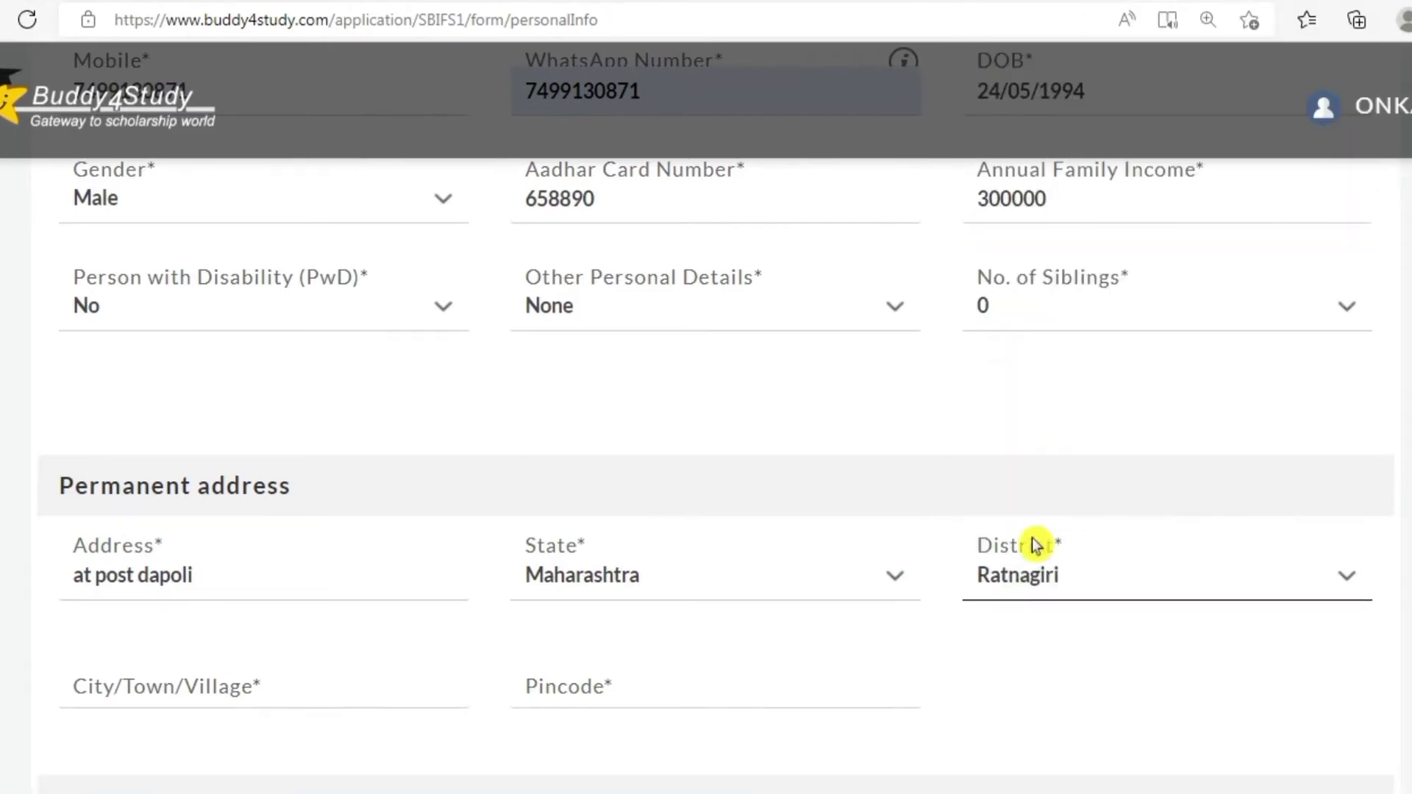
Enter the city and pincode, then mark the correspondence address same as permanent
scroll(533, 653, "down", 2)
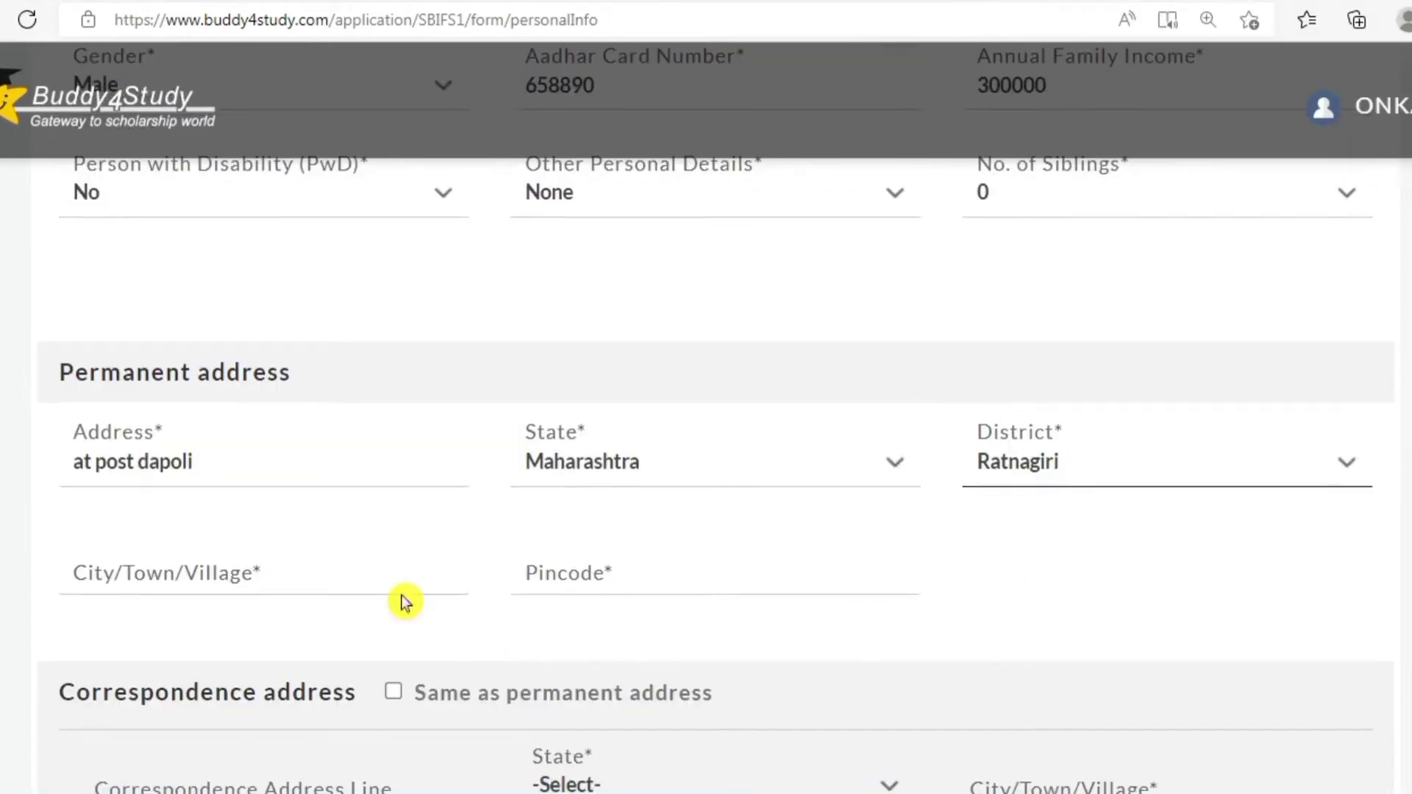
left_click(315, 574)
type("dapoli")
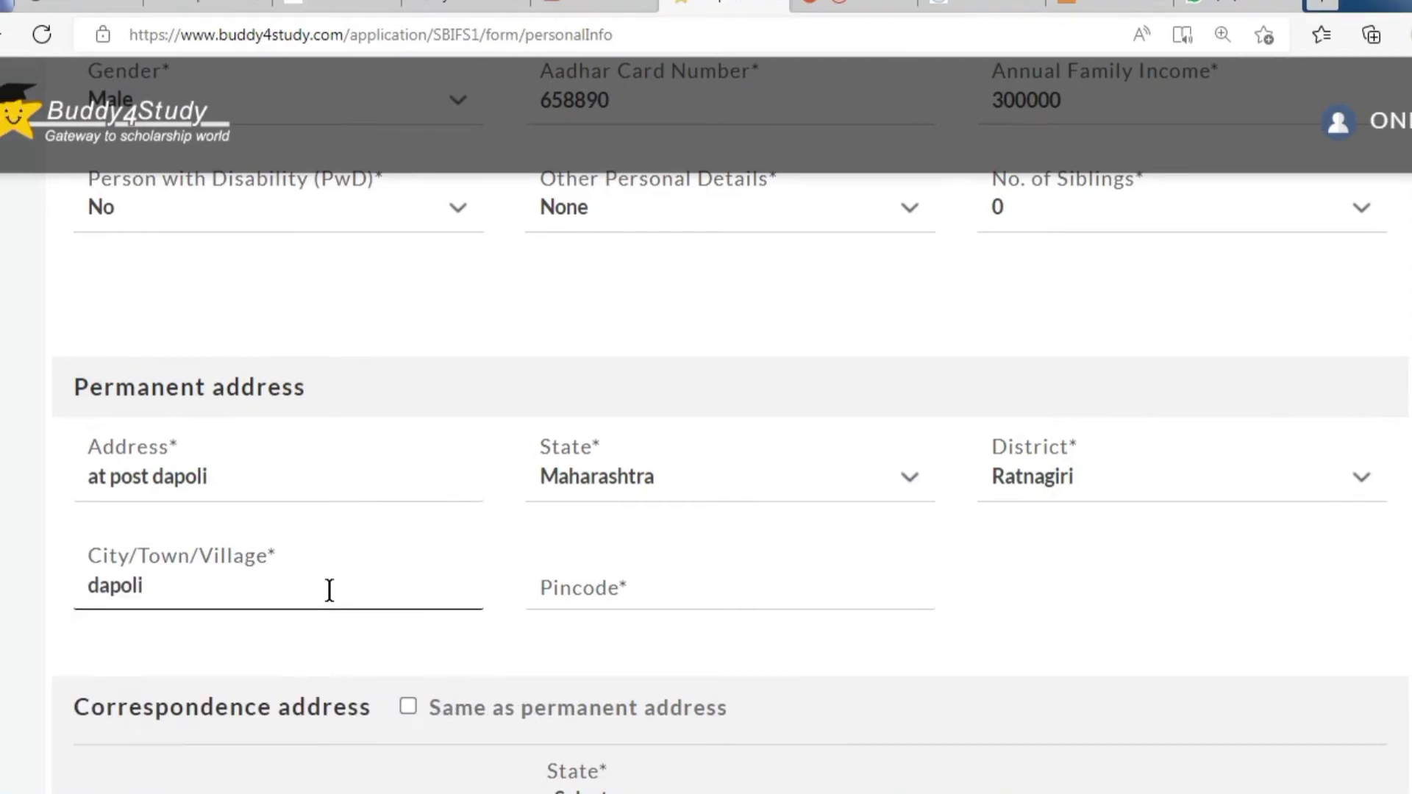
left_click(550, 589)
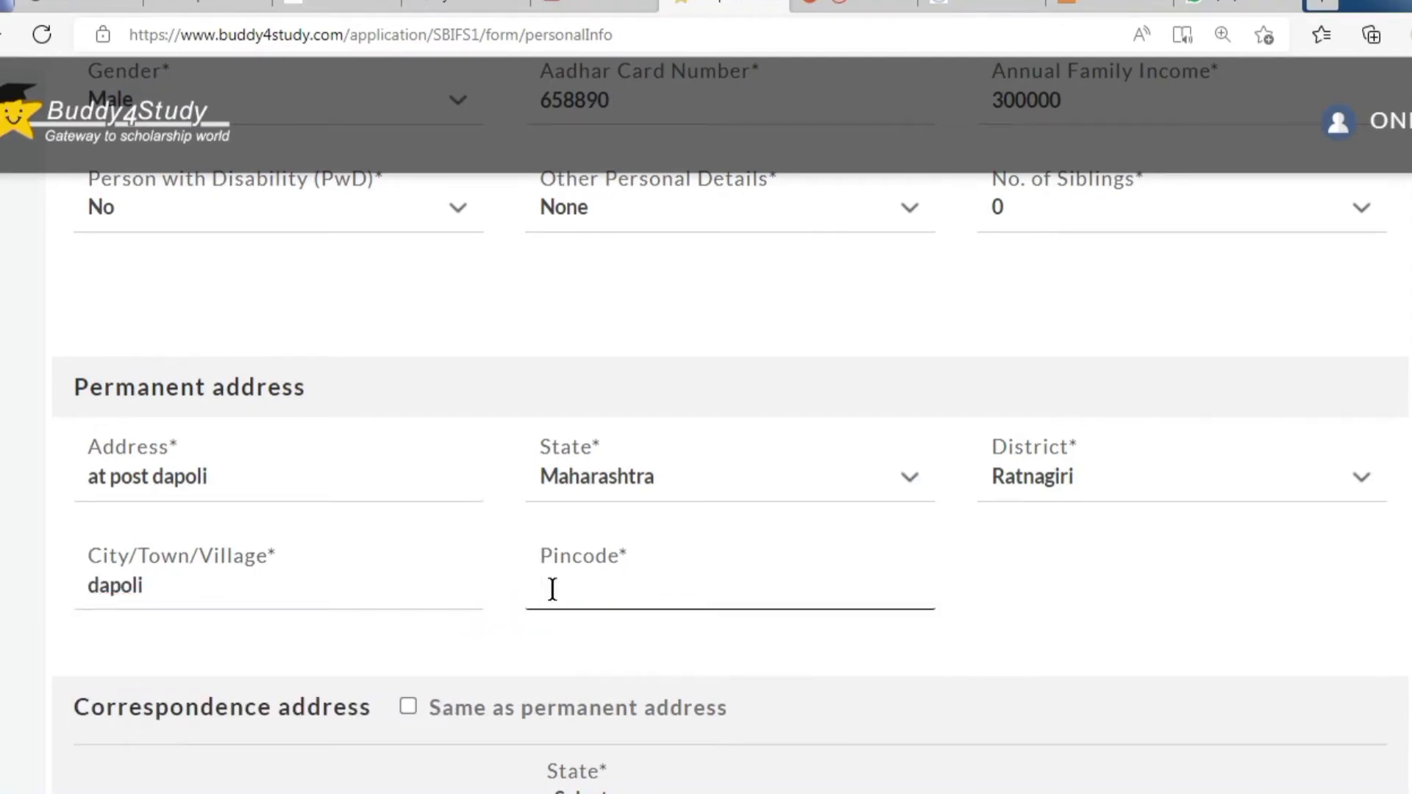
type("4")
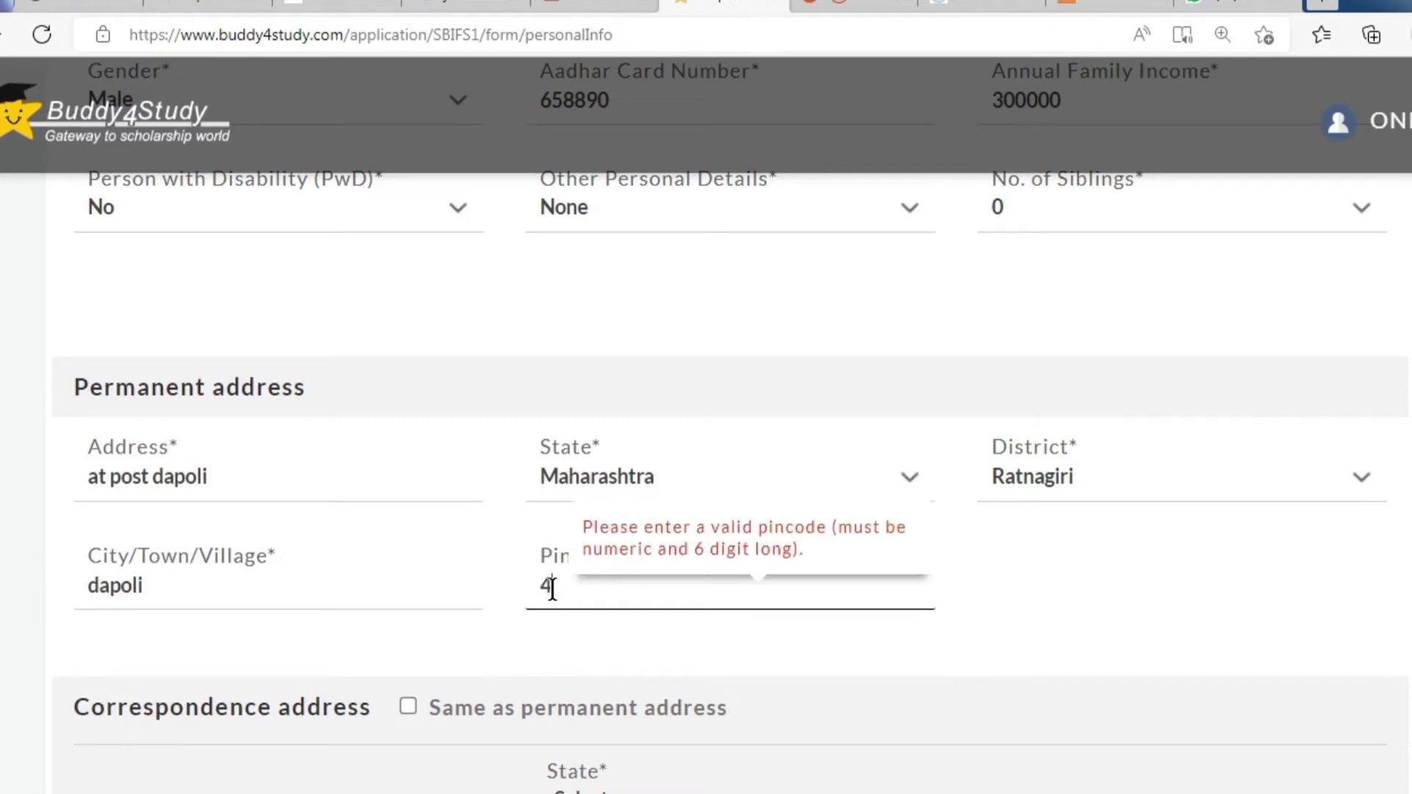
type("15709")
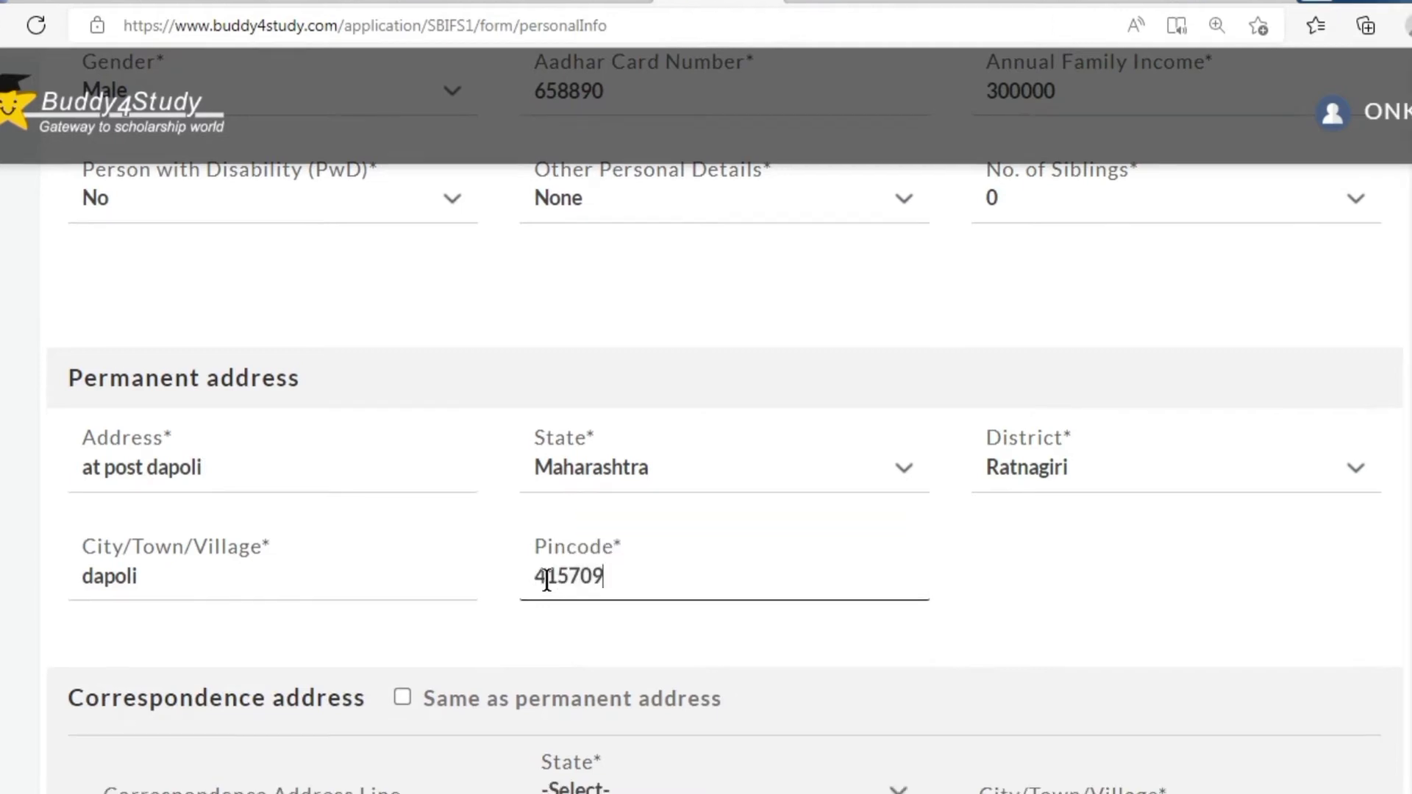
scroll(547, 578, "down", 3)
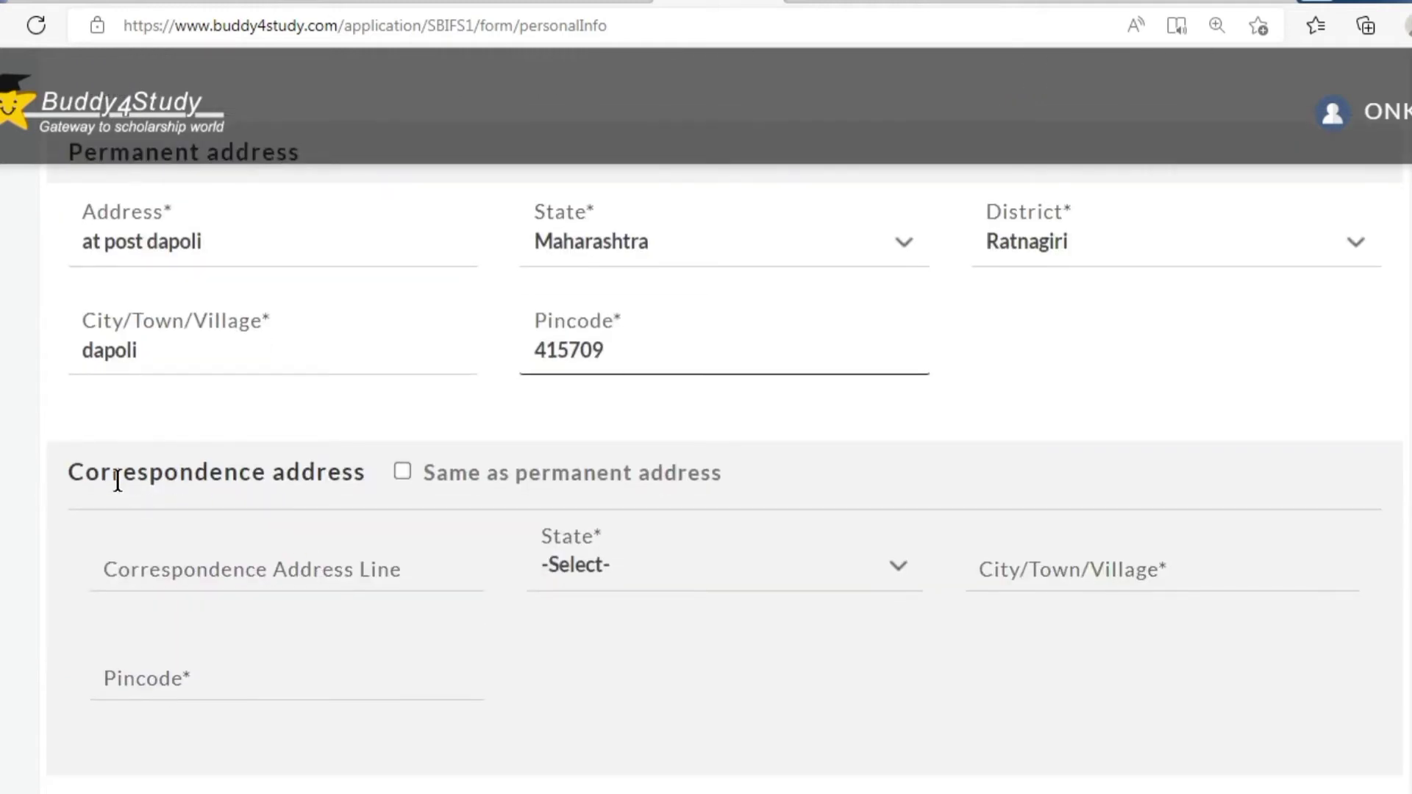
left_click_drag(81, 470, 406, 479)
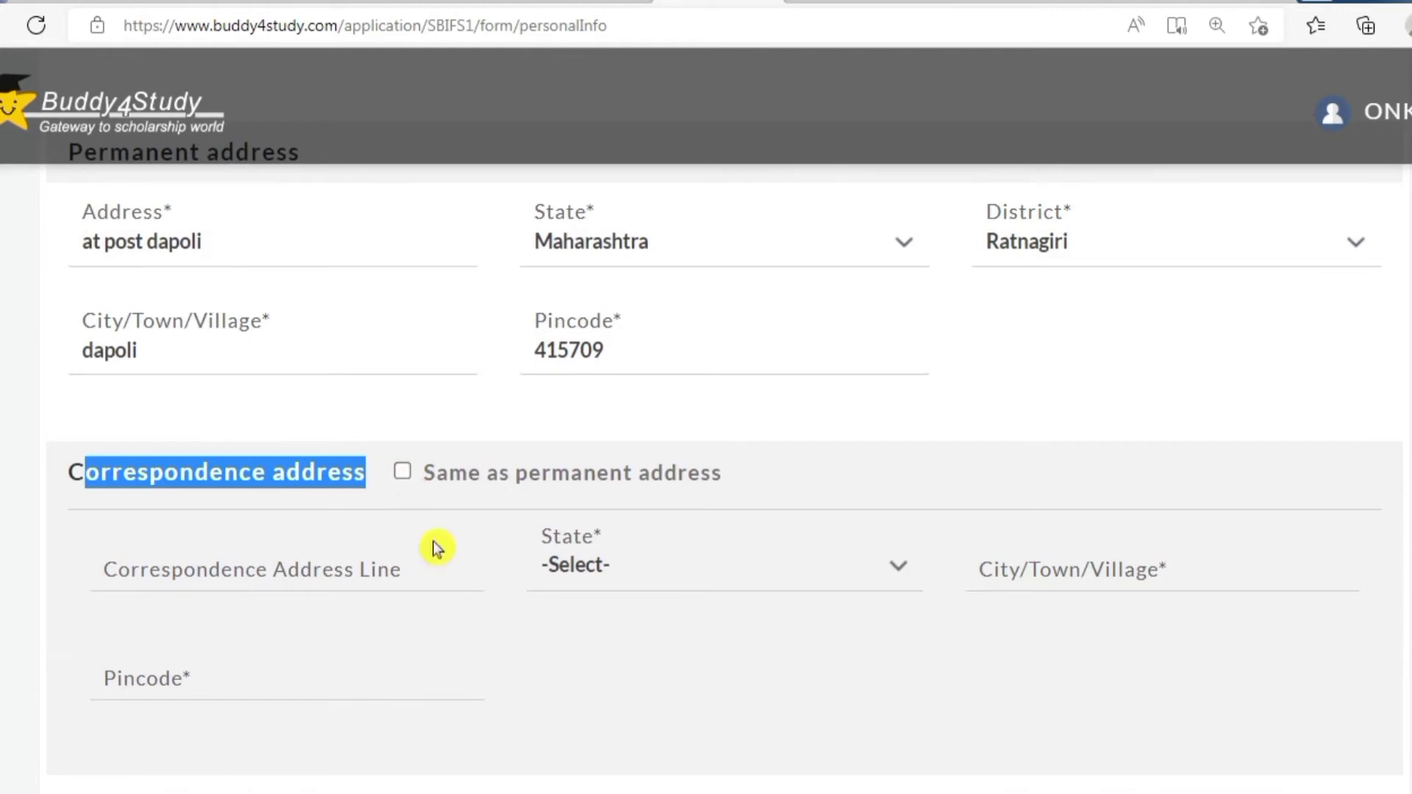
left_click(401, 471)
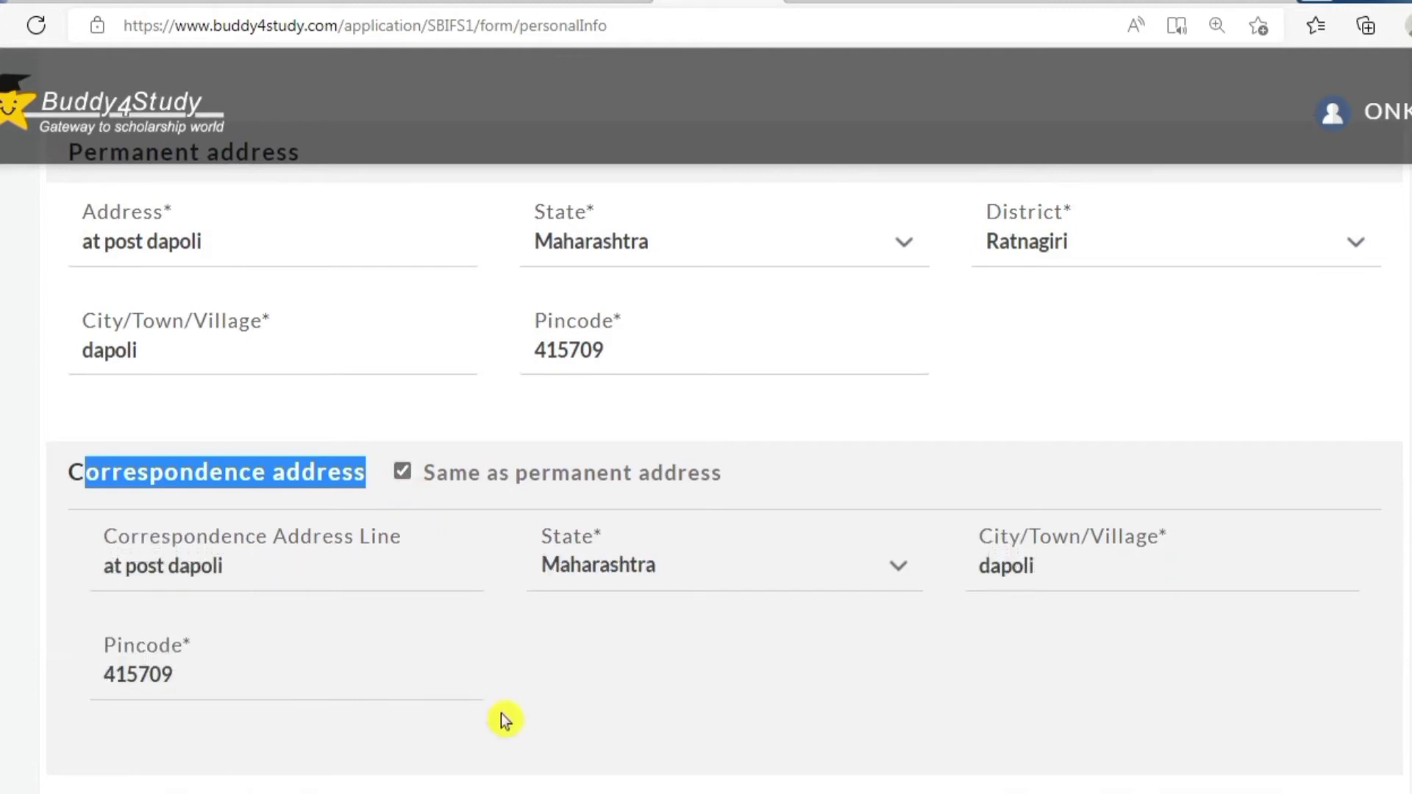
scroll(501, 712, "down", 4)
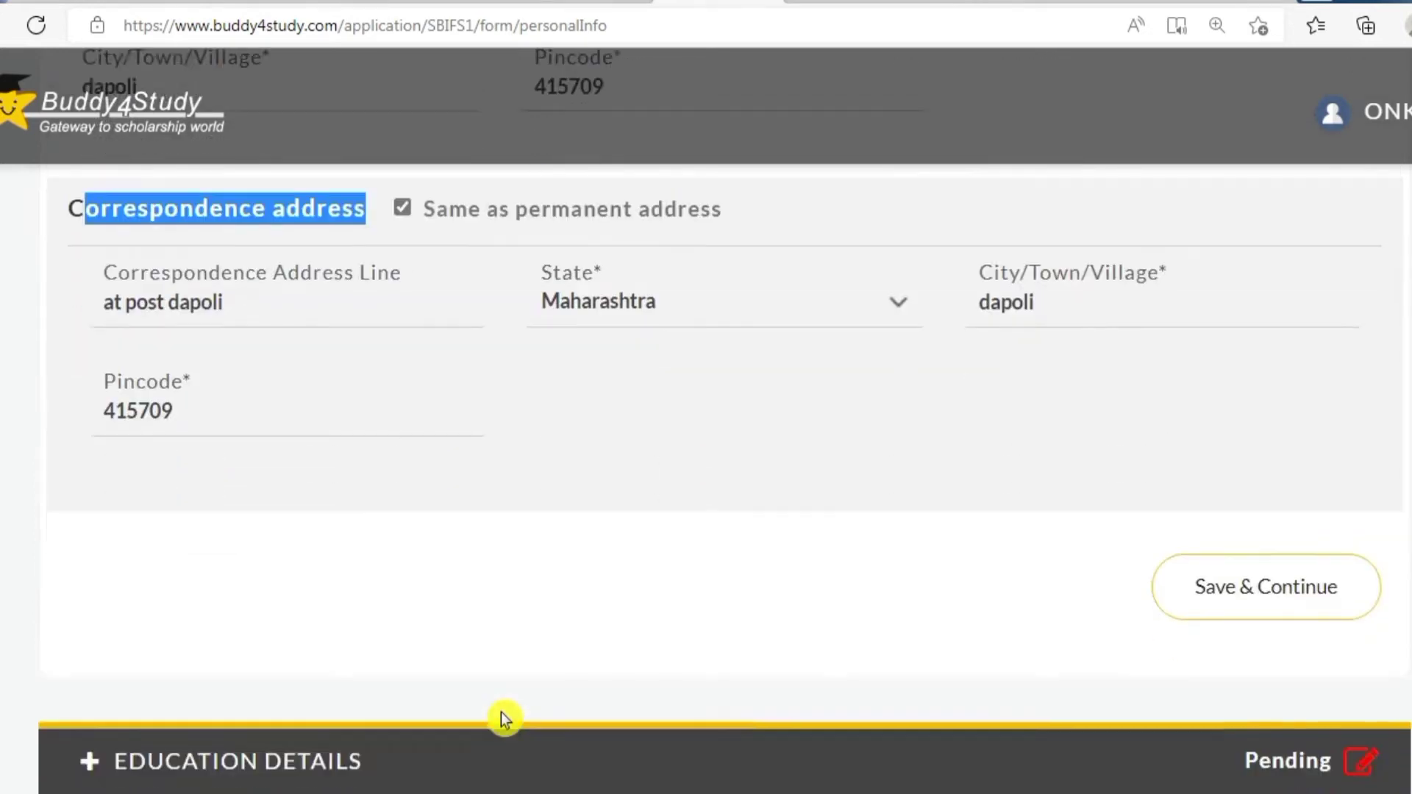
scroll(501, 712, "down", 3)
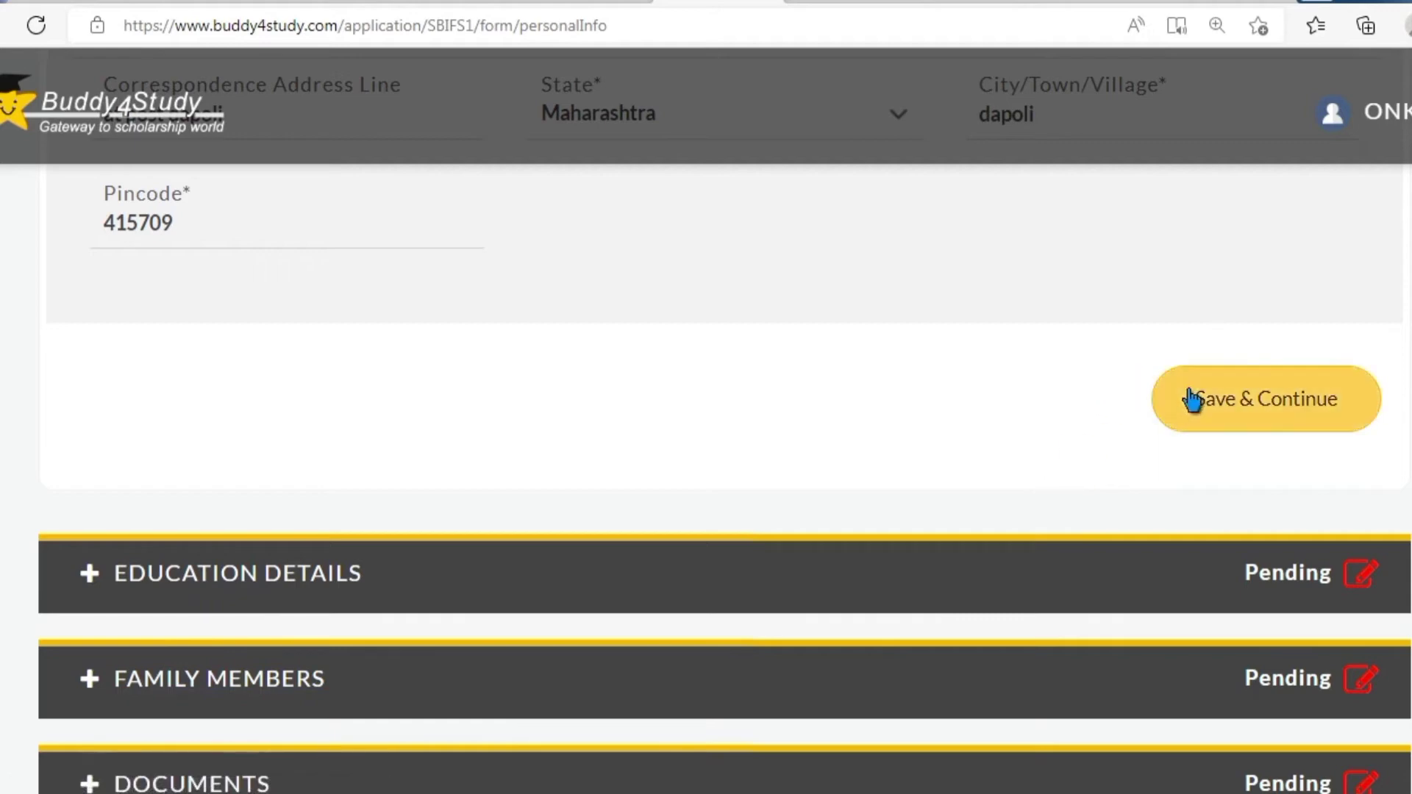
Save the personal details and expand the Class 8 section under Education Details
left_click(1249, 411)
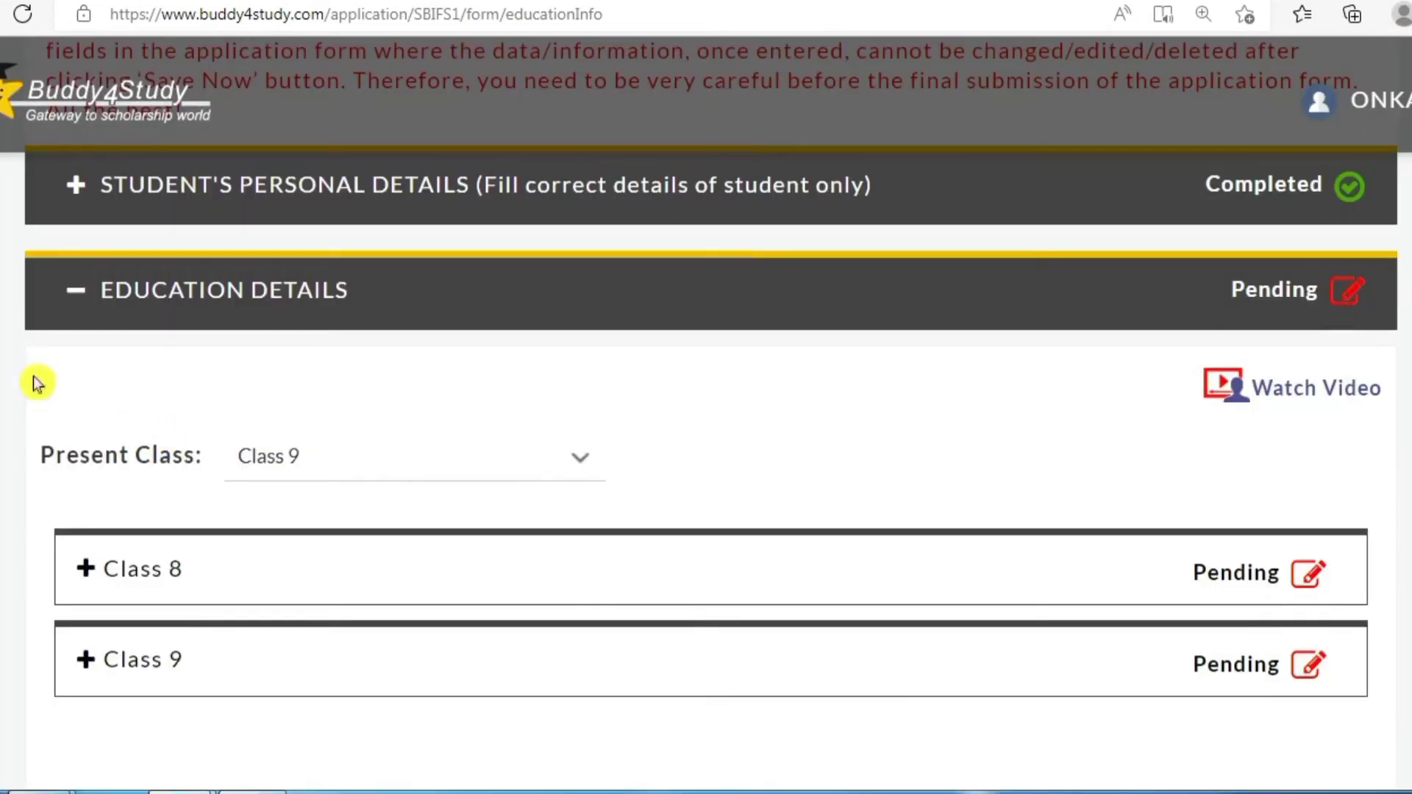
scroll(206, 446, "up", 2)
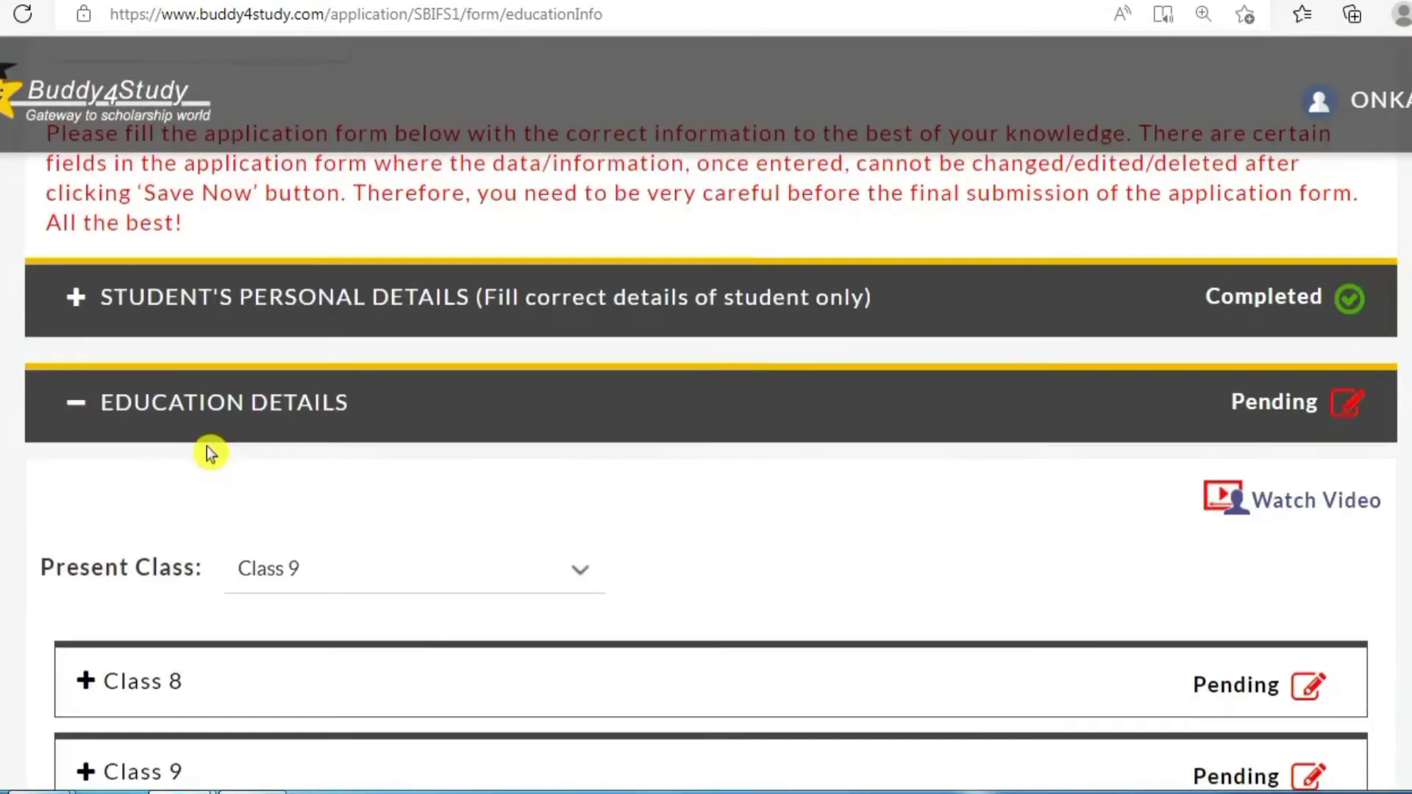
scroll(206, 471, "up", 4)
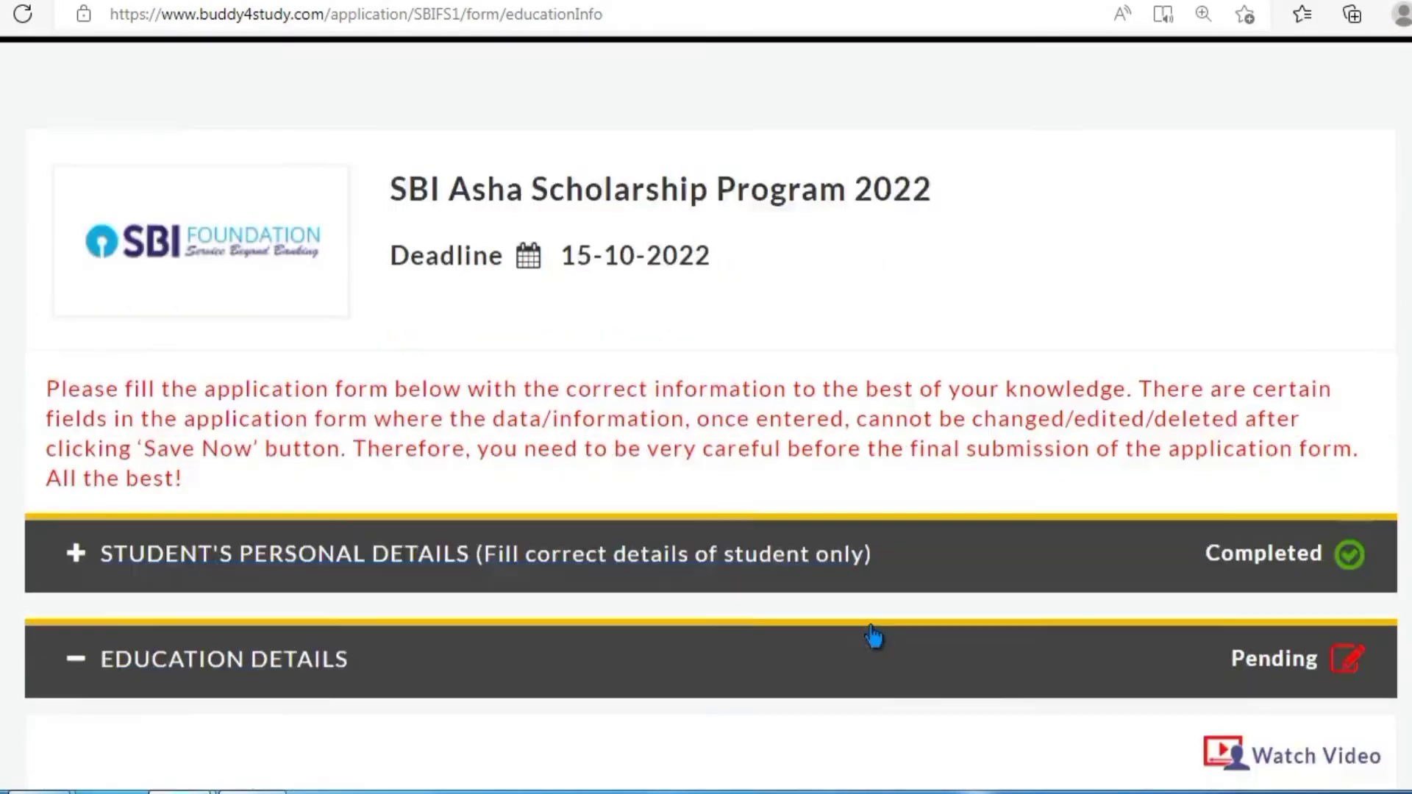
scroll(876, 638, "down", 3)
scroll(874, 637, "down", 2)
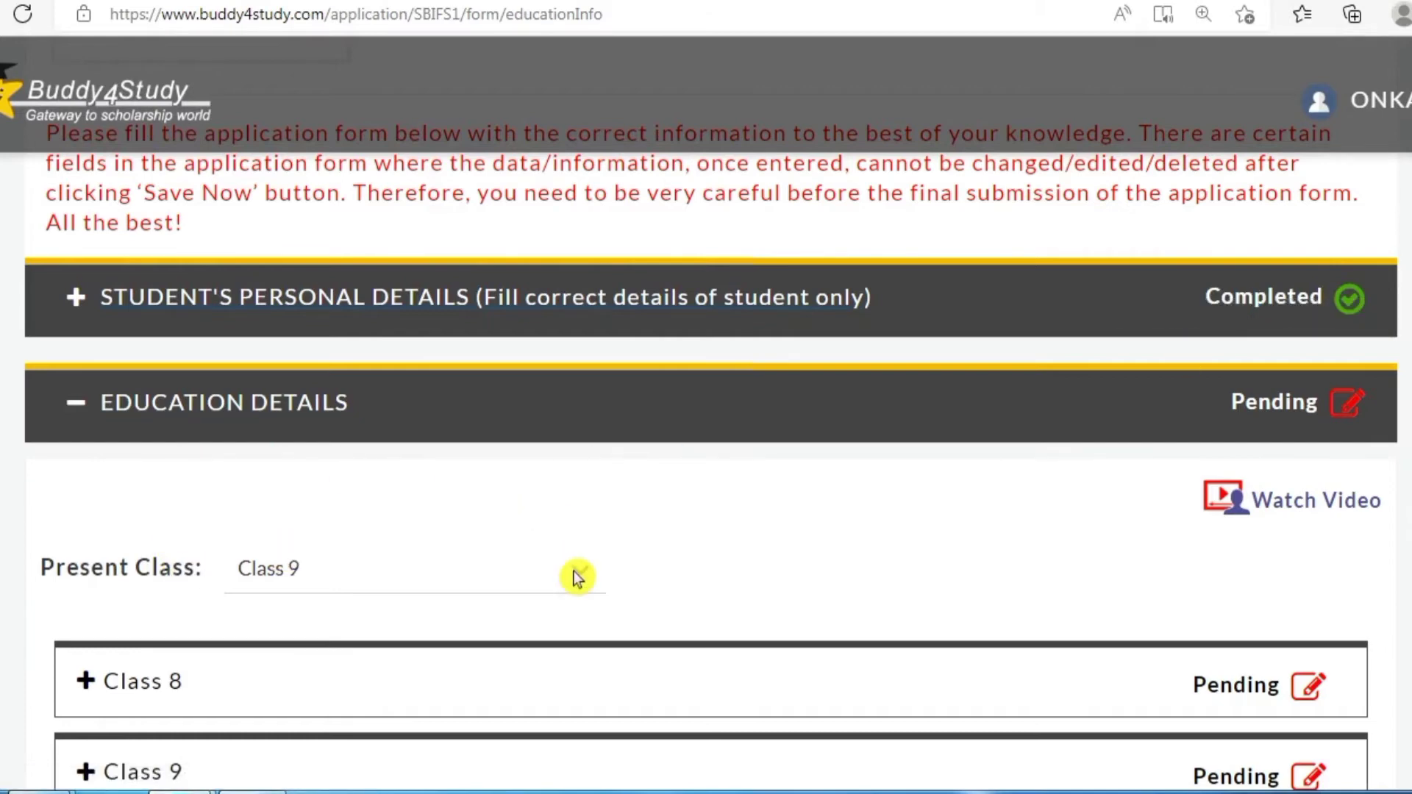
left_click(585, 683)
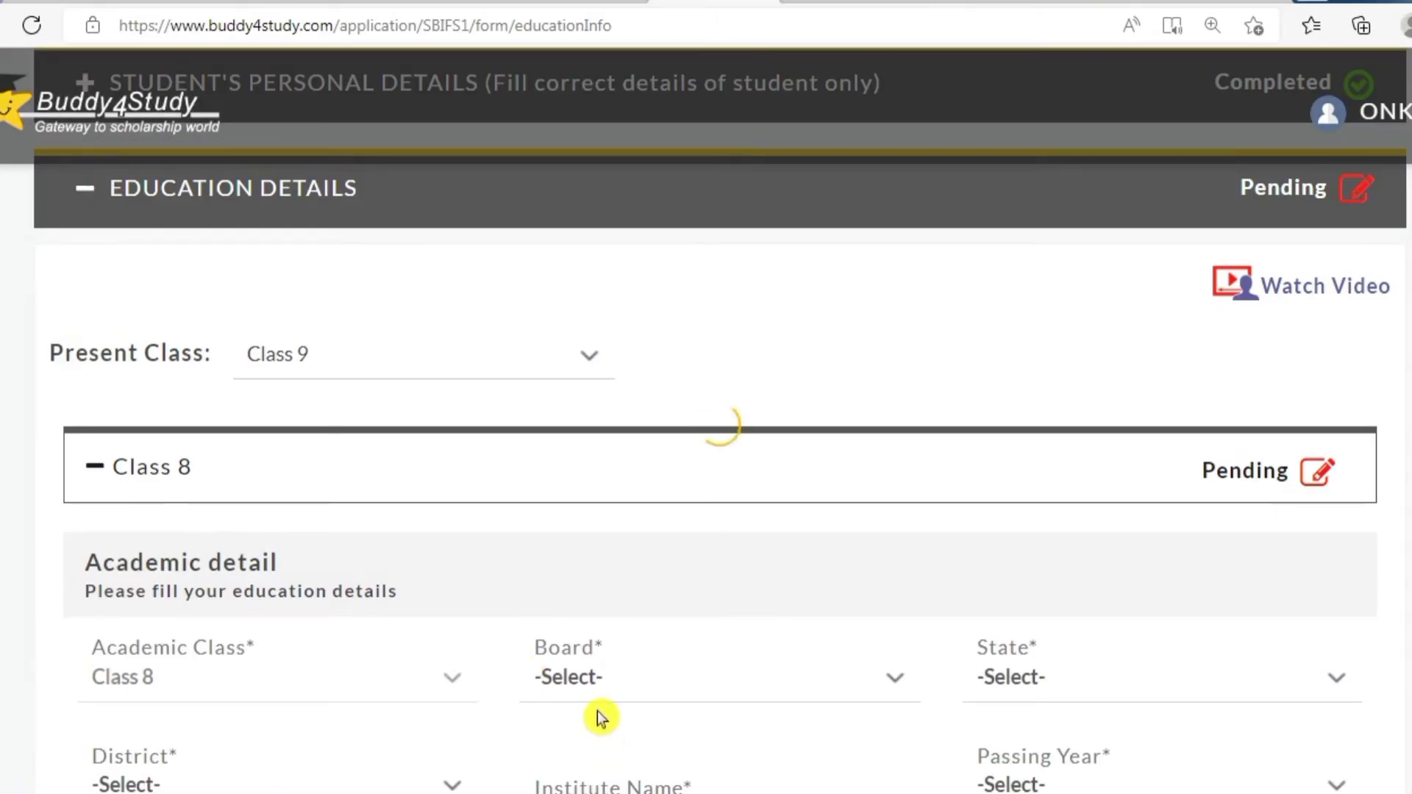
Set Class 8 board to Maharashtra Board, state Maharashtra, district Ratnagiri, institute 'dr ghole highschool'
scroll(597, 712, "down", 3)
left_click(589, 451)
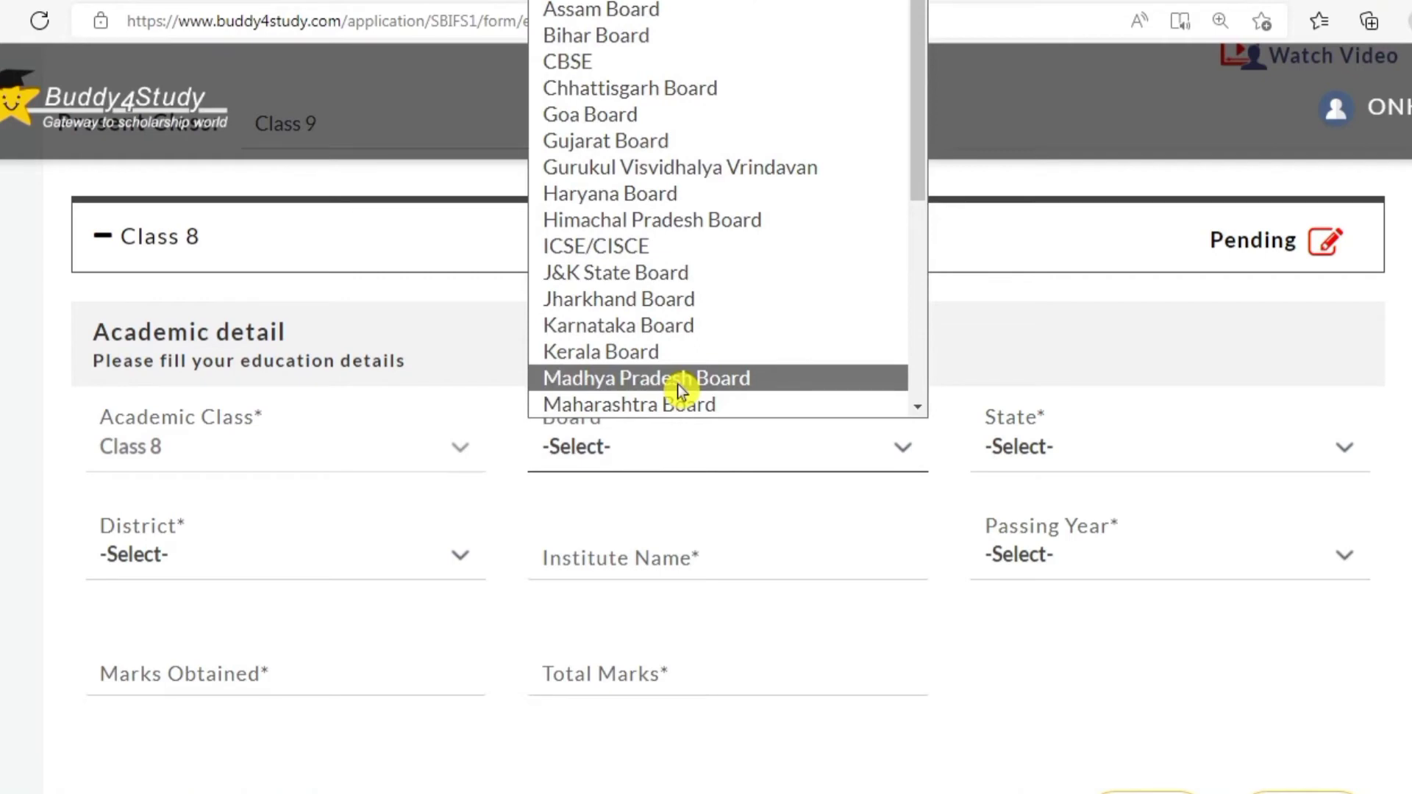
key("Down")
key("Down")
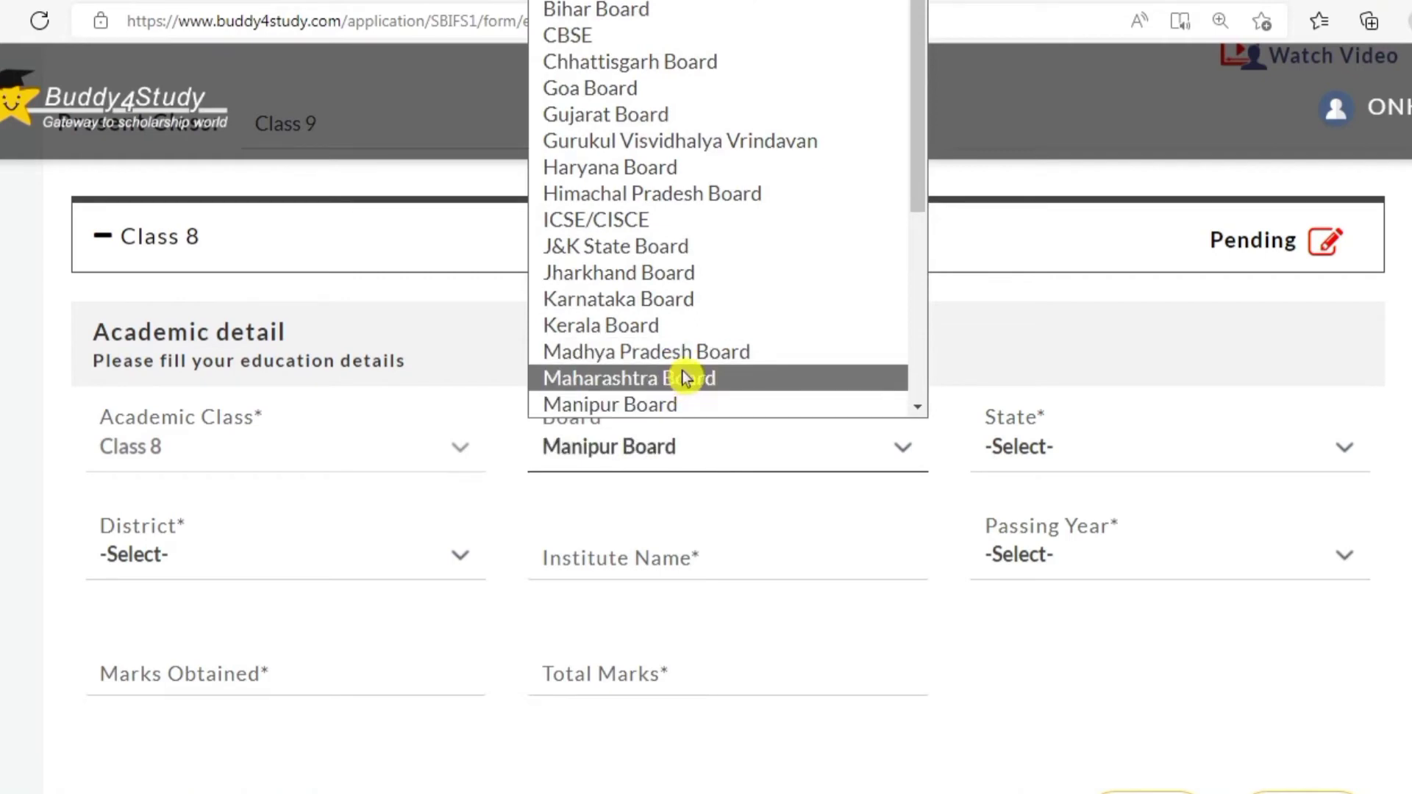
left_click(704, 379)
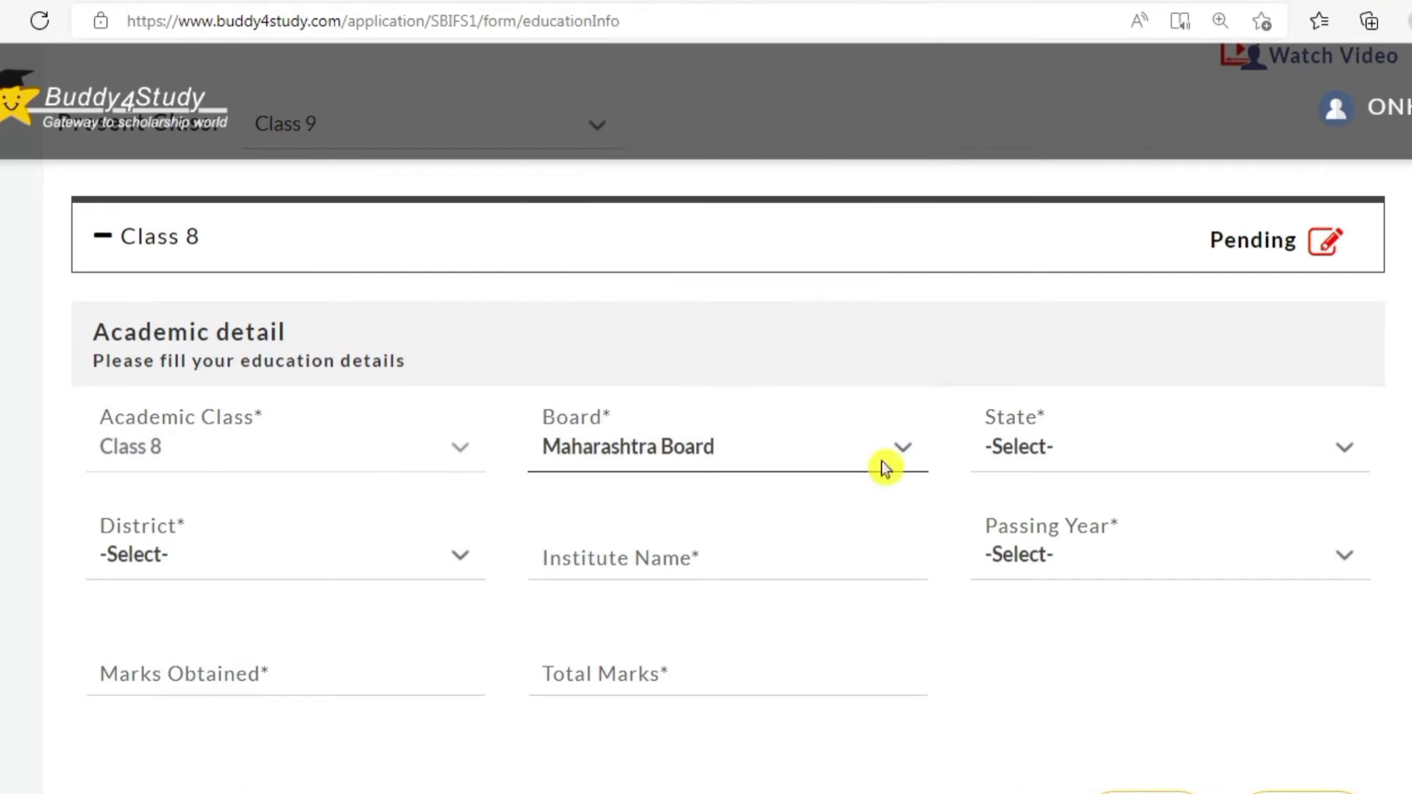
left_click(1044, 461)
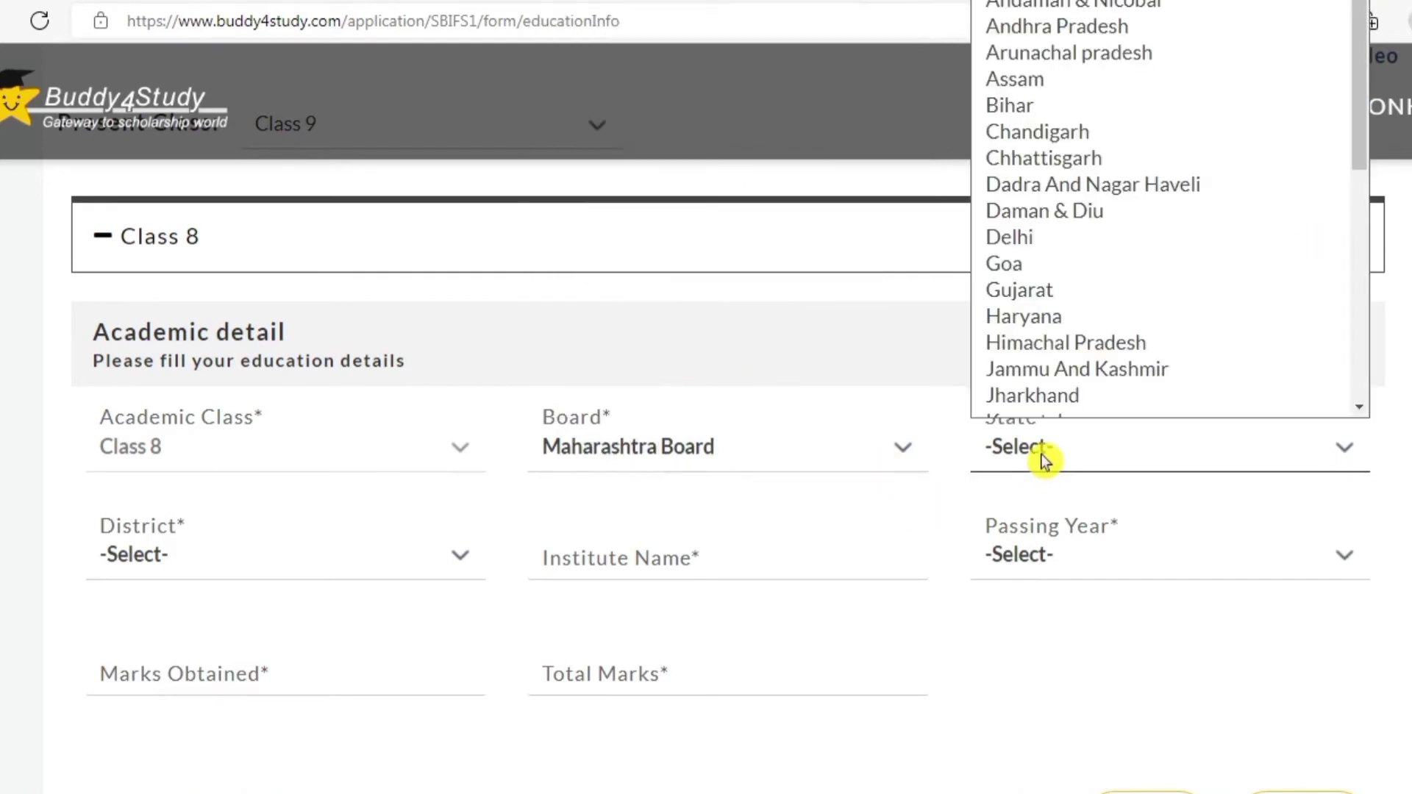
key("m")
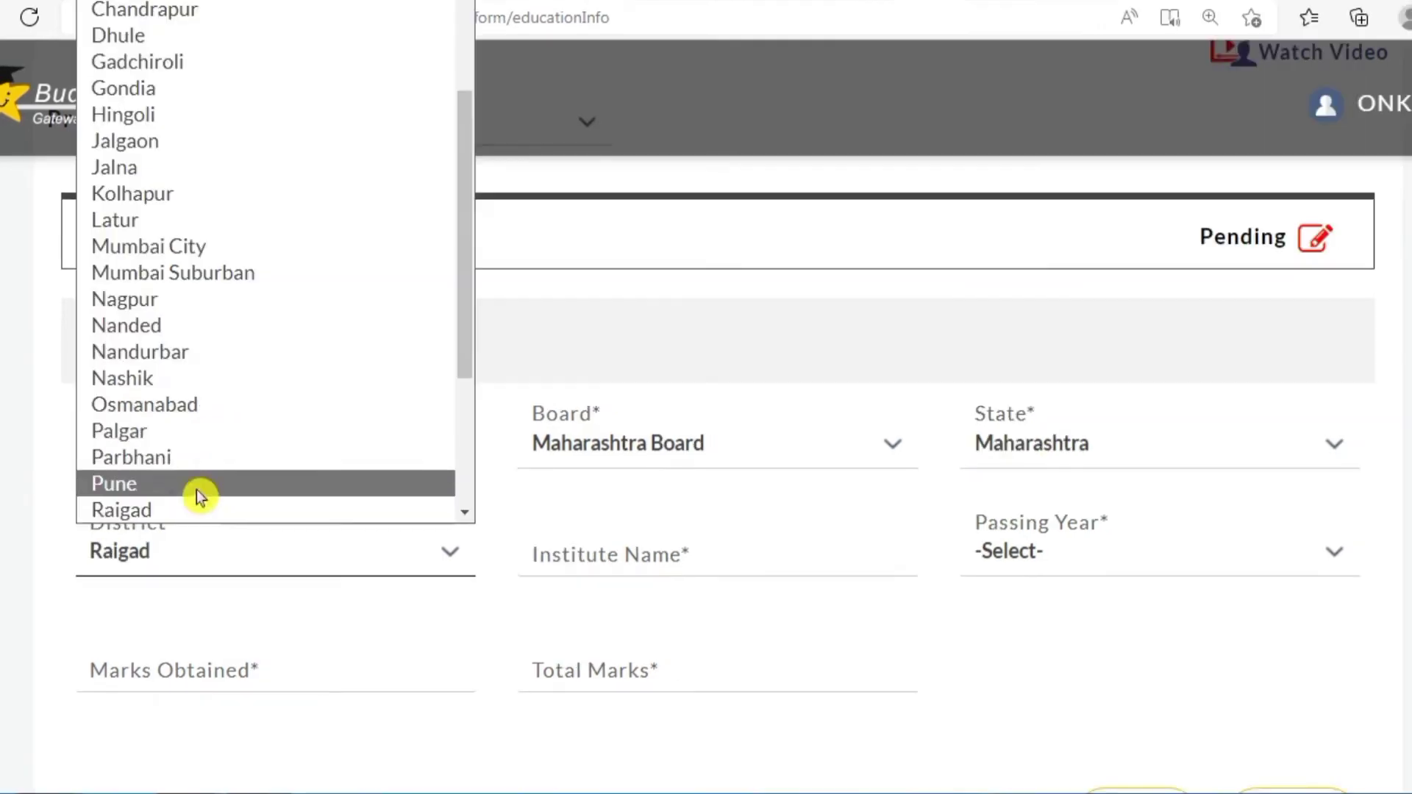
key("Down")
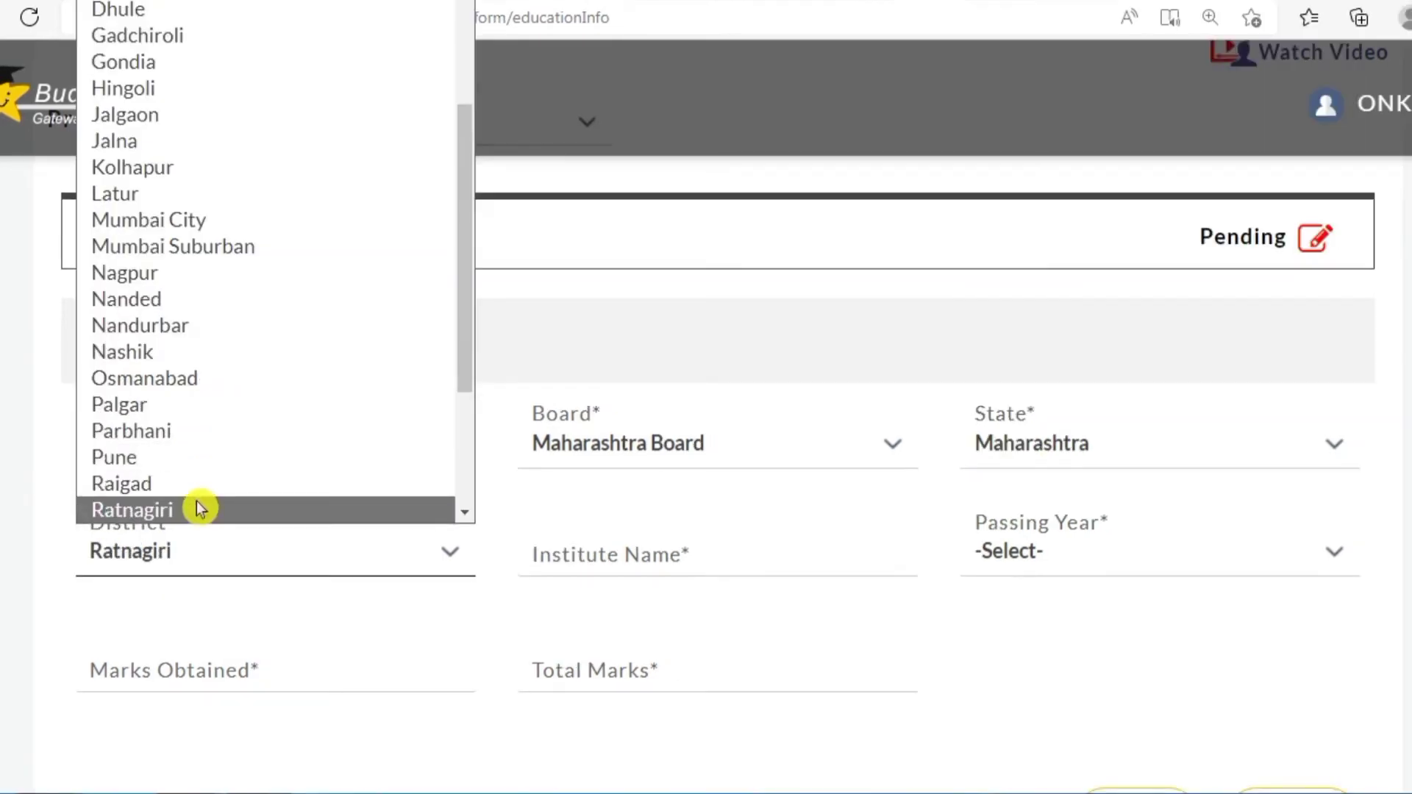
left_click(196, 509)
left_click(698, 553)
type("dr")
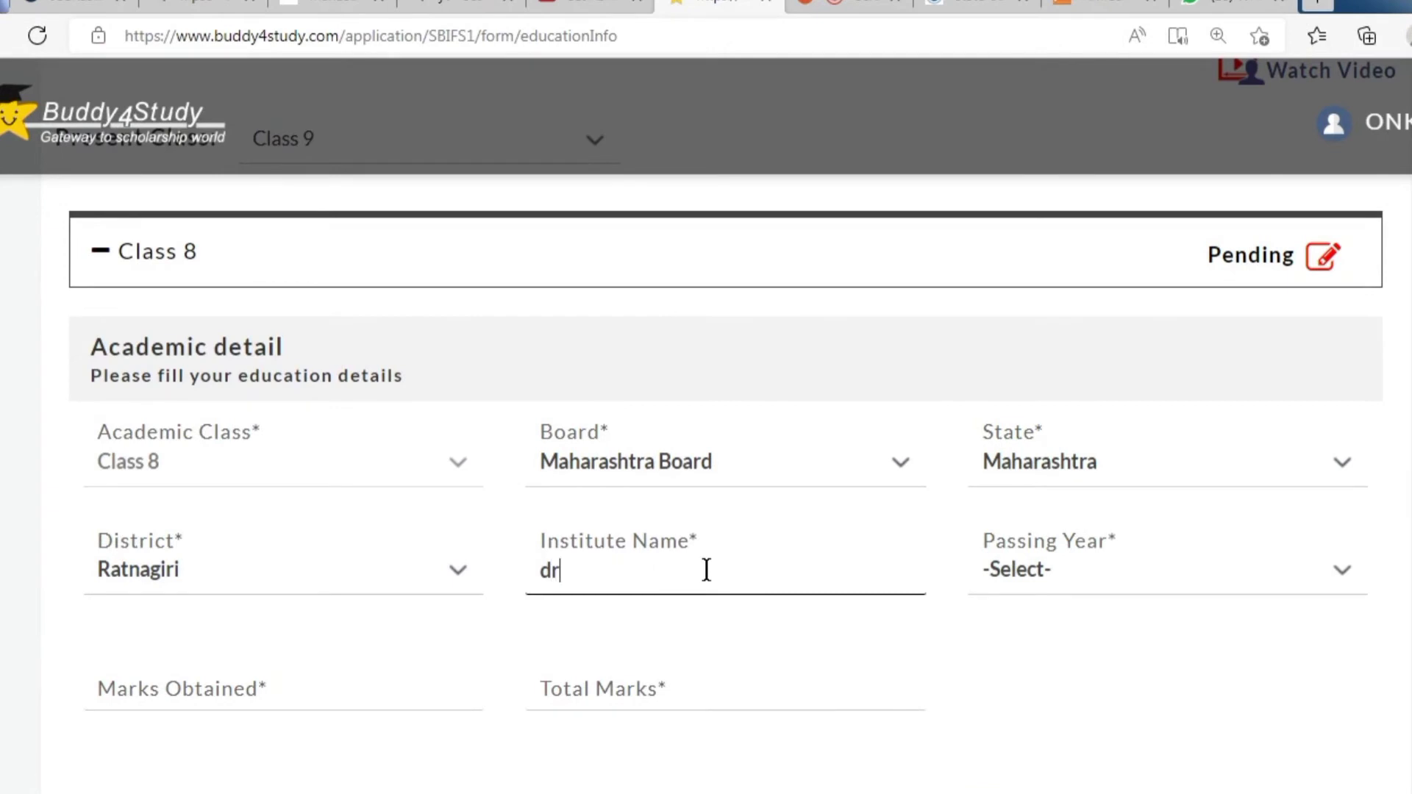
type(" ghole highschool")
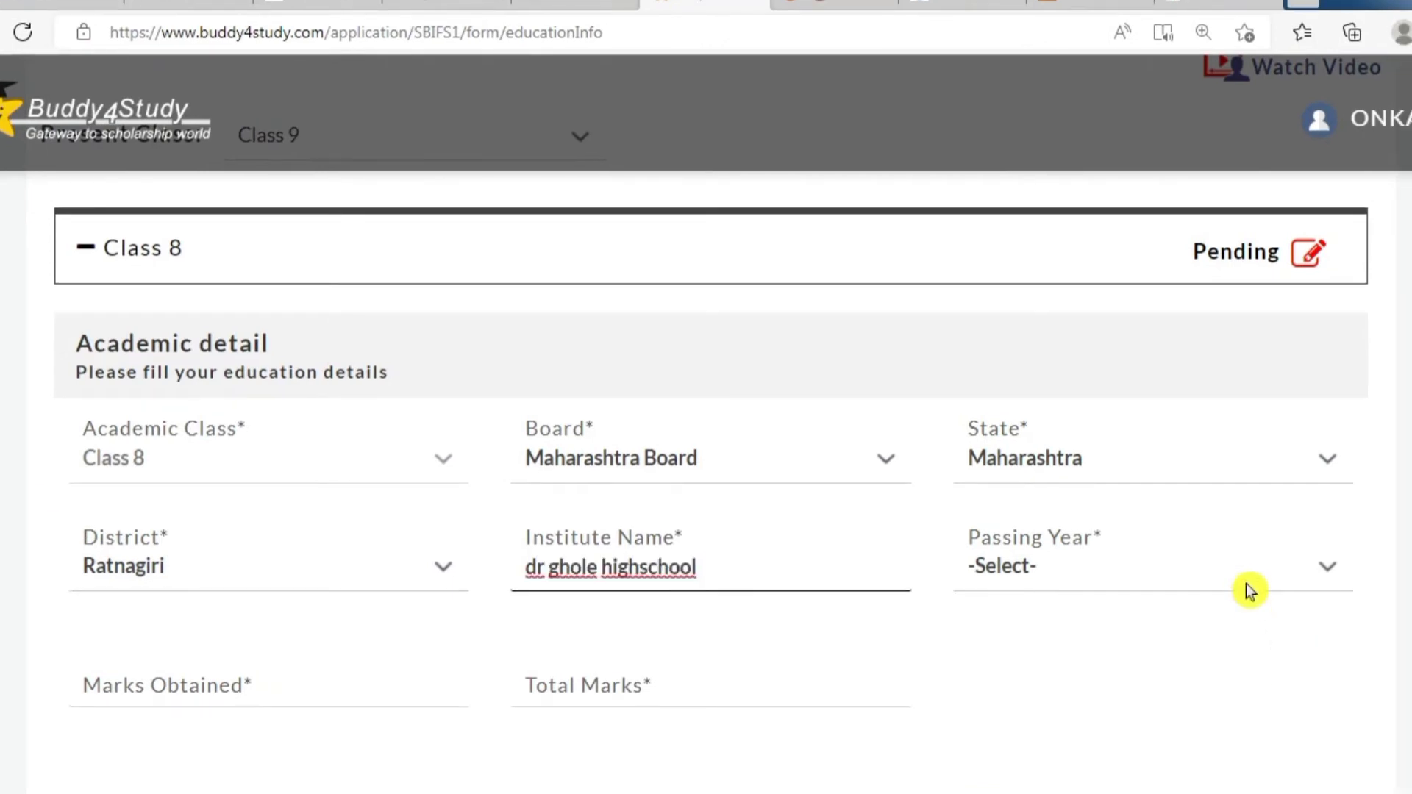
Enter passing year 2021 and marks 500 out of 600 (83.3%), then save
left_click(1247, 585)
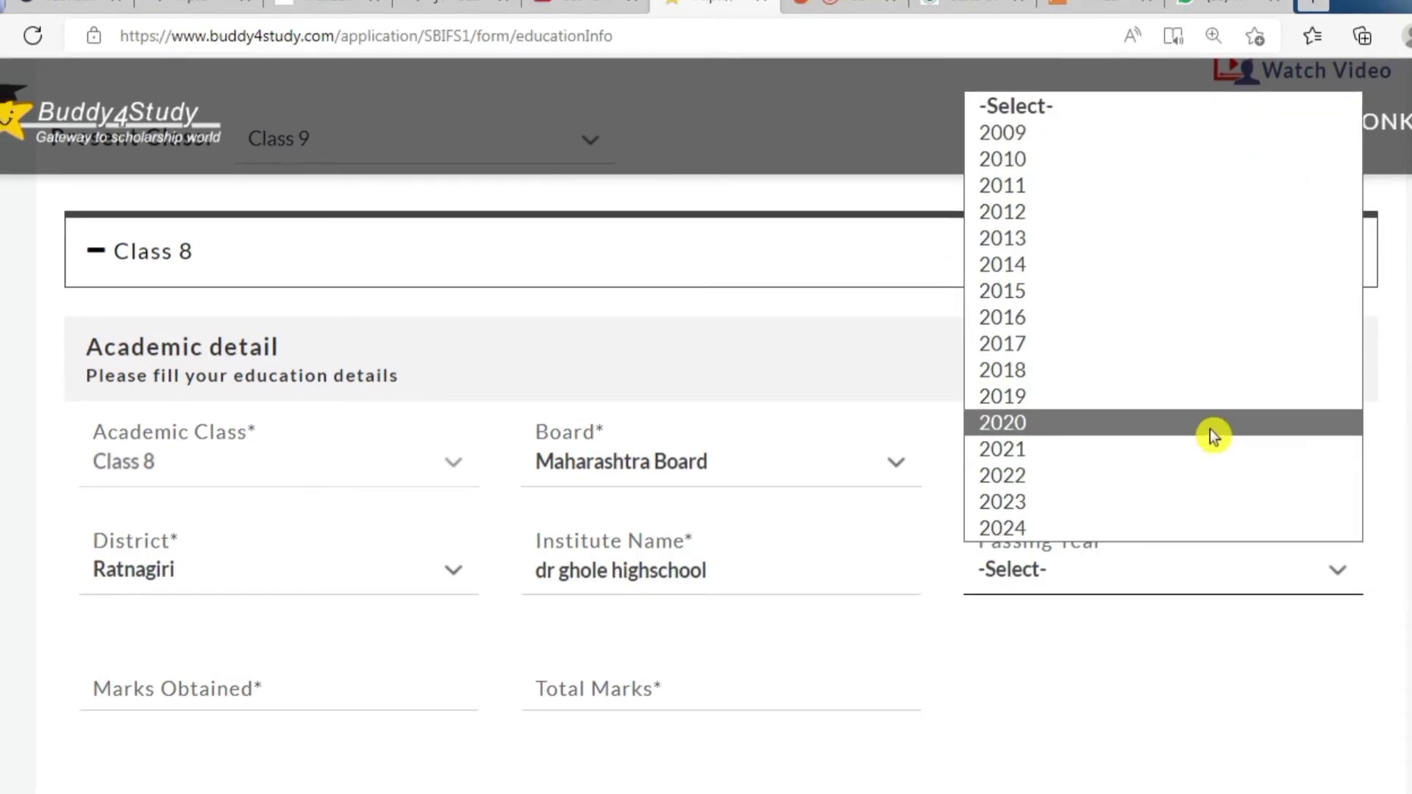
left_click(1210, 449)
left_click(279, 686)
type("5")
type("00")
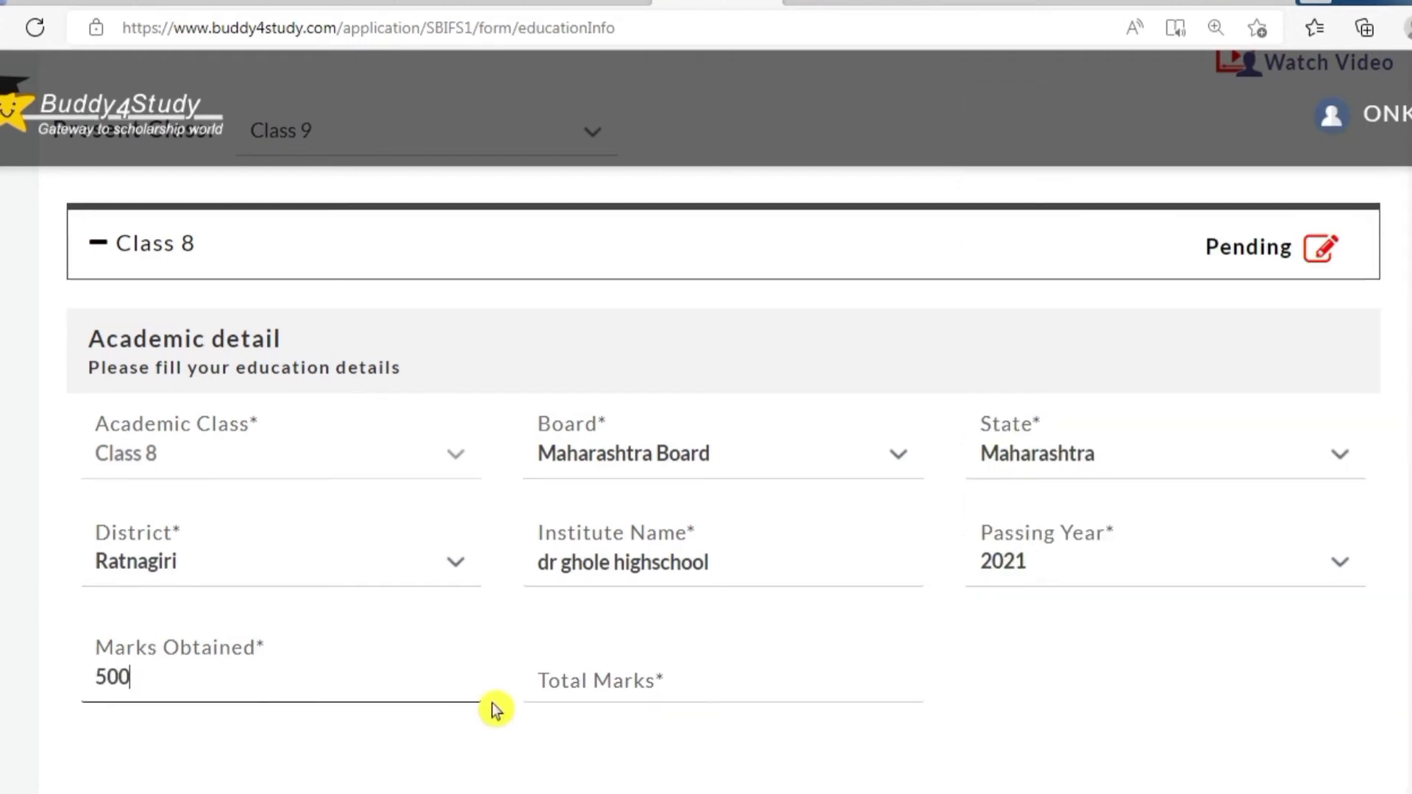
left_click(608, 668)
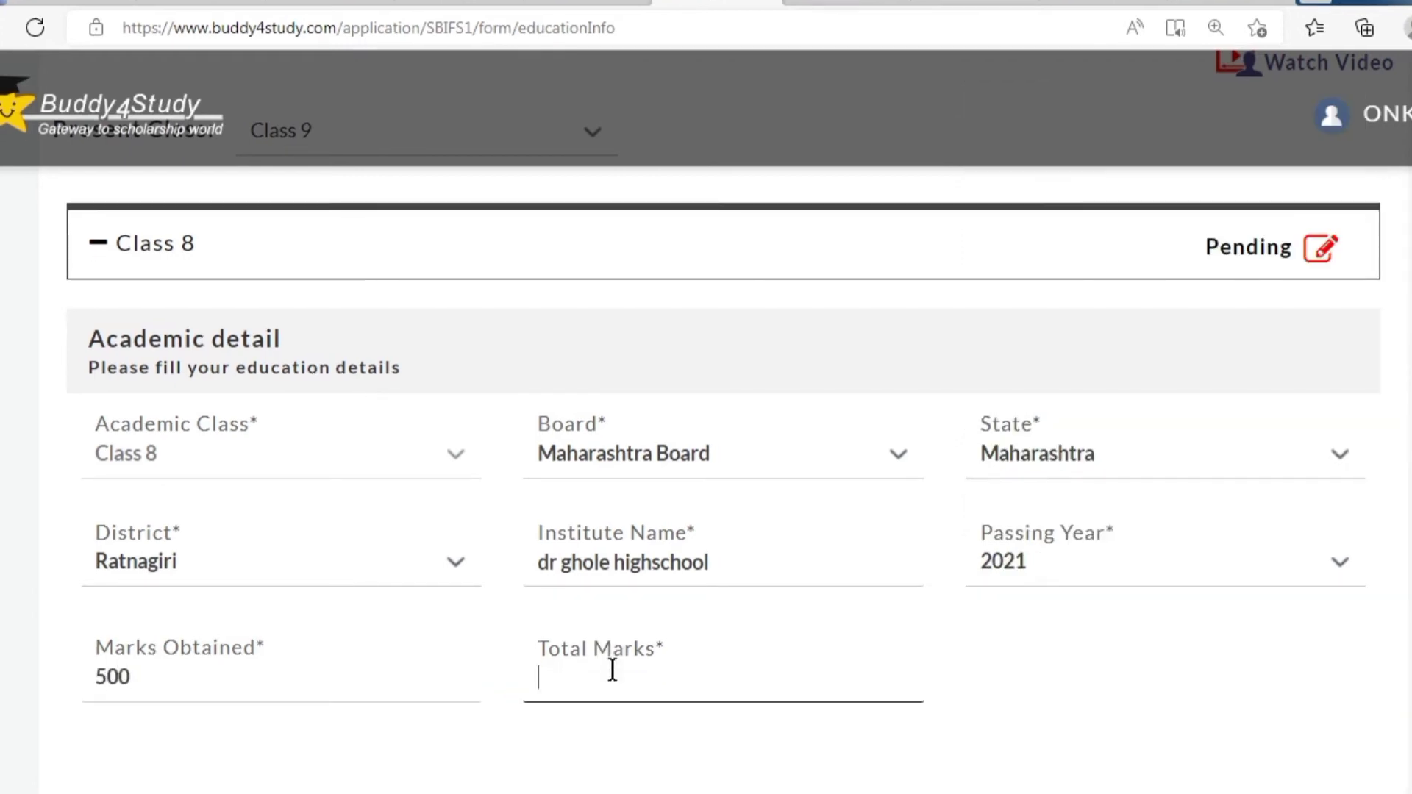
type("600")
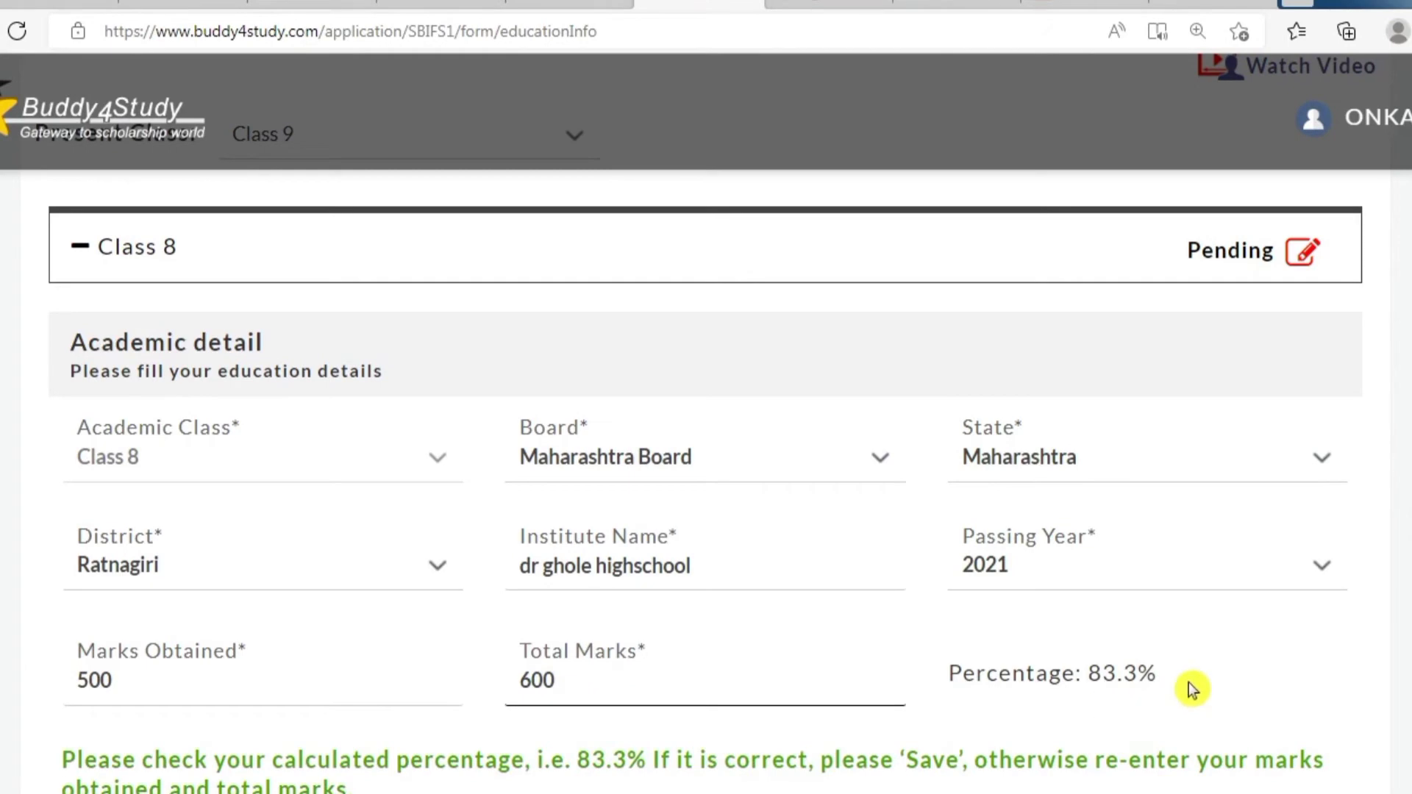
left_click(1189, 683)
scroll(1056, 668, "down", 2)
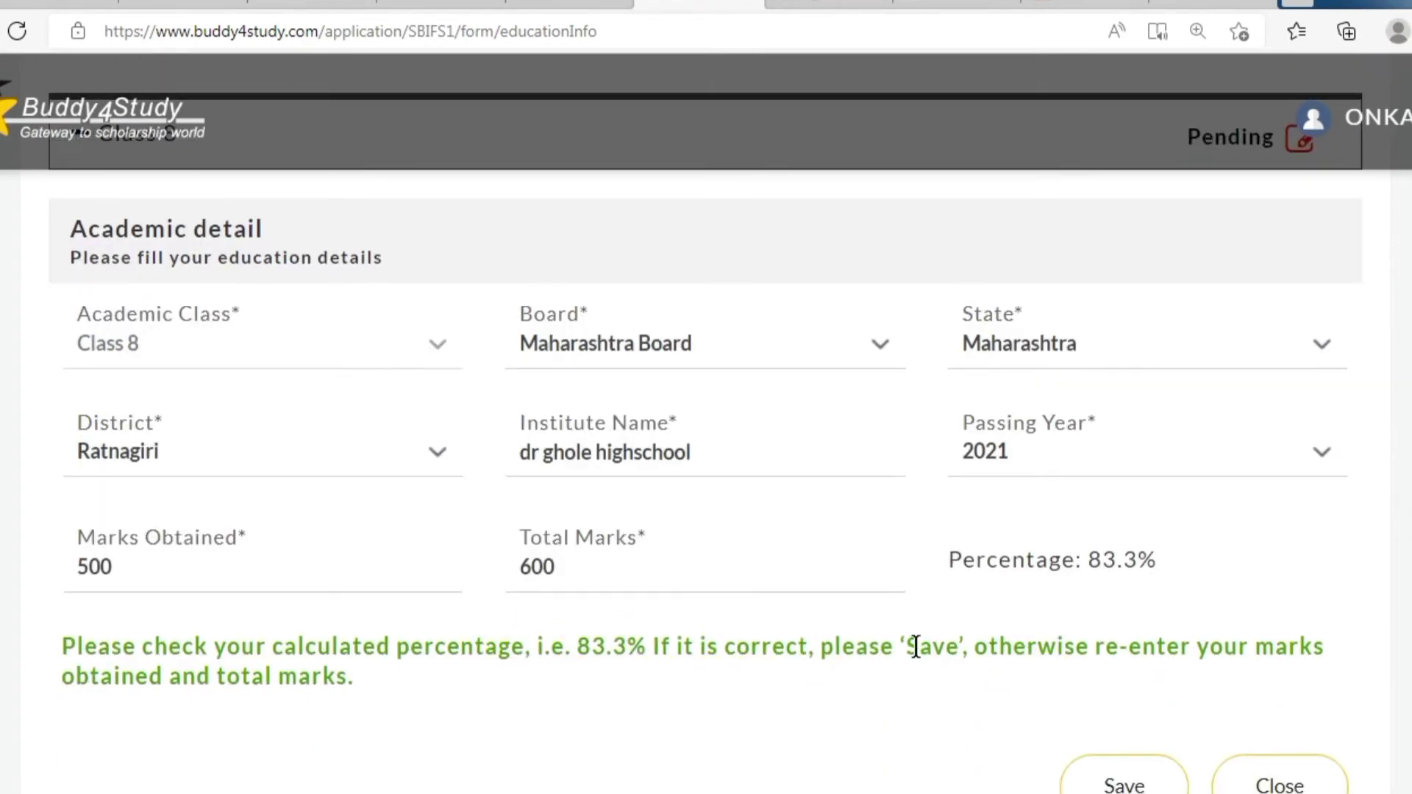
scroll(915, 647, "down", 2)
left_click(1120, 678)
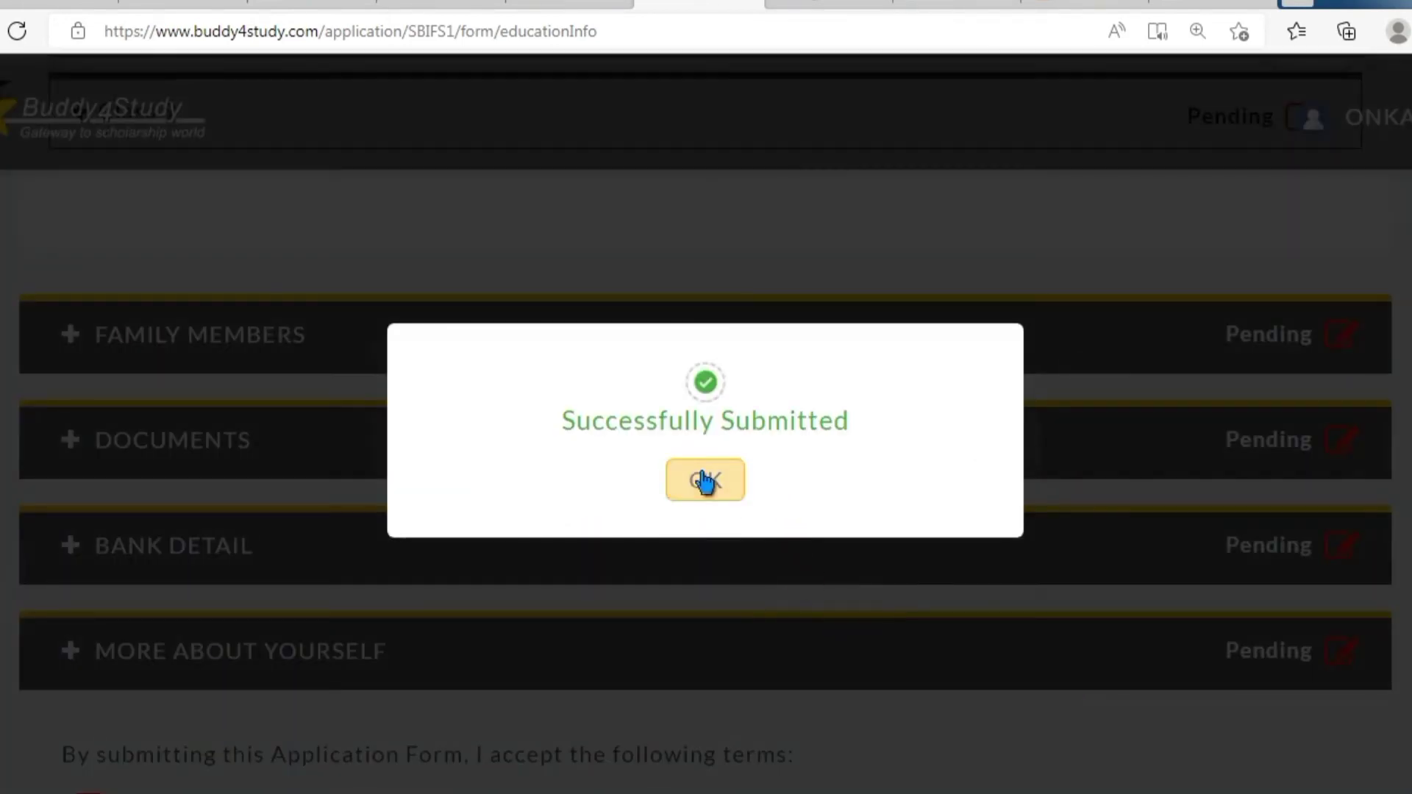
Expand the Class 9 form and set state Maharashtra and district Ratnagiri
left_click(705, 481)
scroll(515, 500, "up", 5)
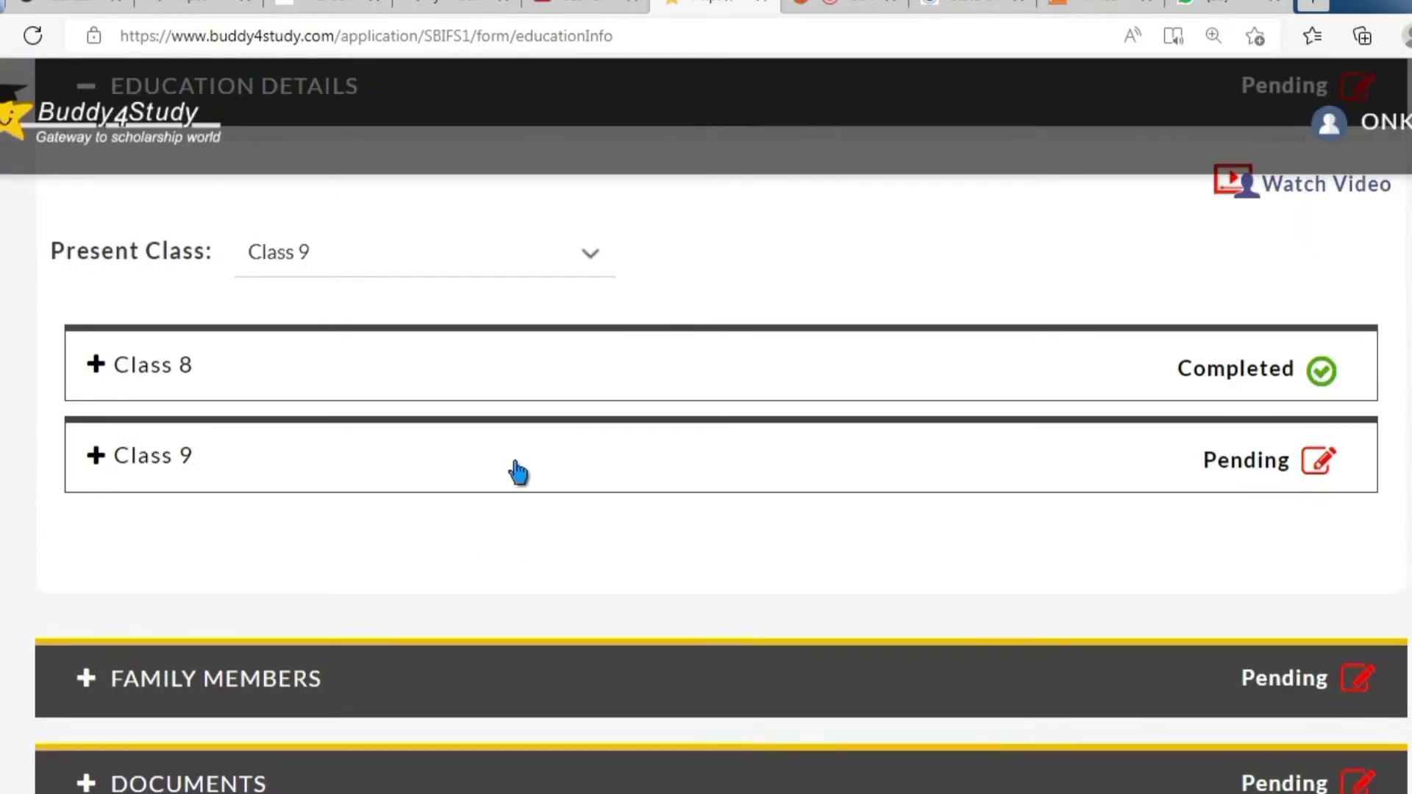
left_click(518, 472)
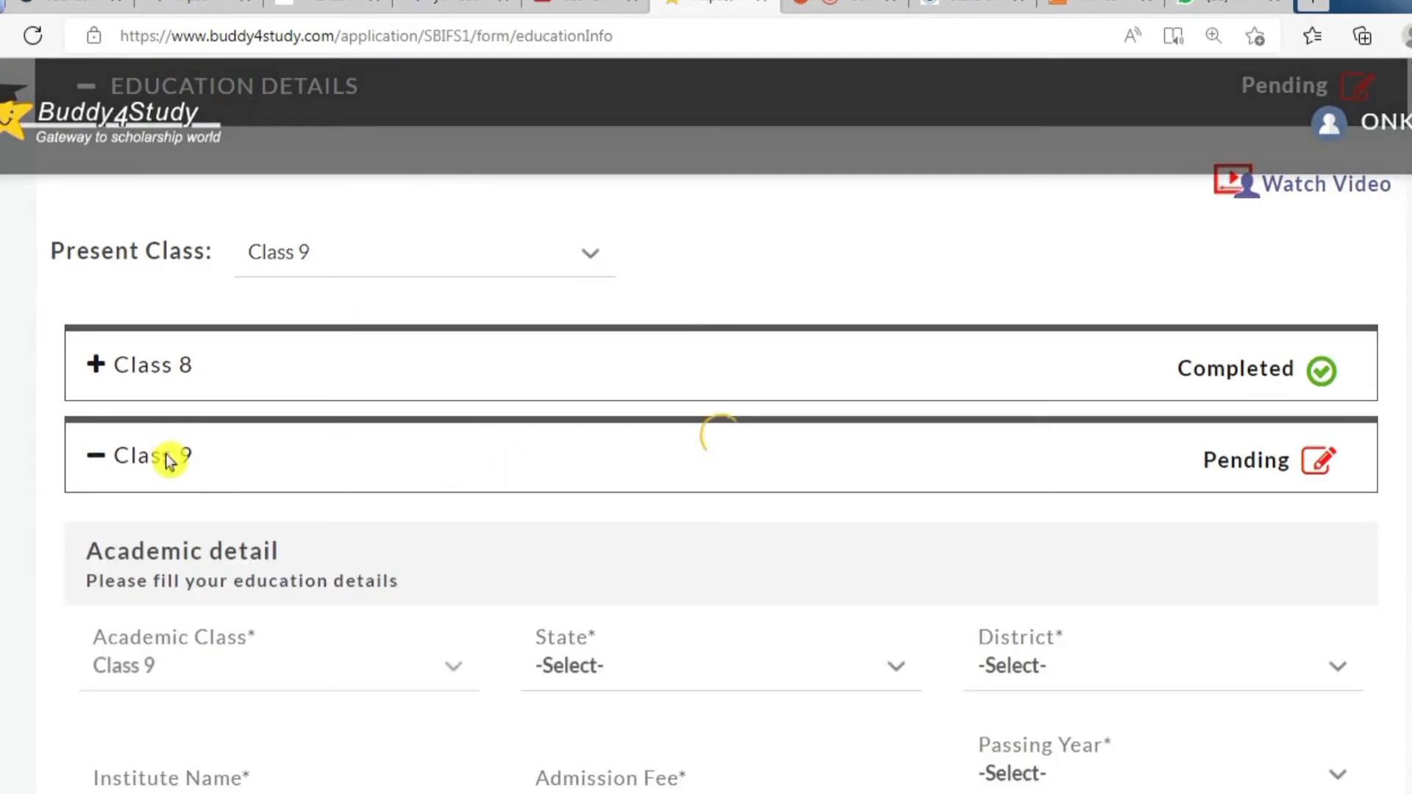
scroll(343, 601, "down", 1)
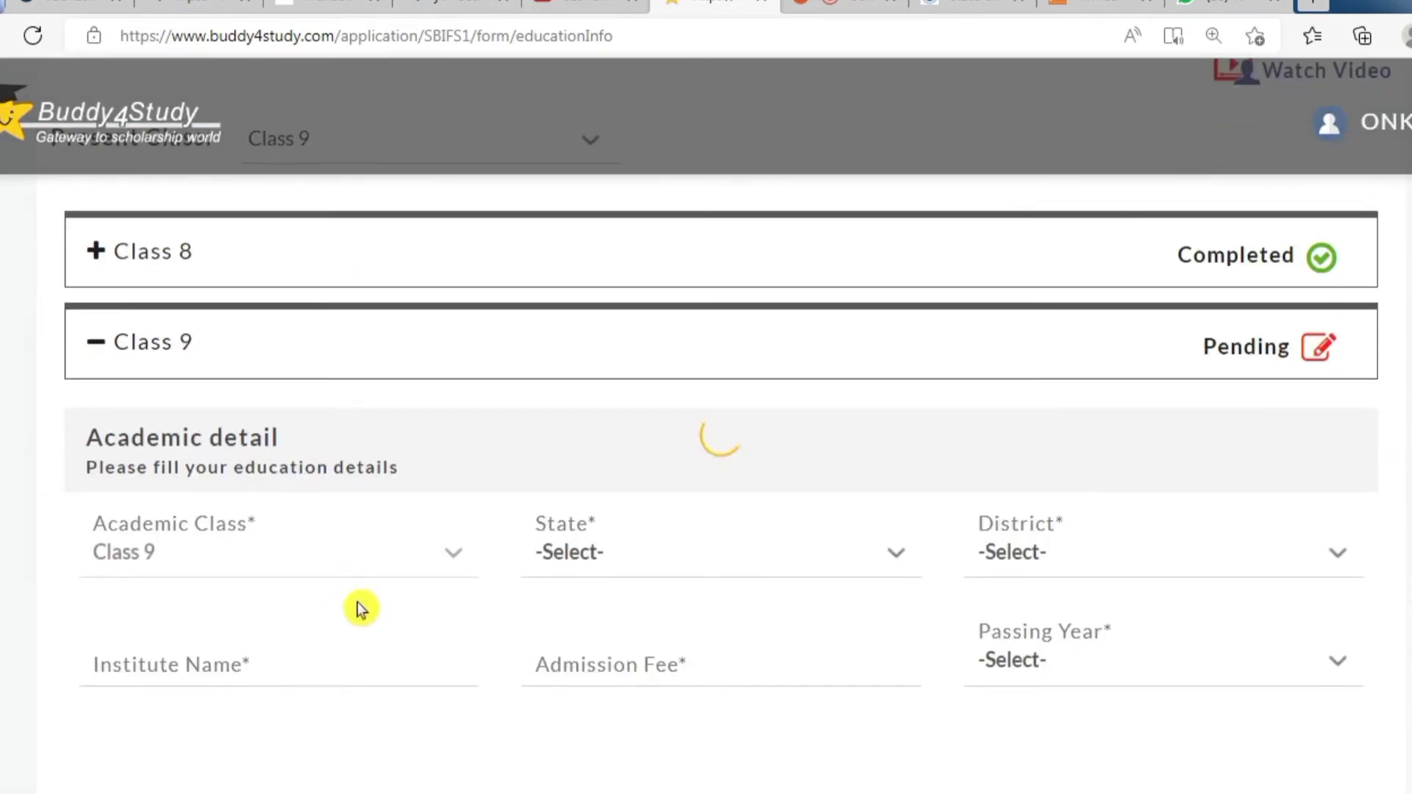
left_click(678, 564)
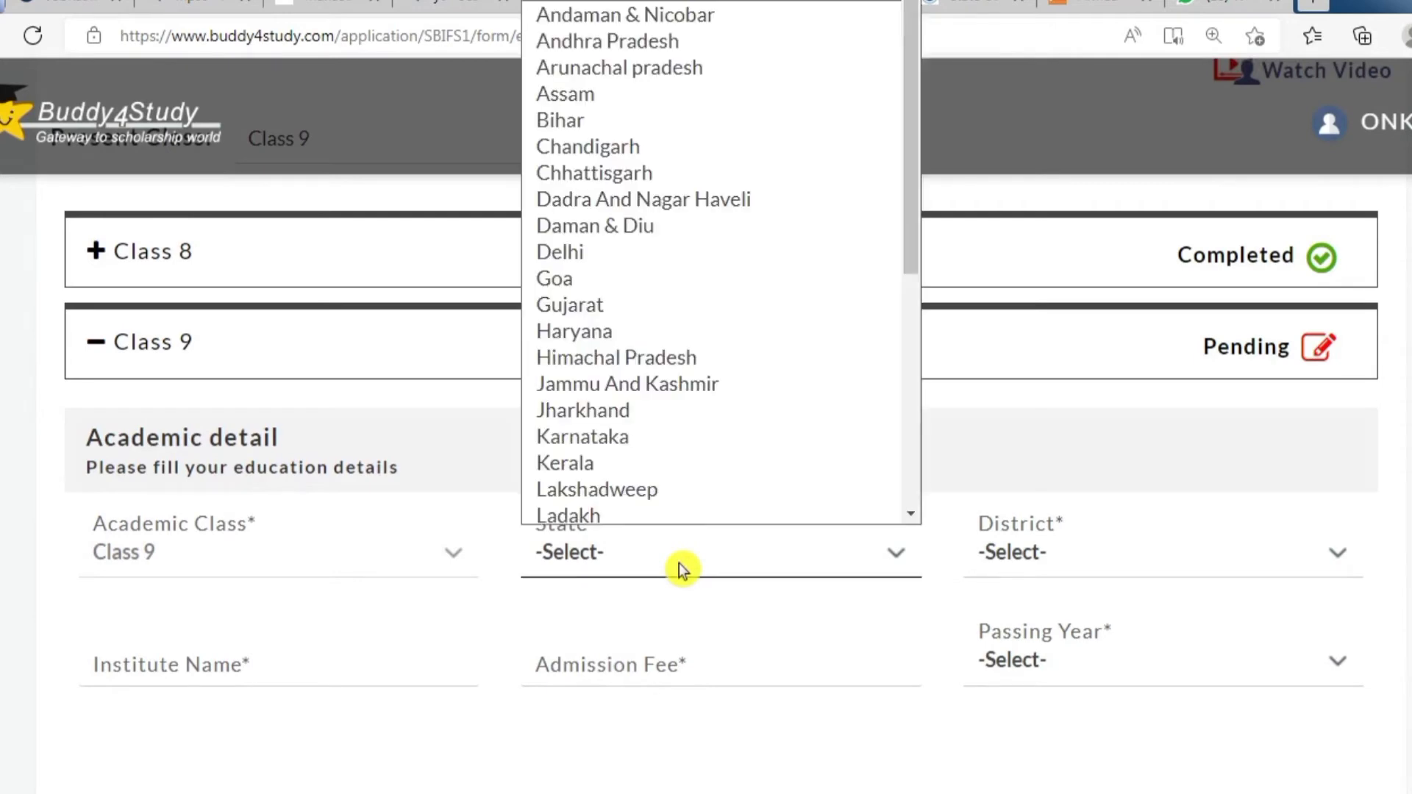
key("m")
key("m")
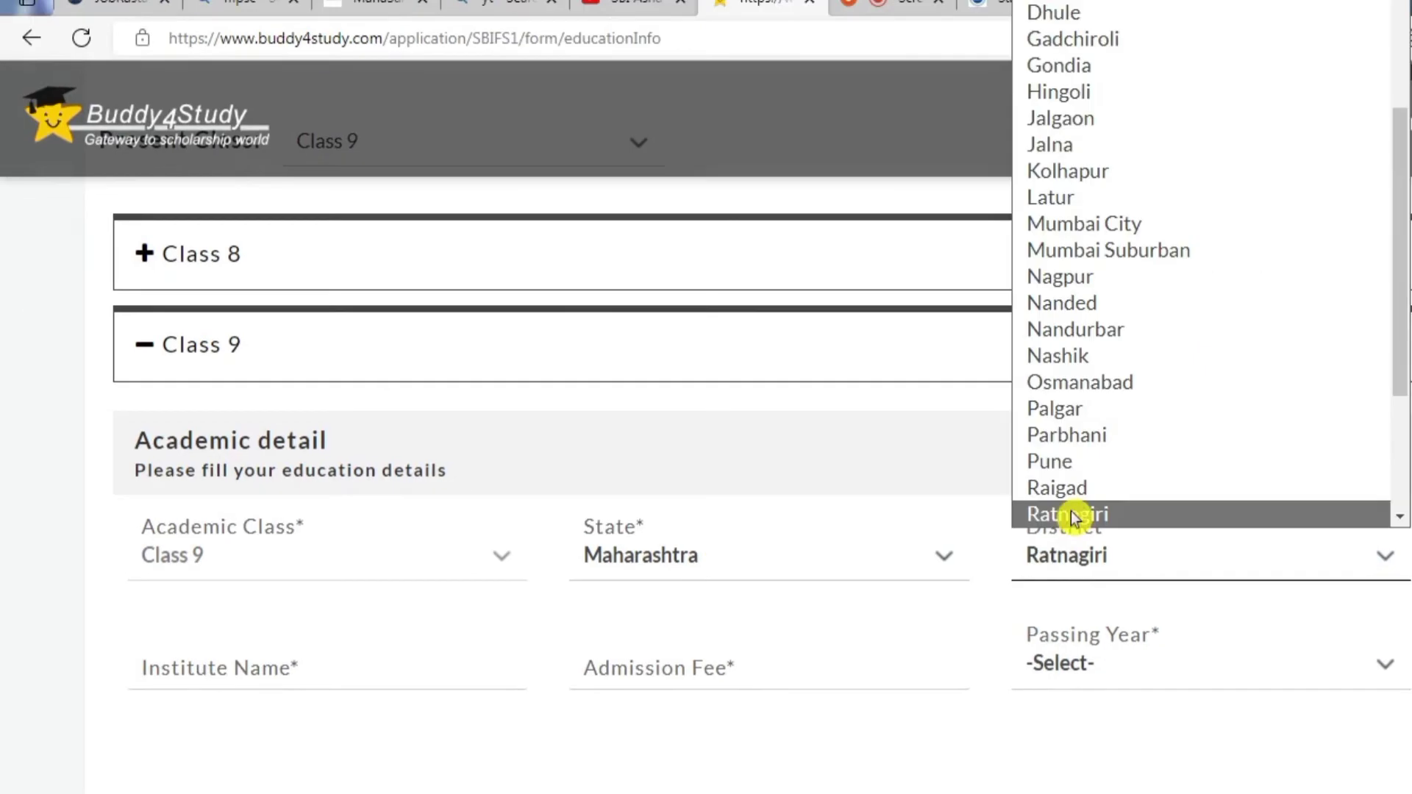
left_click(1071, 515)
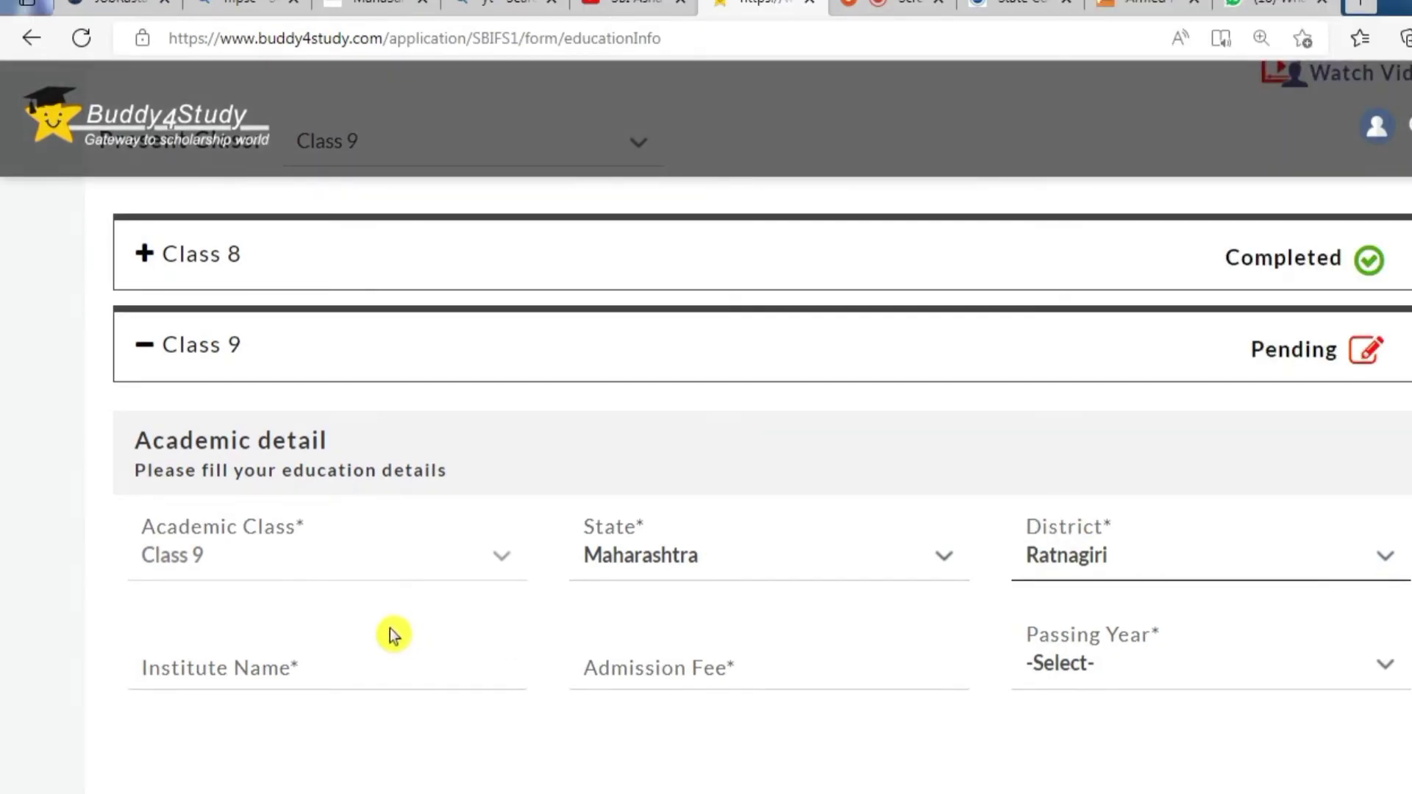
Enter institute 'dr vr ghole highschool', admission fee 5000 and passing year 2021, then save
left_click(370, 653)
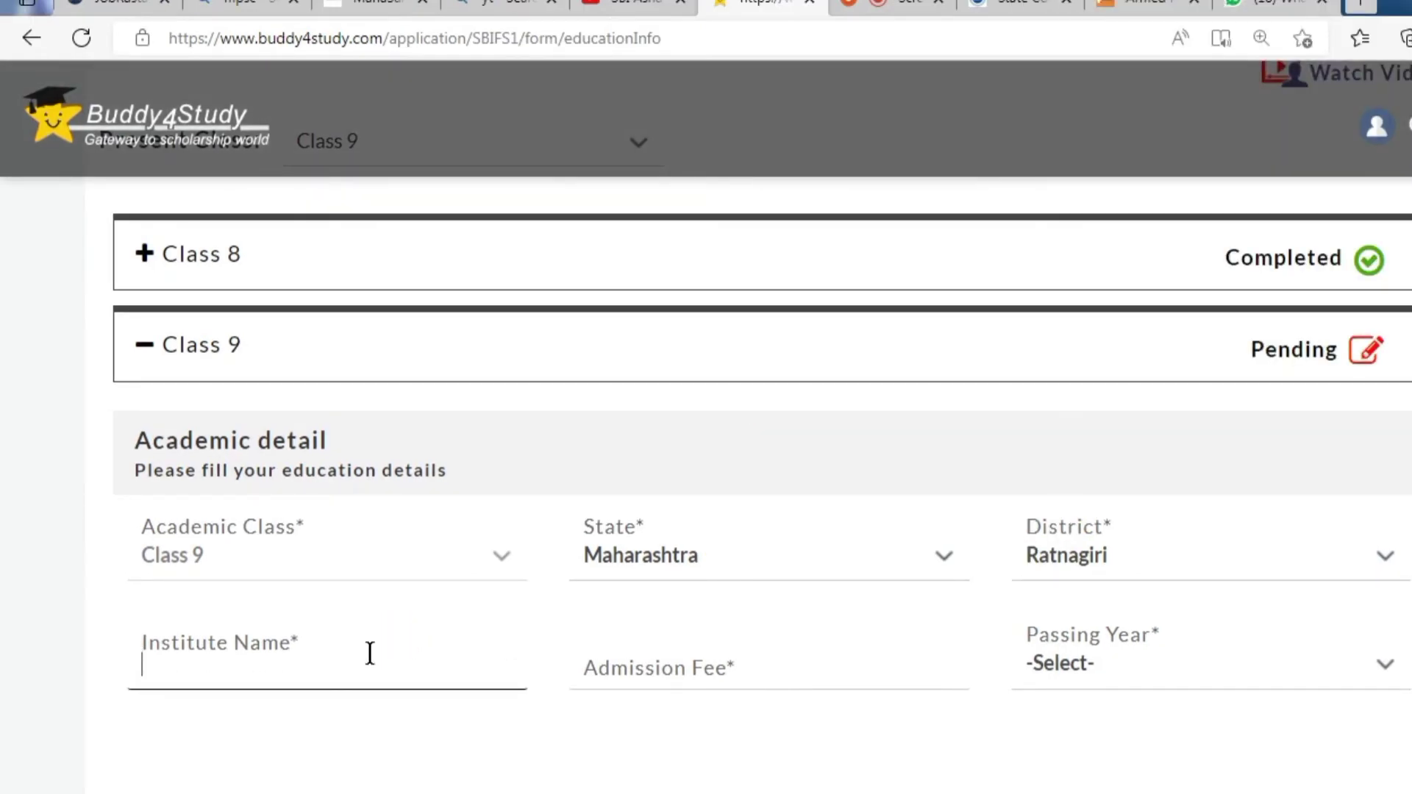
type("d")
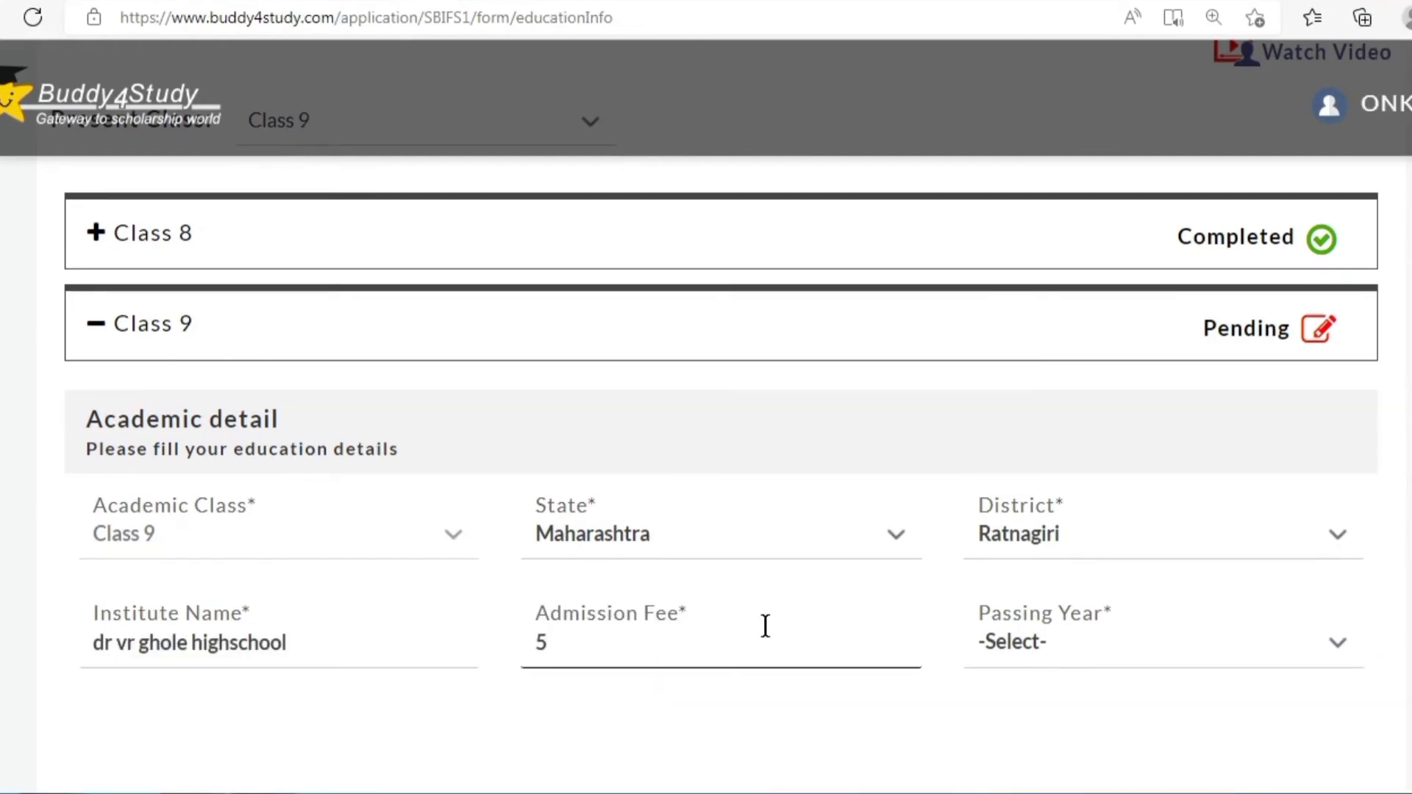
type("0000")
key("BackSpace")
left_click(1052, 643)
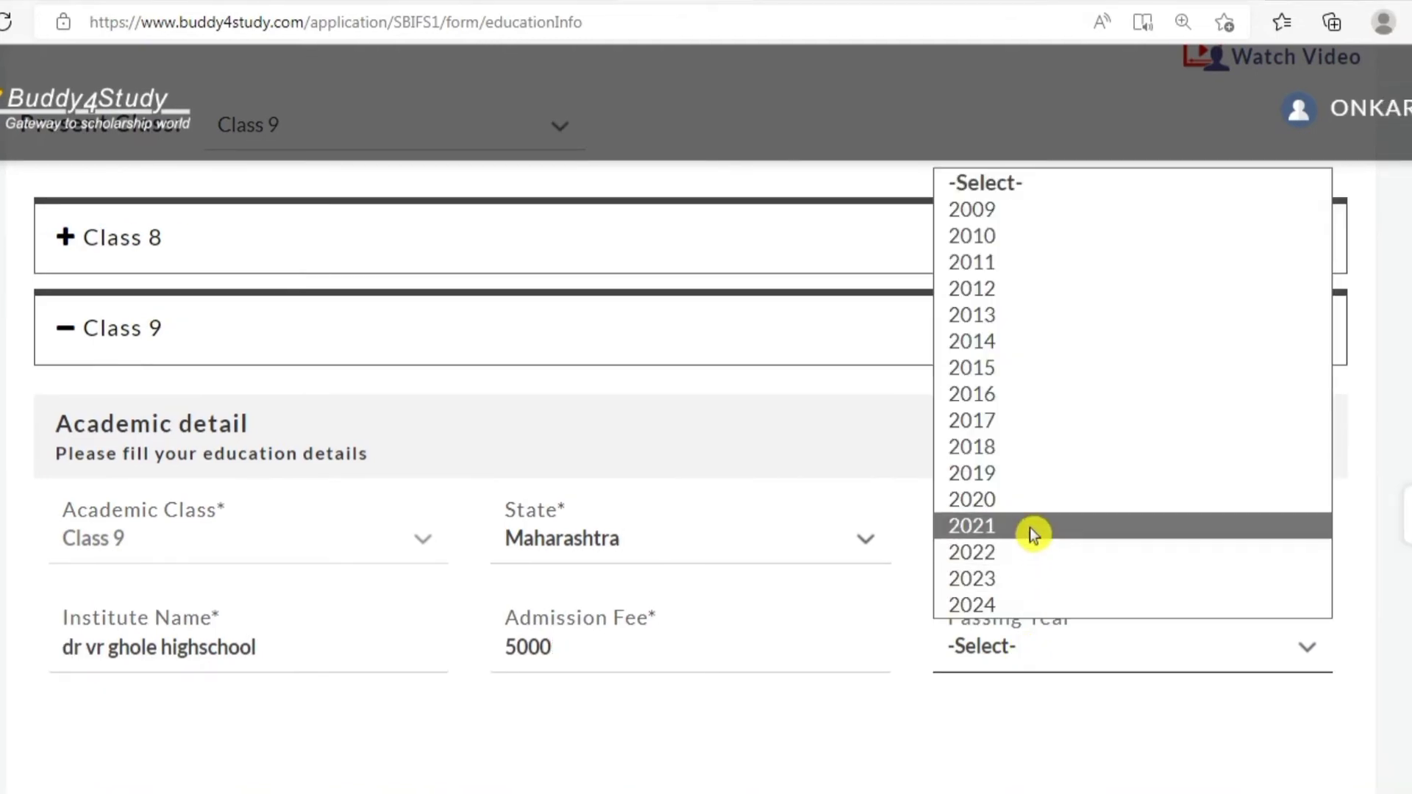
left_click(1030, 528)
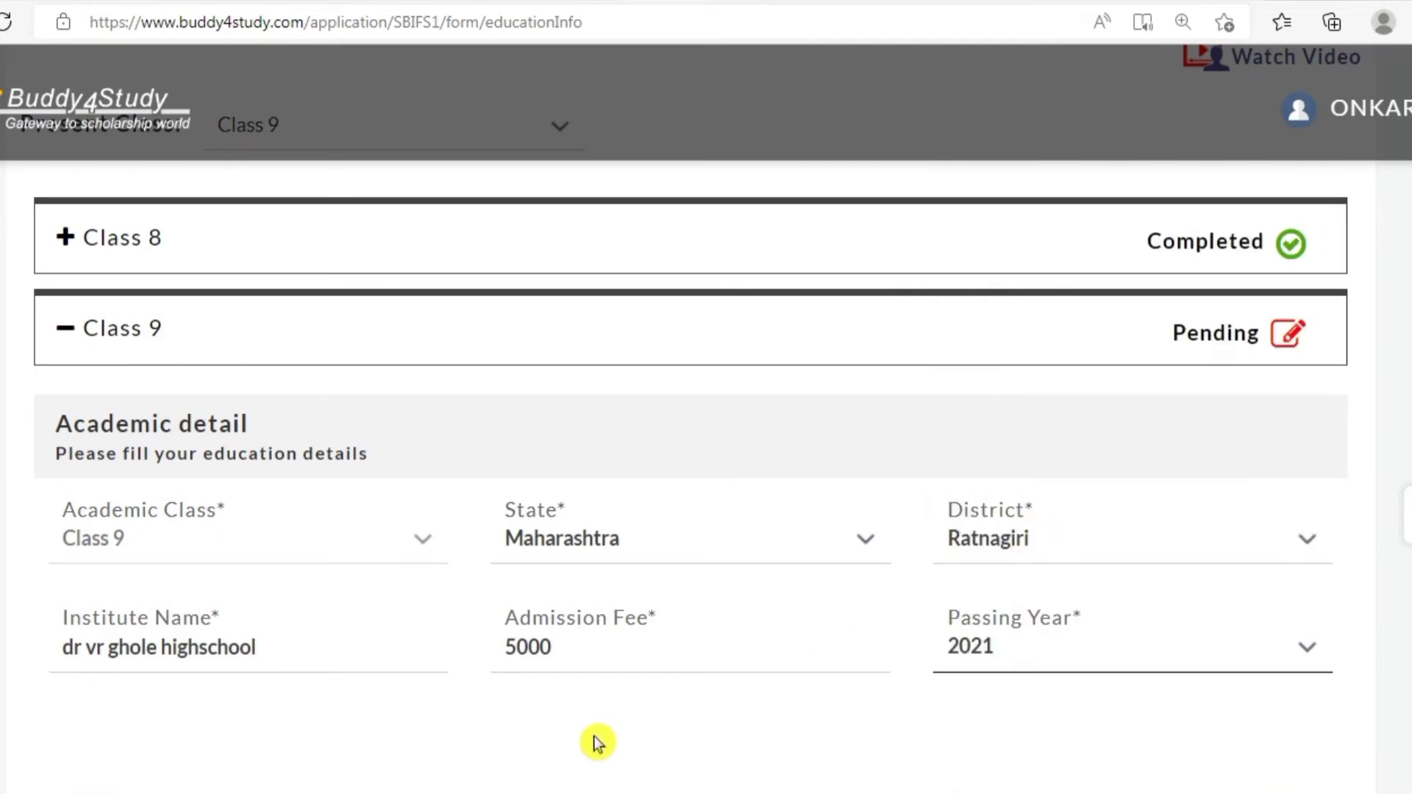
scroll(593, 736, "down", 3)
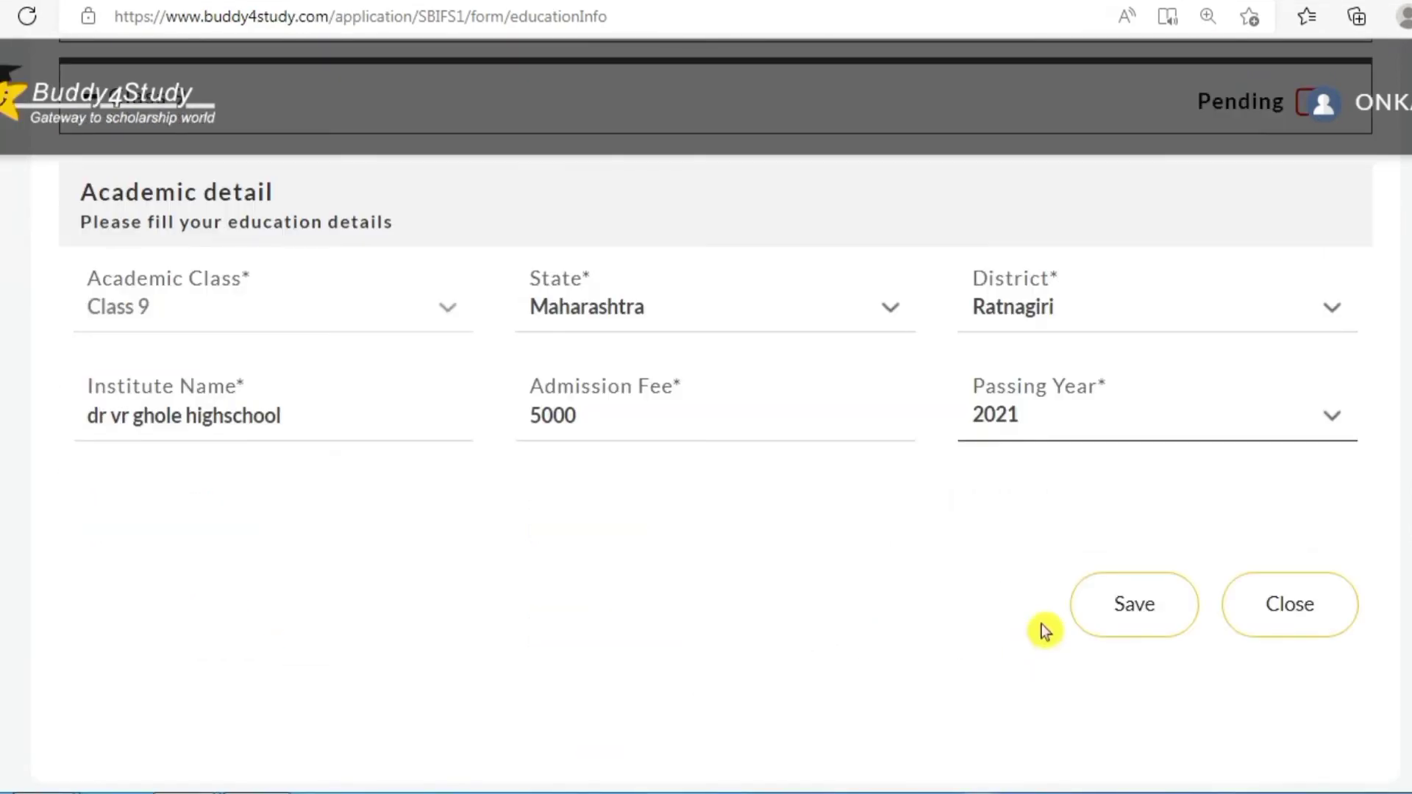
left_click(1134, 610)
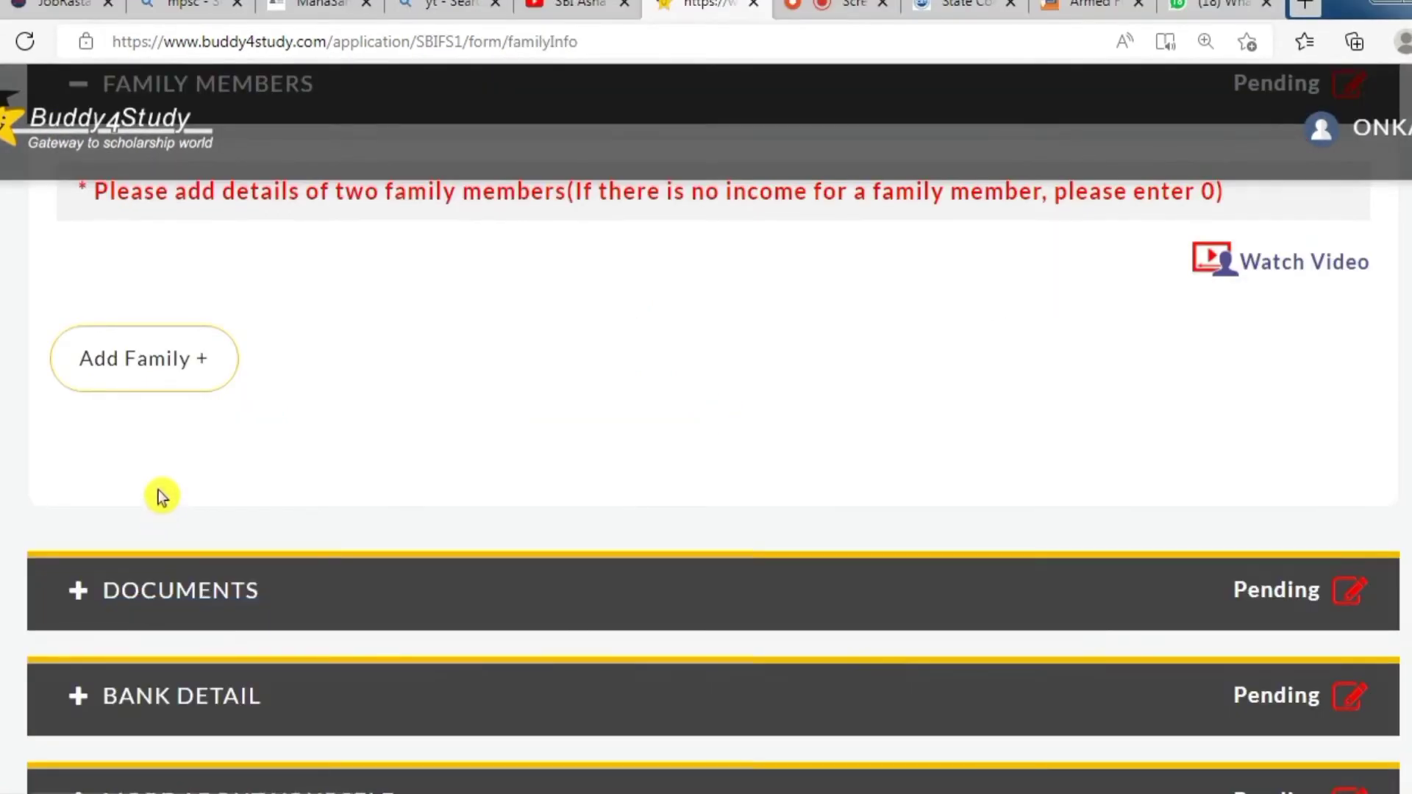
Enter the family member's name, annual income 300000 and relation Father
scroll(162, 498, "up", 2)
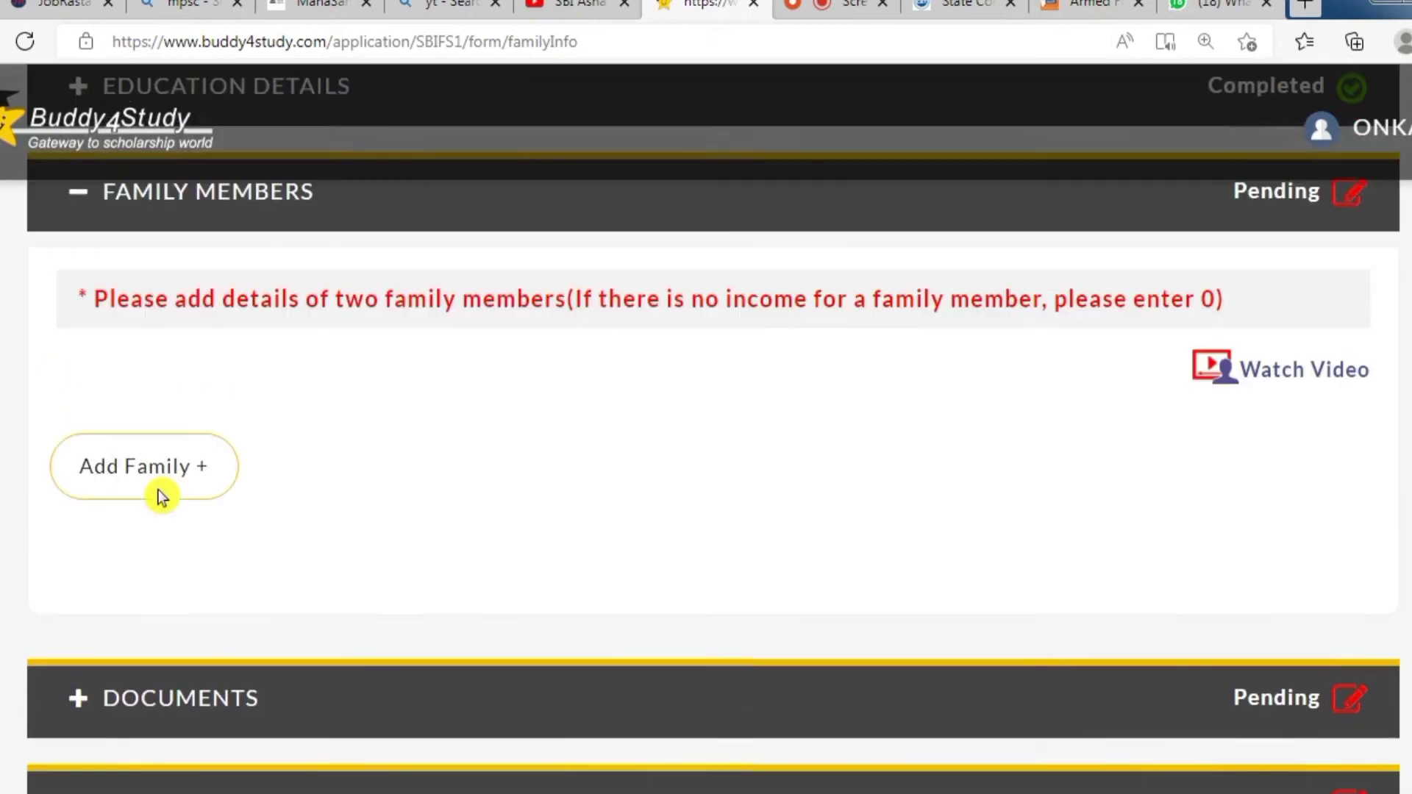
scroll(167, 498, "up", 2)
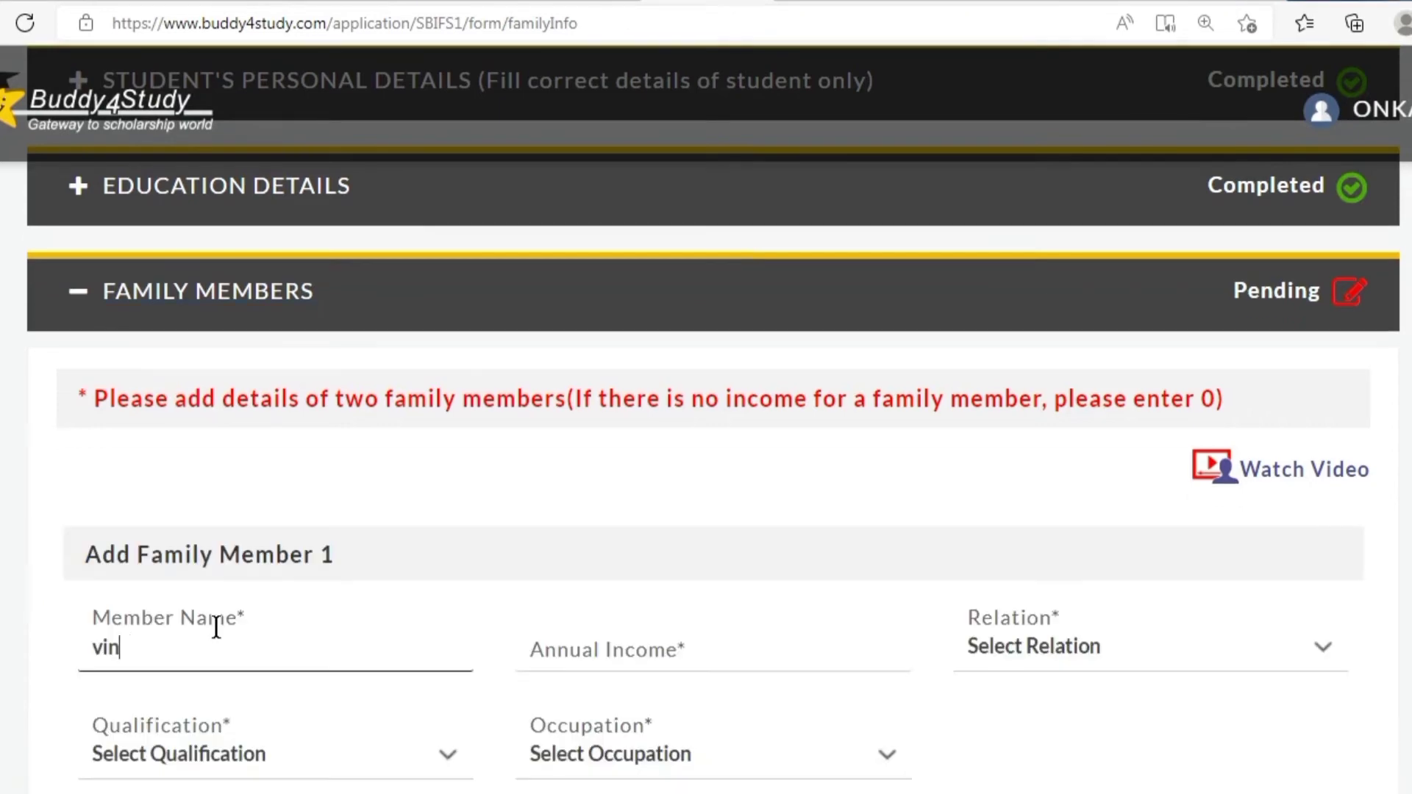
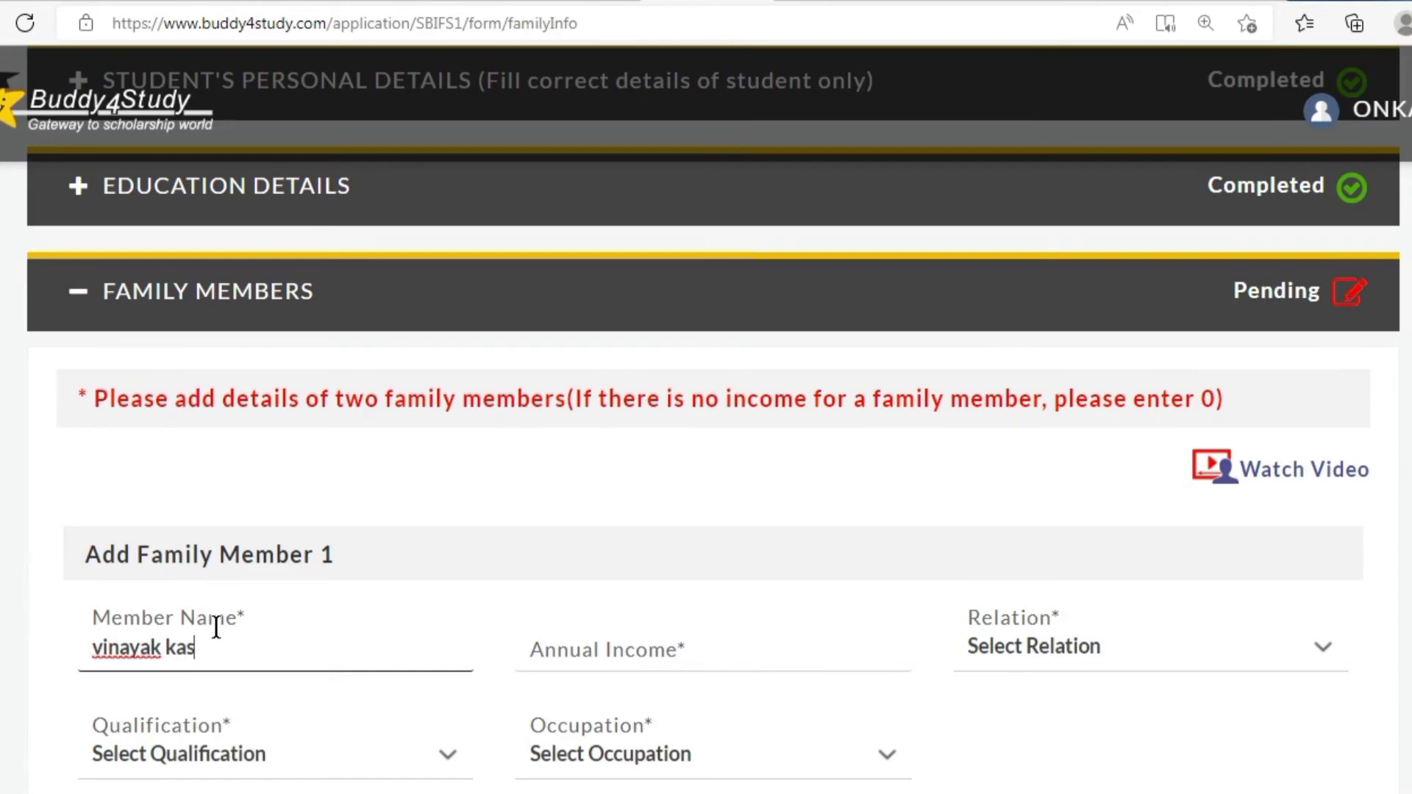
left_click(581, 644)
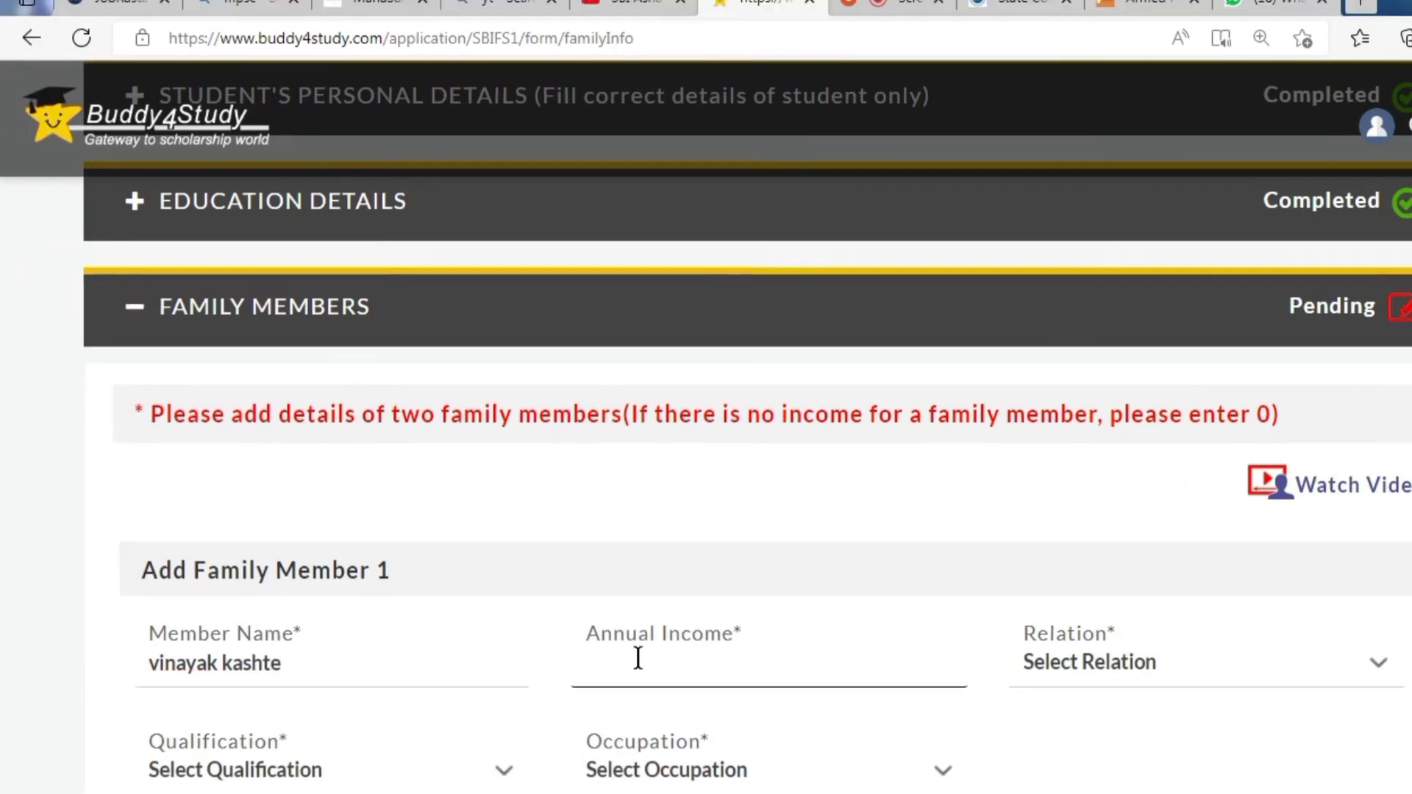
type("300000")
left_click(1230, 665)
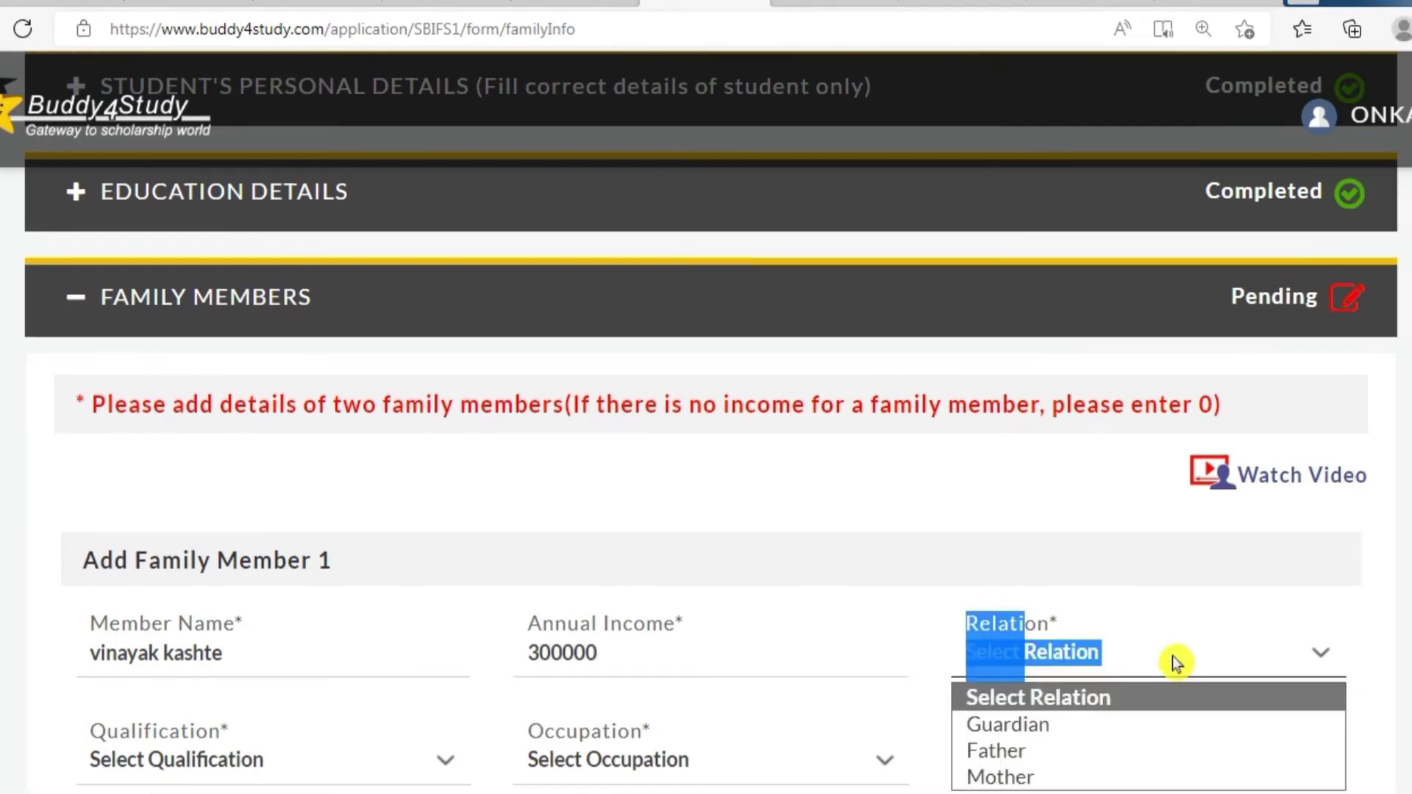
left_click(1119, 749)
Set qualification Class 10 and occupation Teacher, then save the family member
scroll(736, 662, "down", 3)
left_click(353, 535)
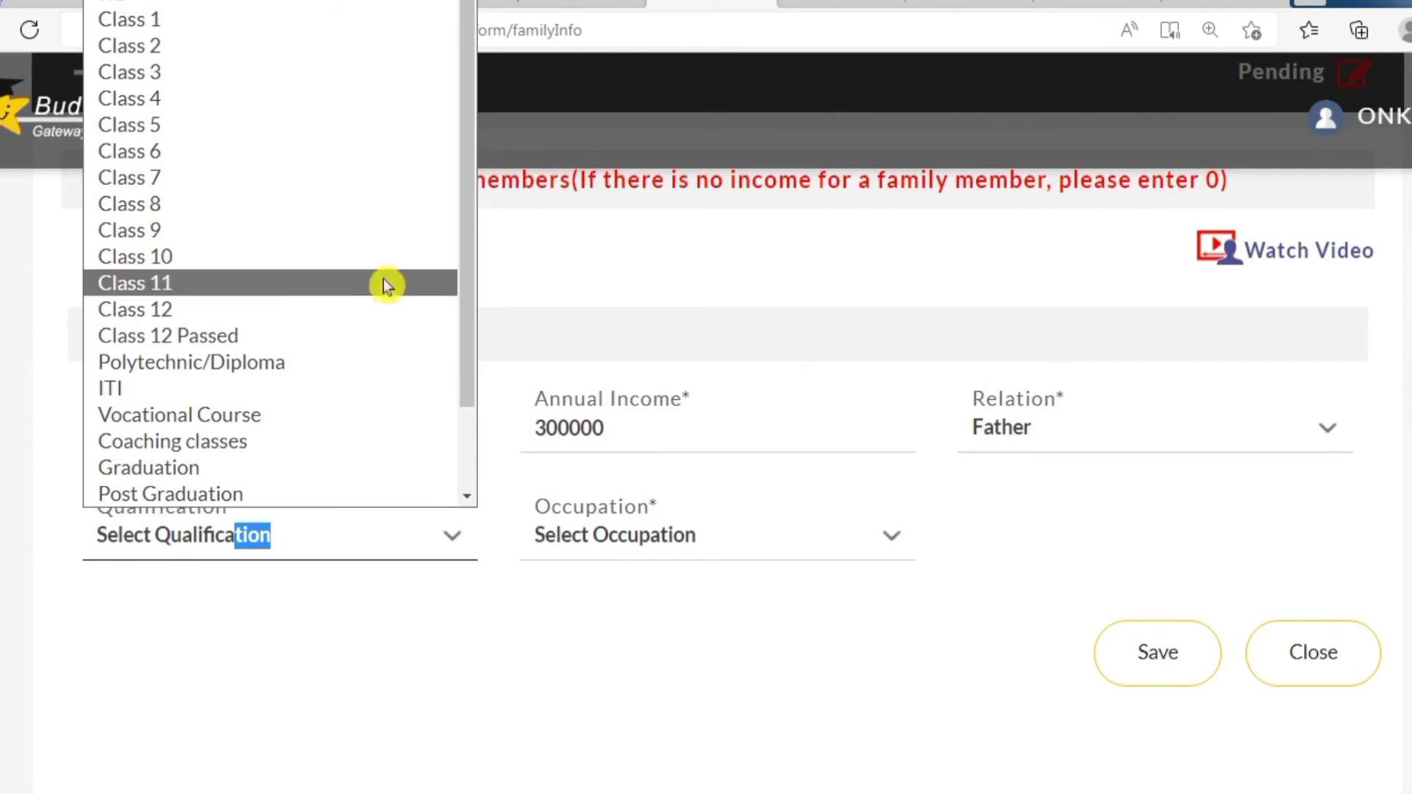
left_click(394, 255)
left_click(654, 535)
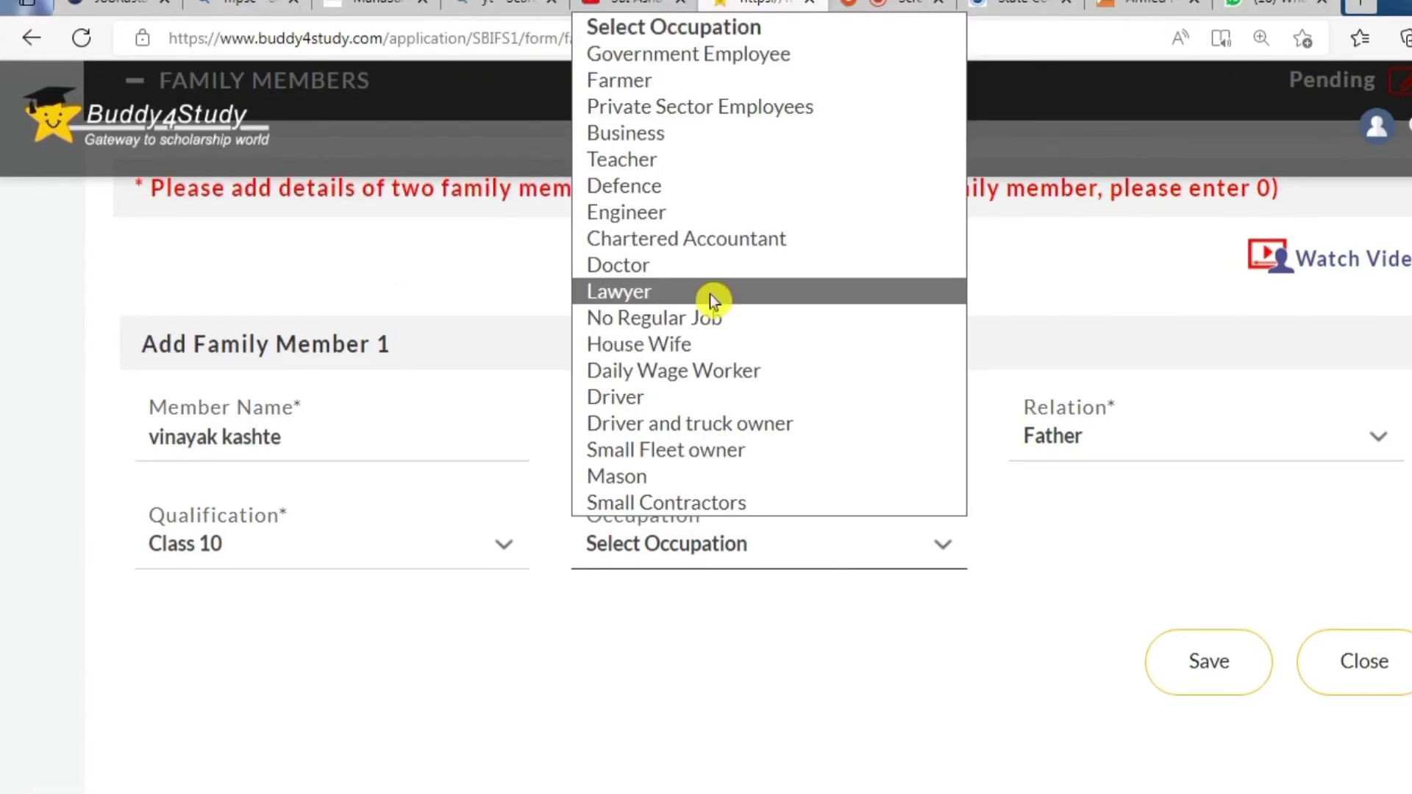
left_click(706, 161)
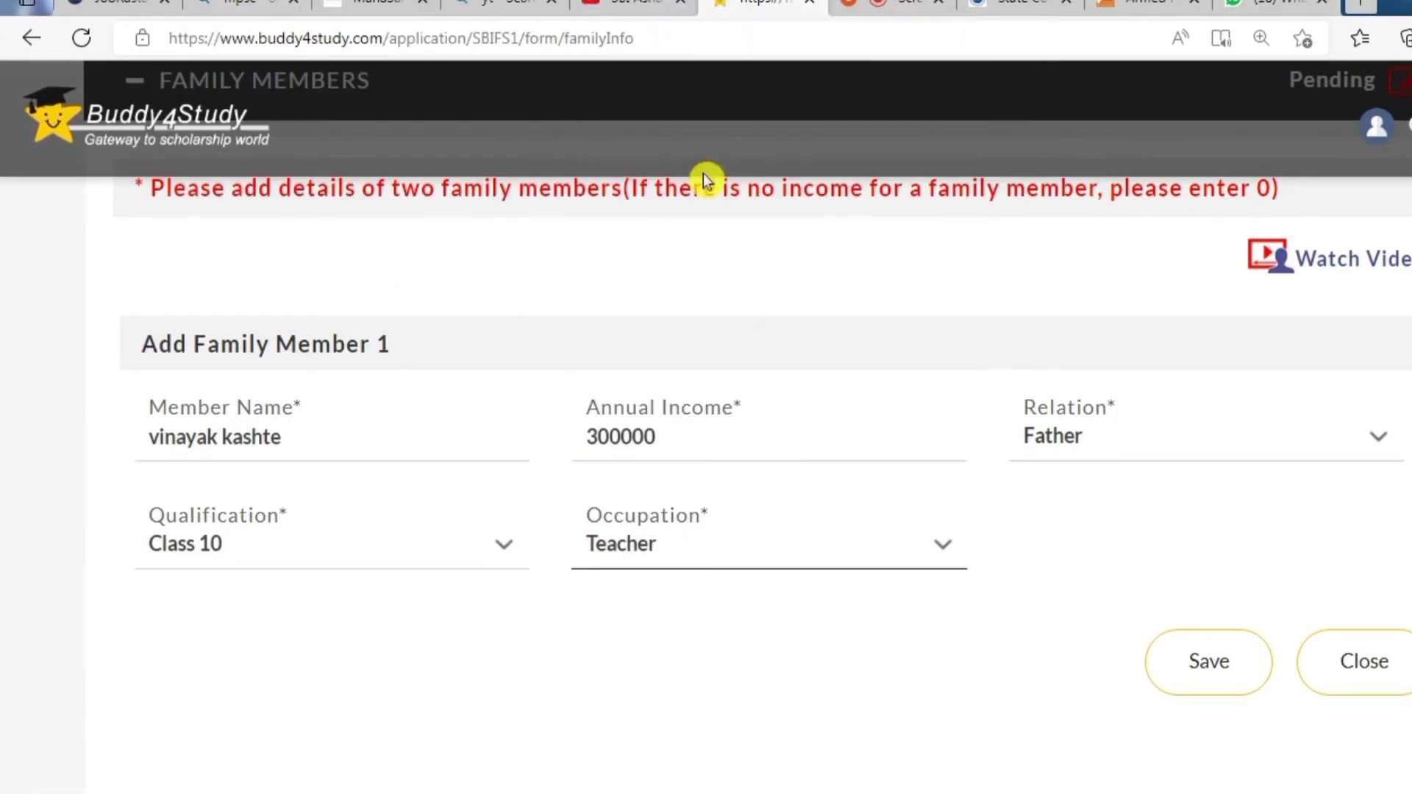
left_click(1236, 699)
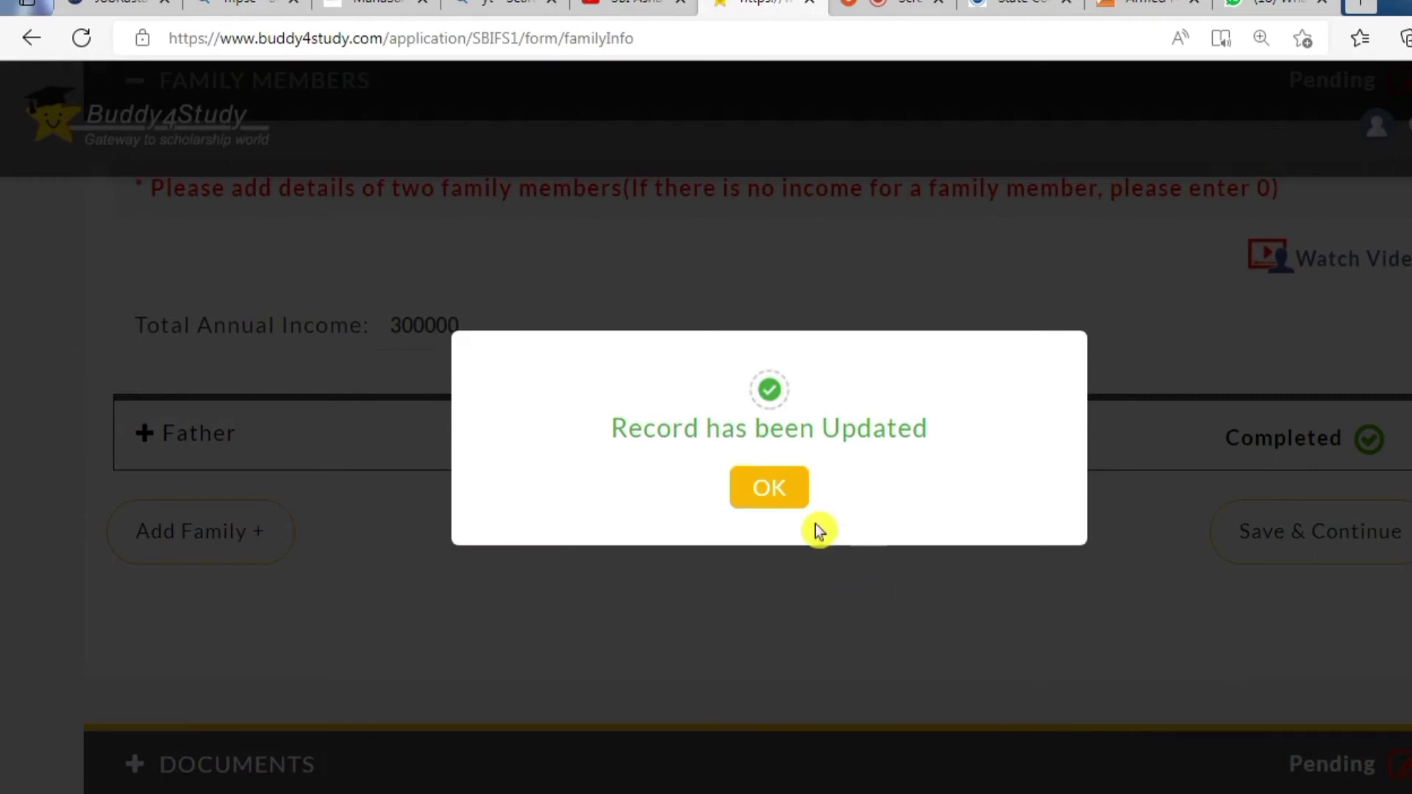
left_click(772, 489)
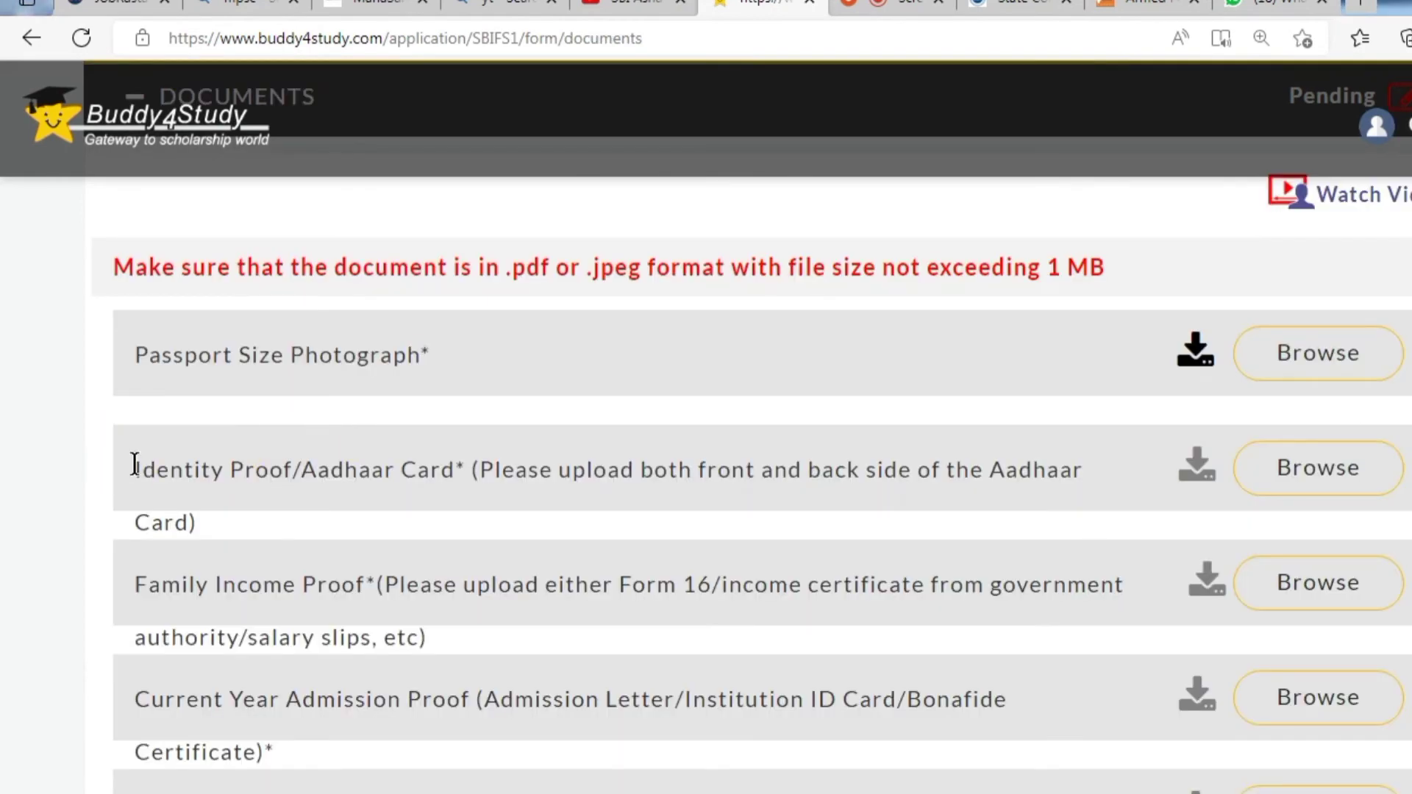
Review the Identity Proof, Family Income Proof, Admission Proof and Fee Receipt requirements
left_click_drag(135, 463, 1111, 473)
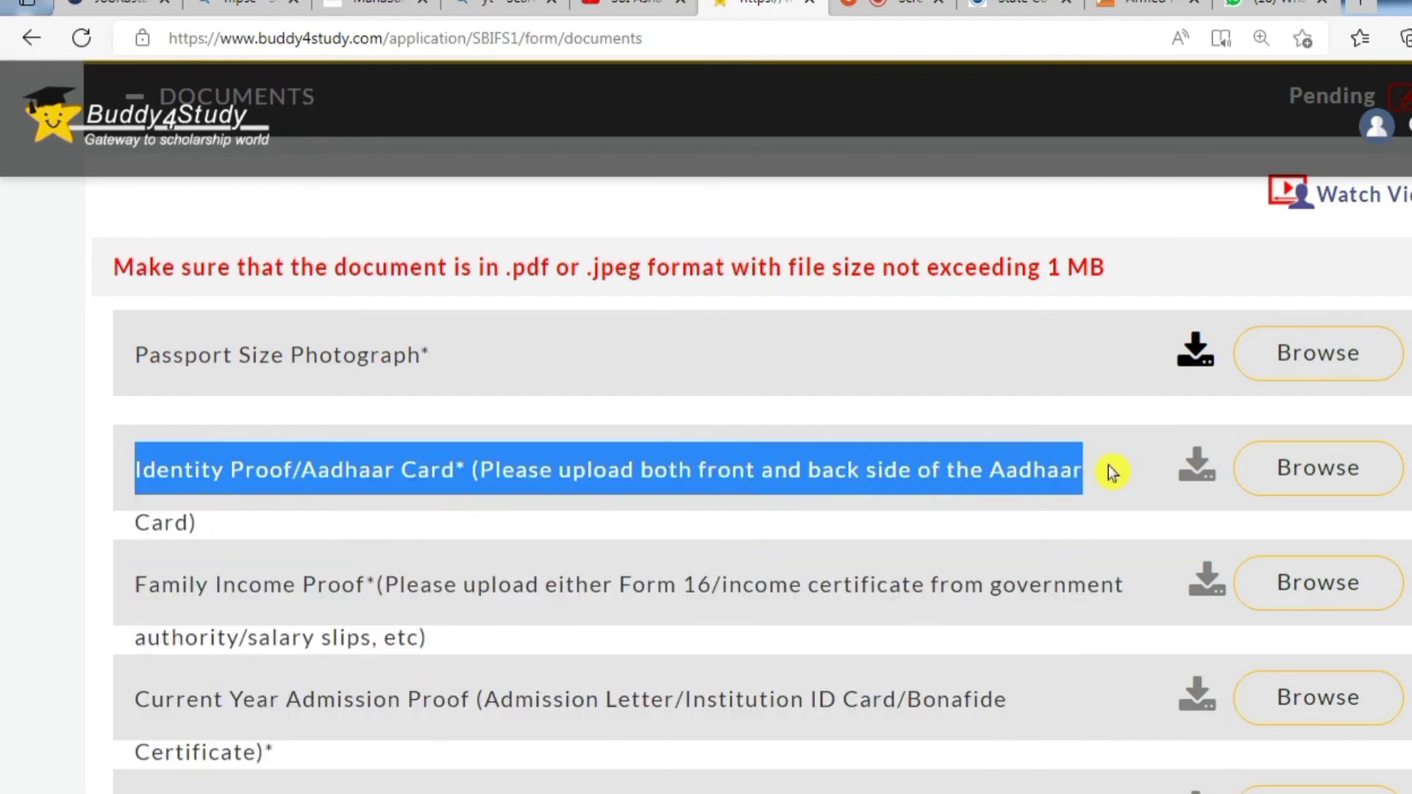
scroll(1110, 473, "down", 1)
triple_click(236, 524)
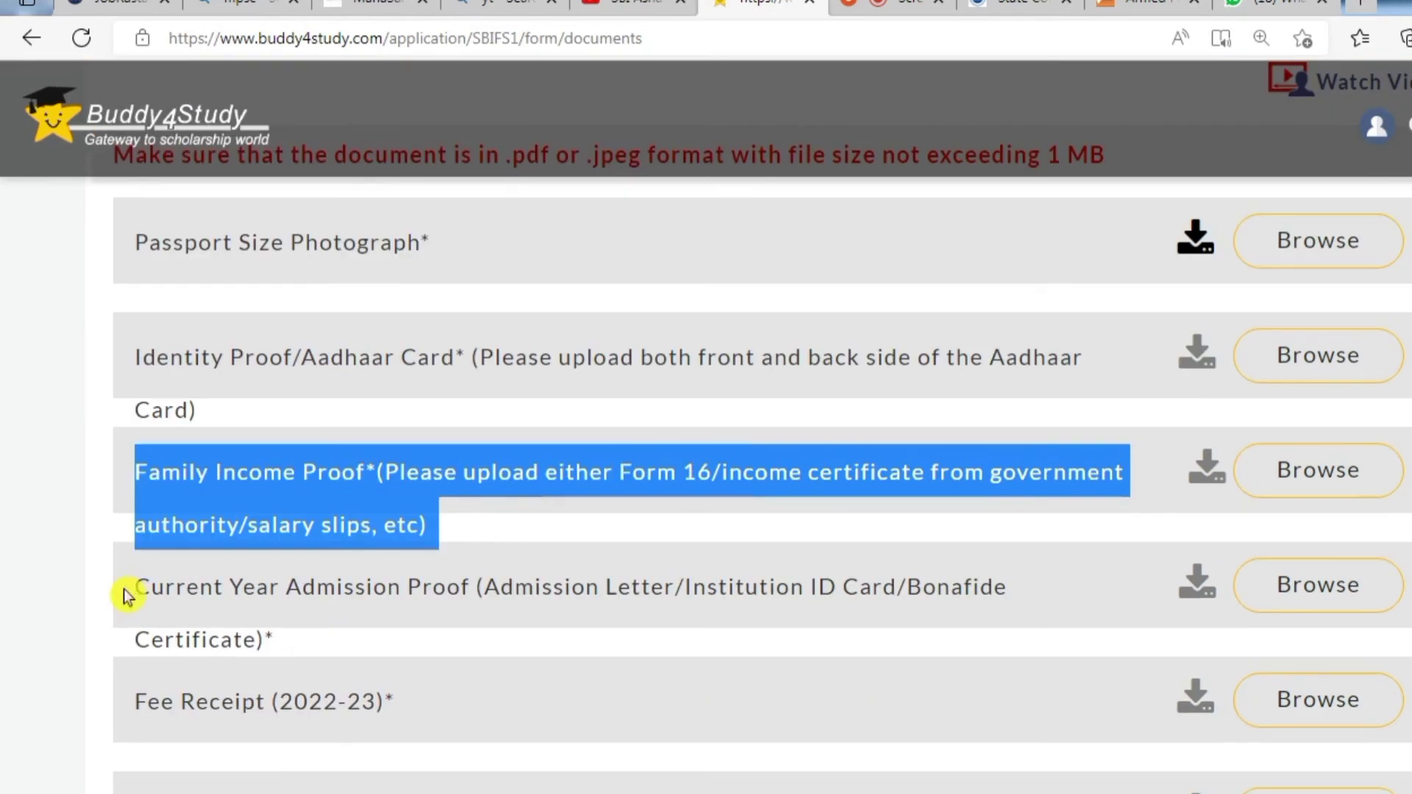
left_click_drag(123, 589, 301, 627)
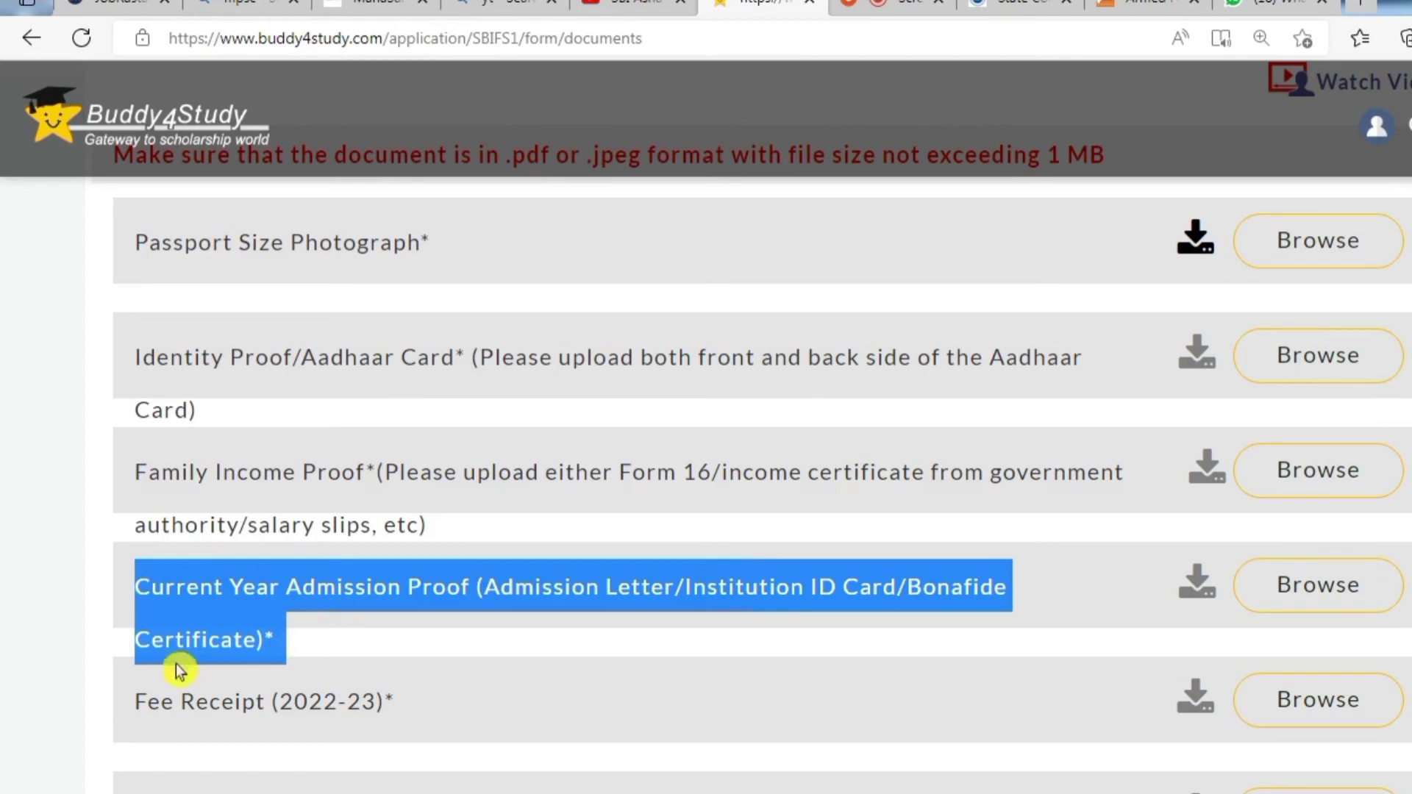
left_click(128, 702)
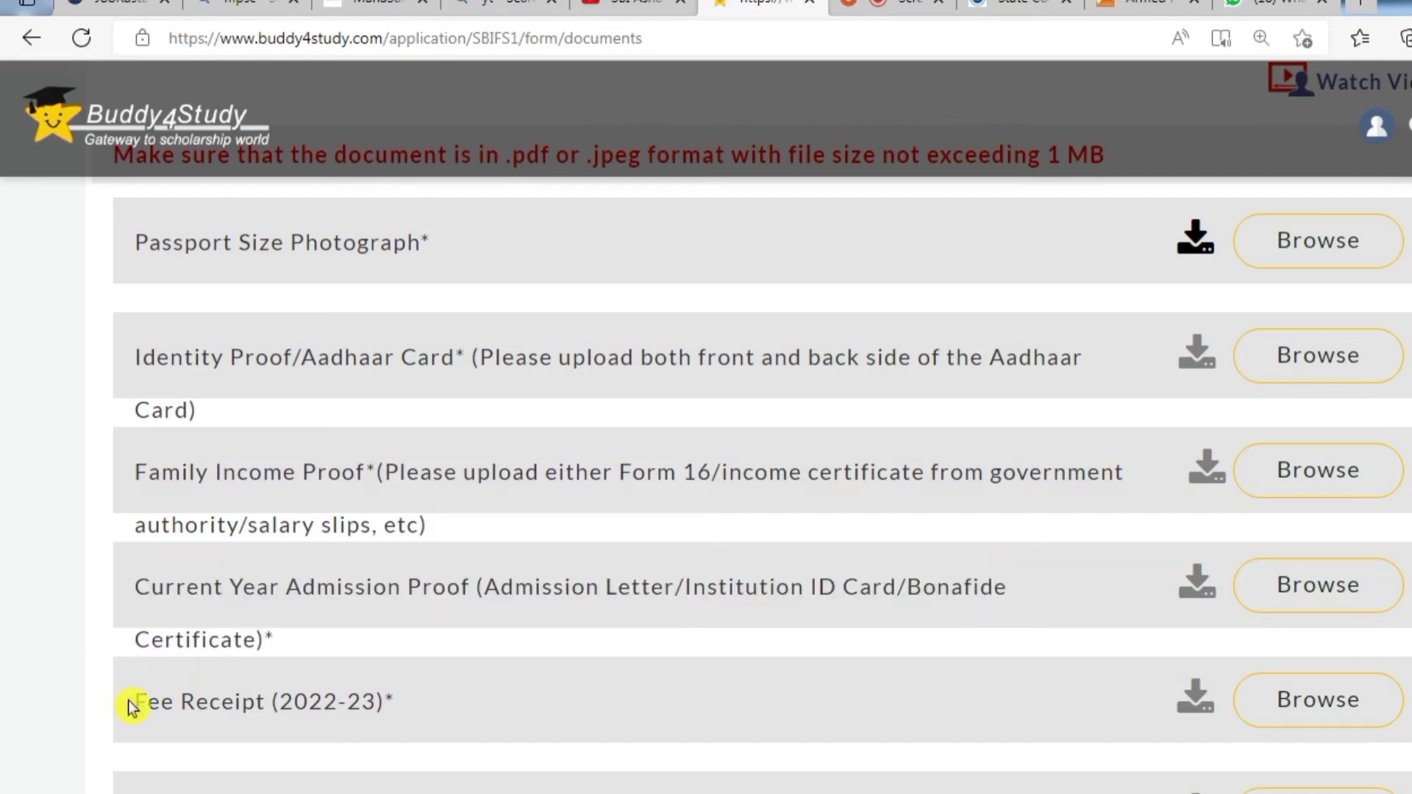
left_click_drag(135, 701, 420, 706)
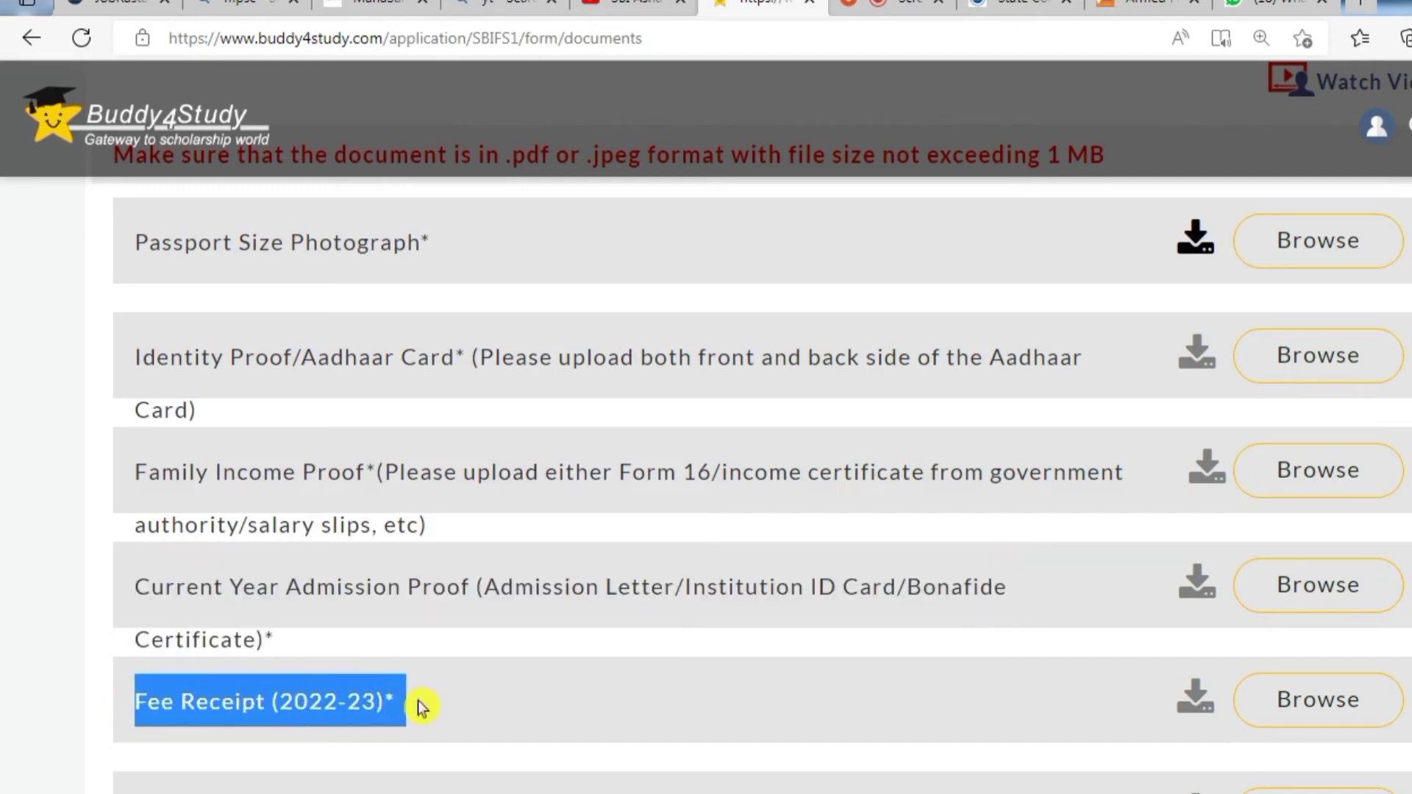
scroll(421, 706, "down", 3)
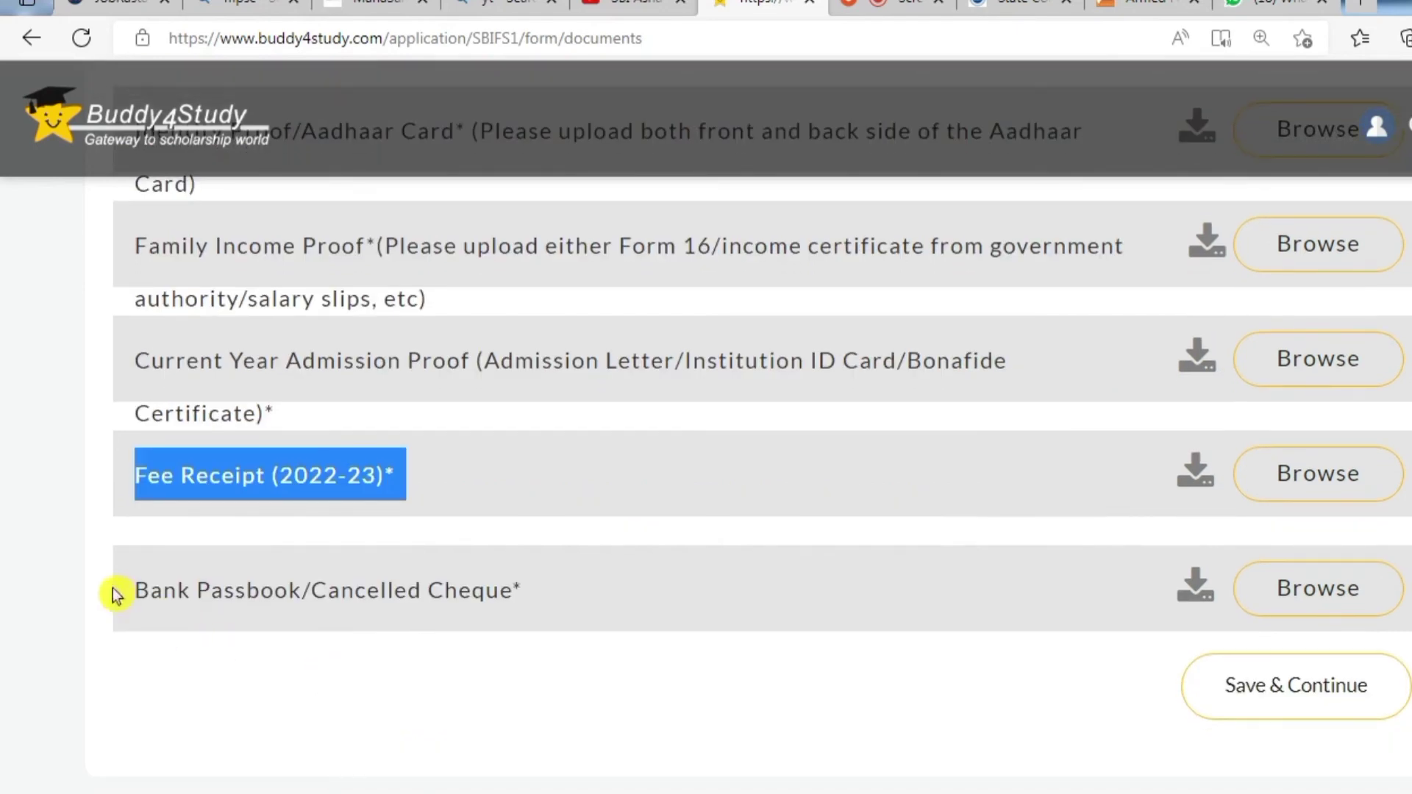
left_click_drag(113, 589, 471, 591)
Attempt Save & Continue on Documents, then expand the Bank Detail section
left_click(1270, 710)
scroll(1272, 716, "down", 3)
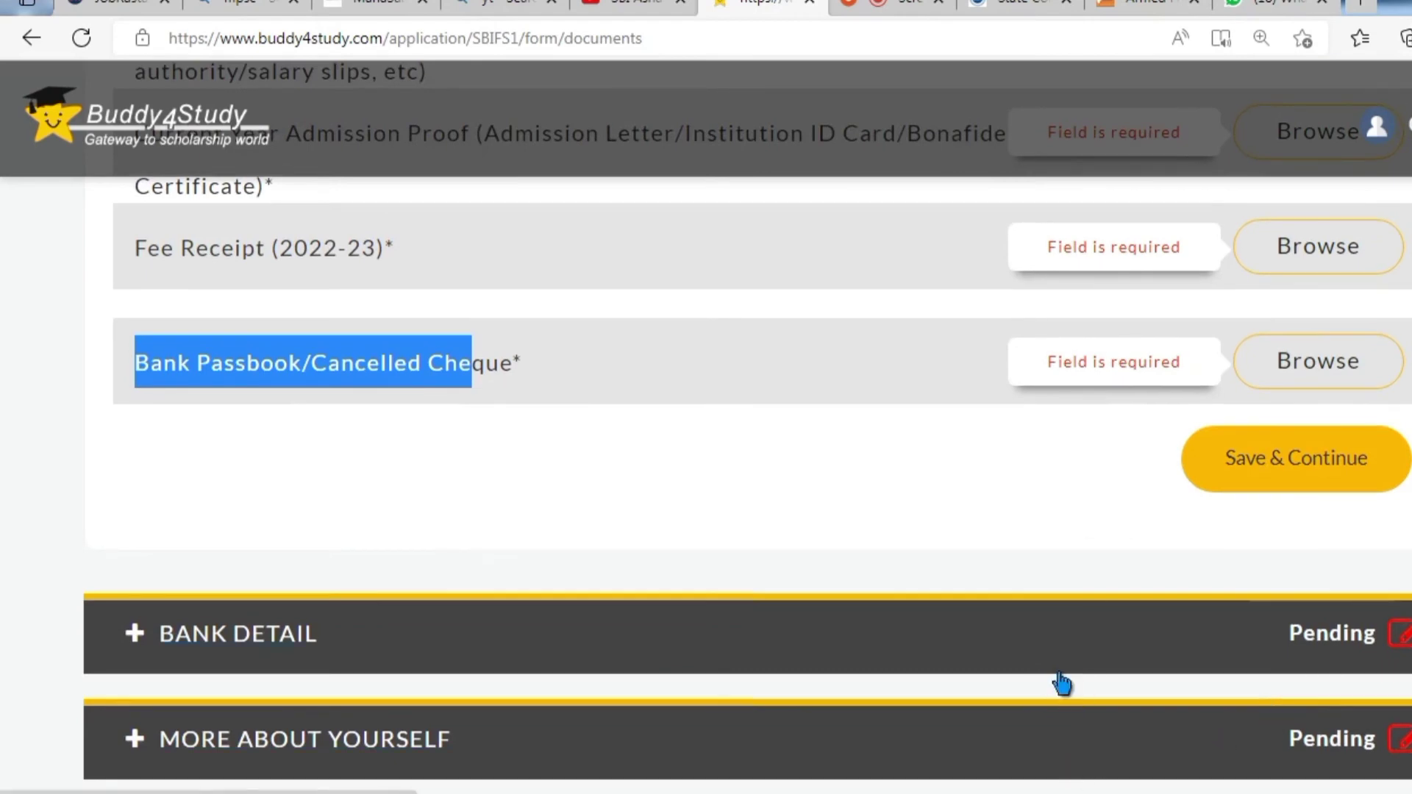
left_click(1053, 574)
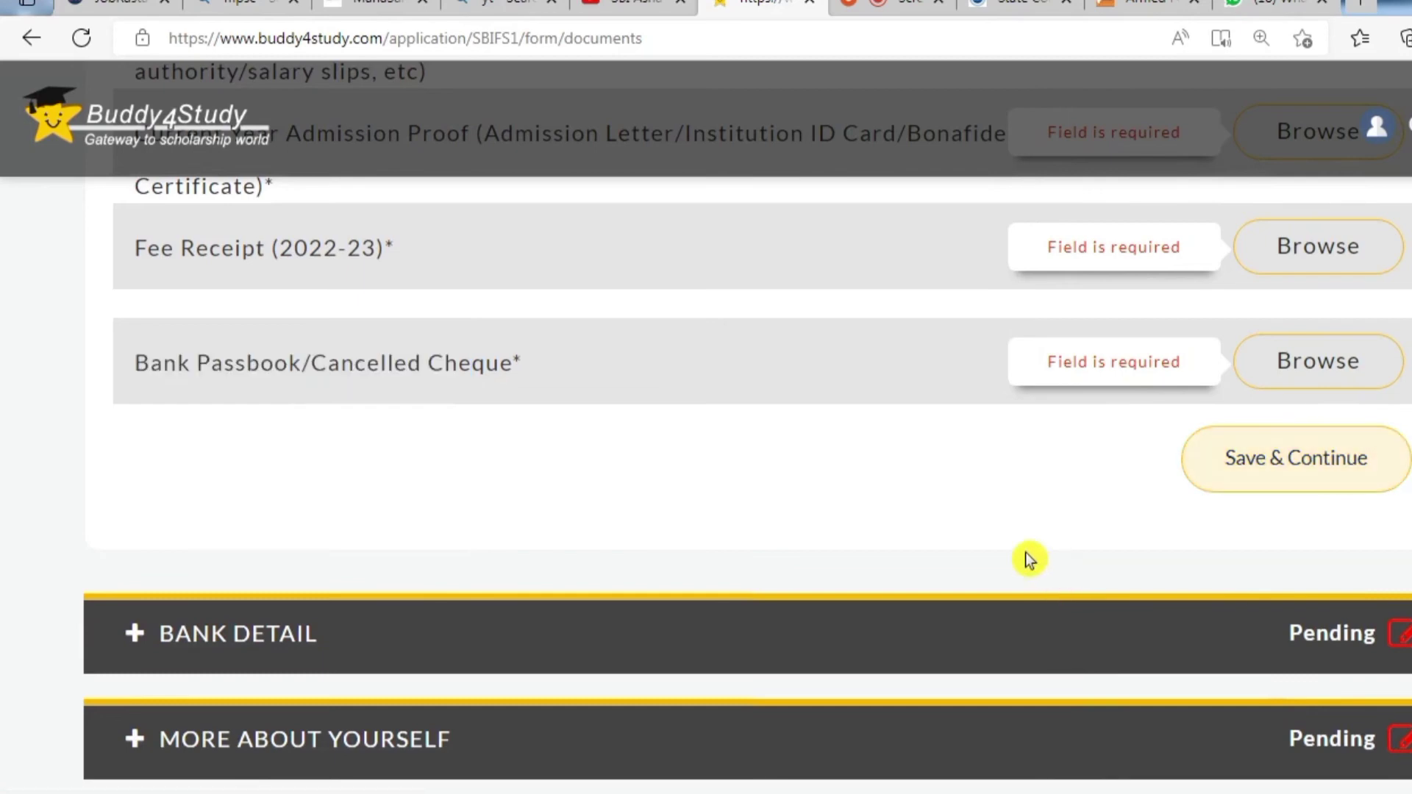
left_click(726, 615)
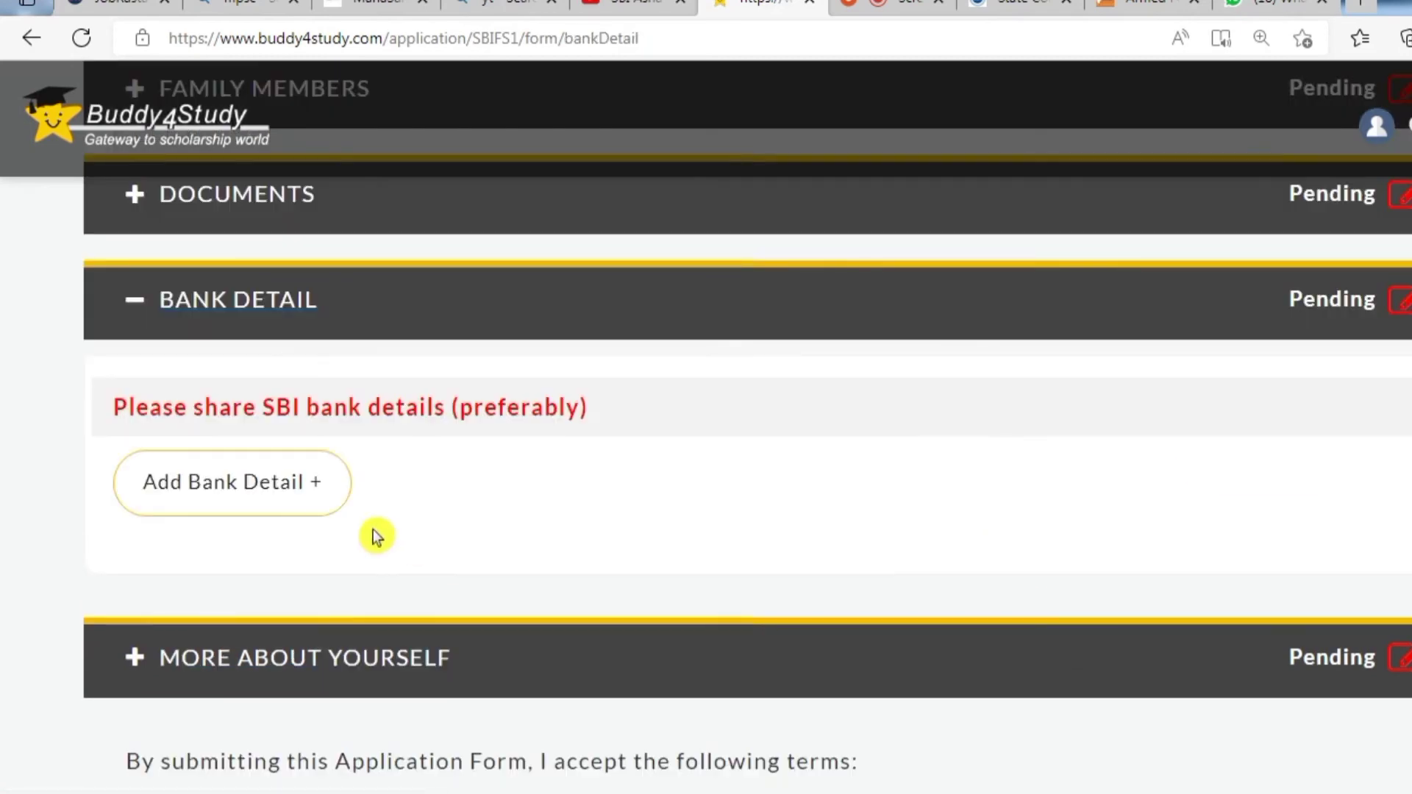
Add a new bank detail entry and enter the account holder's full name
left_click(212, 482)
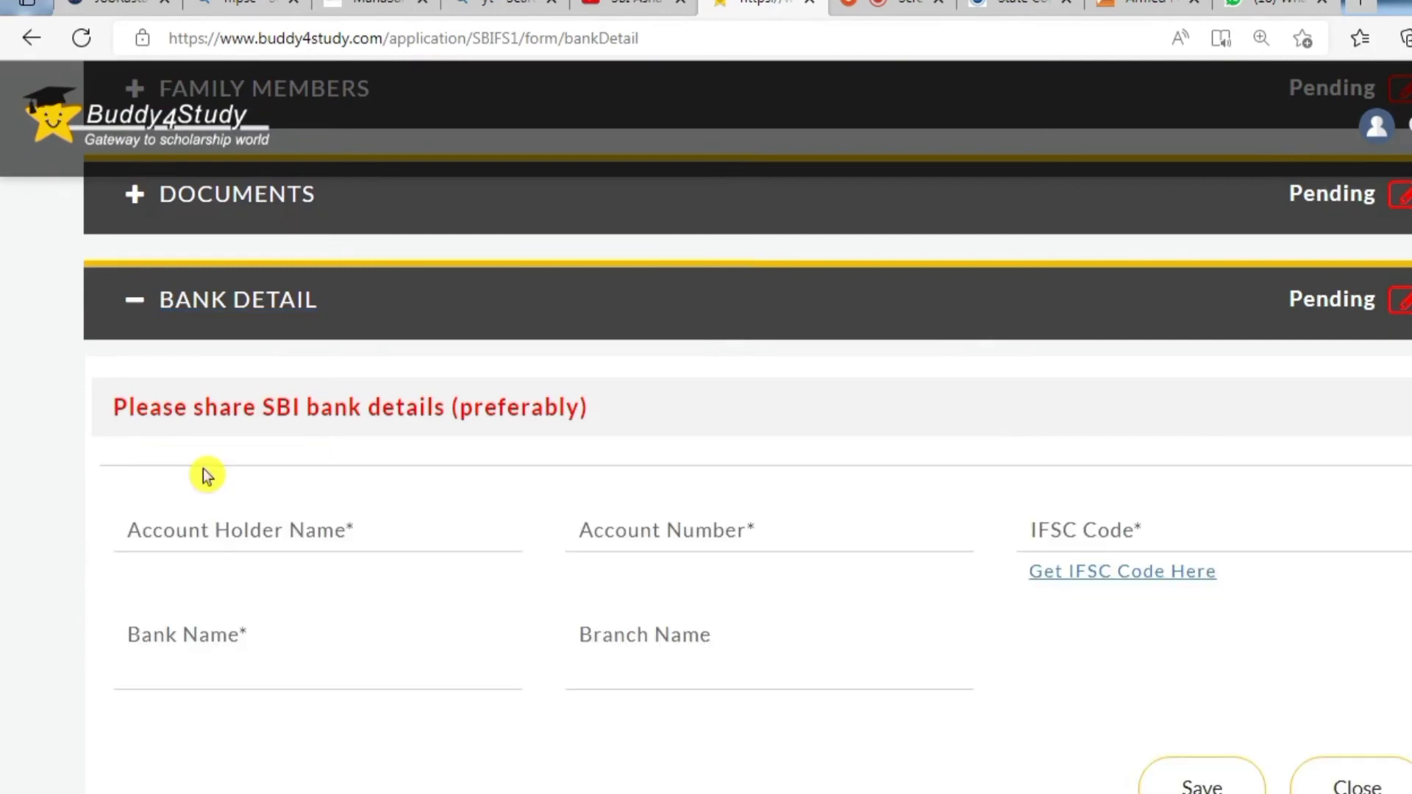
left_click(208, 510)
left_click(265, 675)
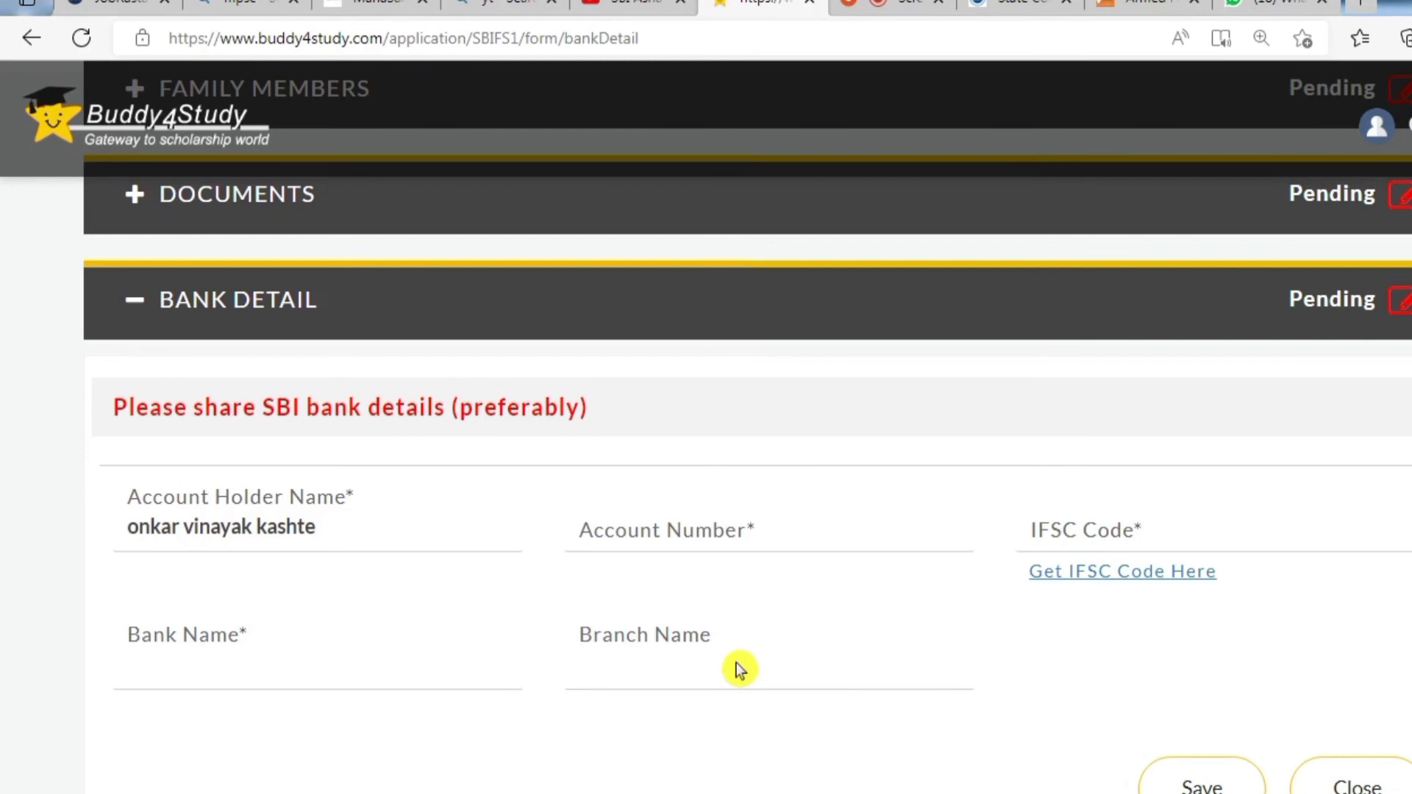
double_click(581, 634)
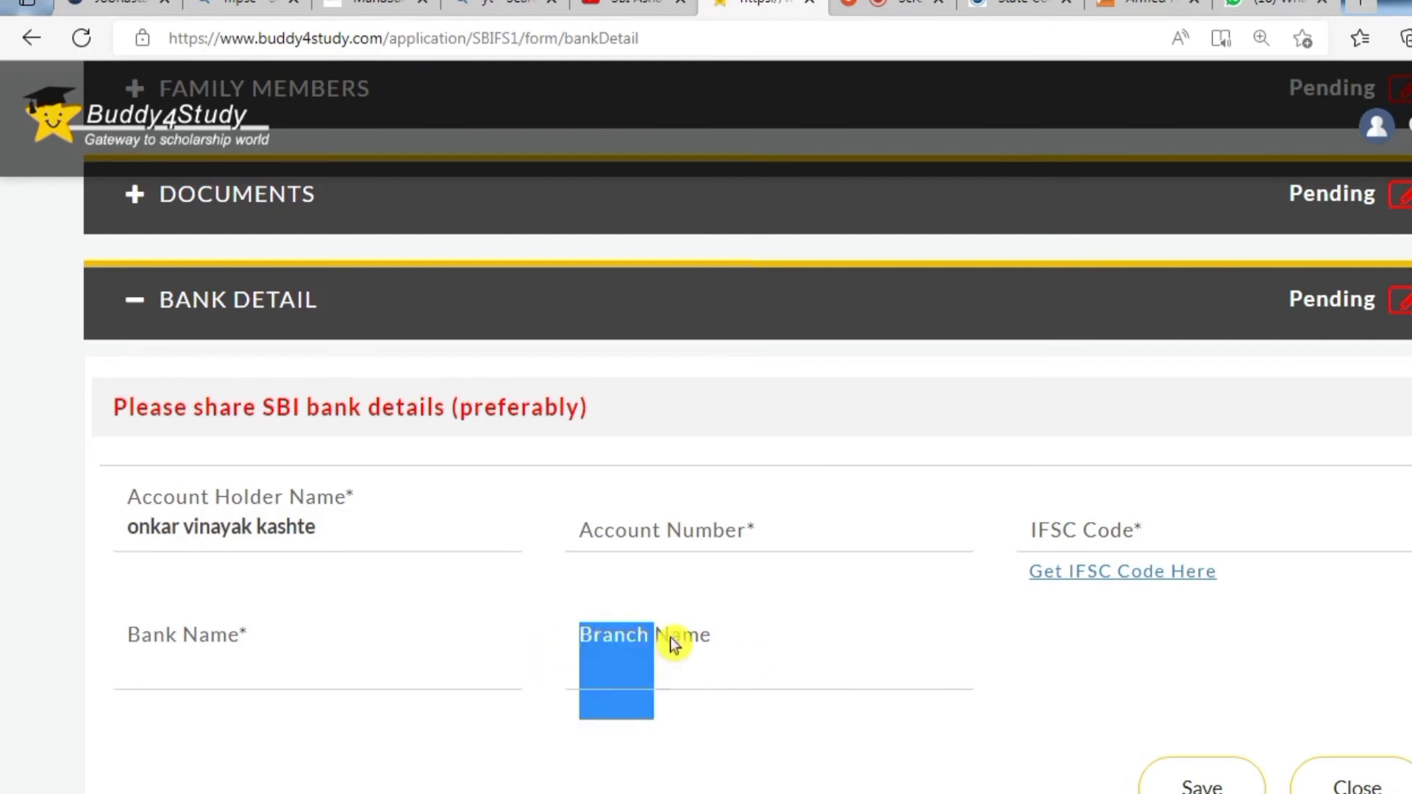
left_click(738, 645)
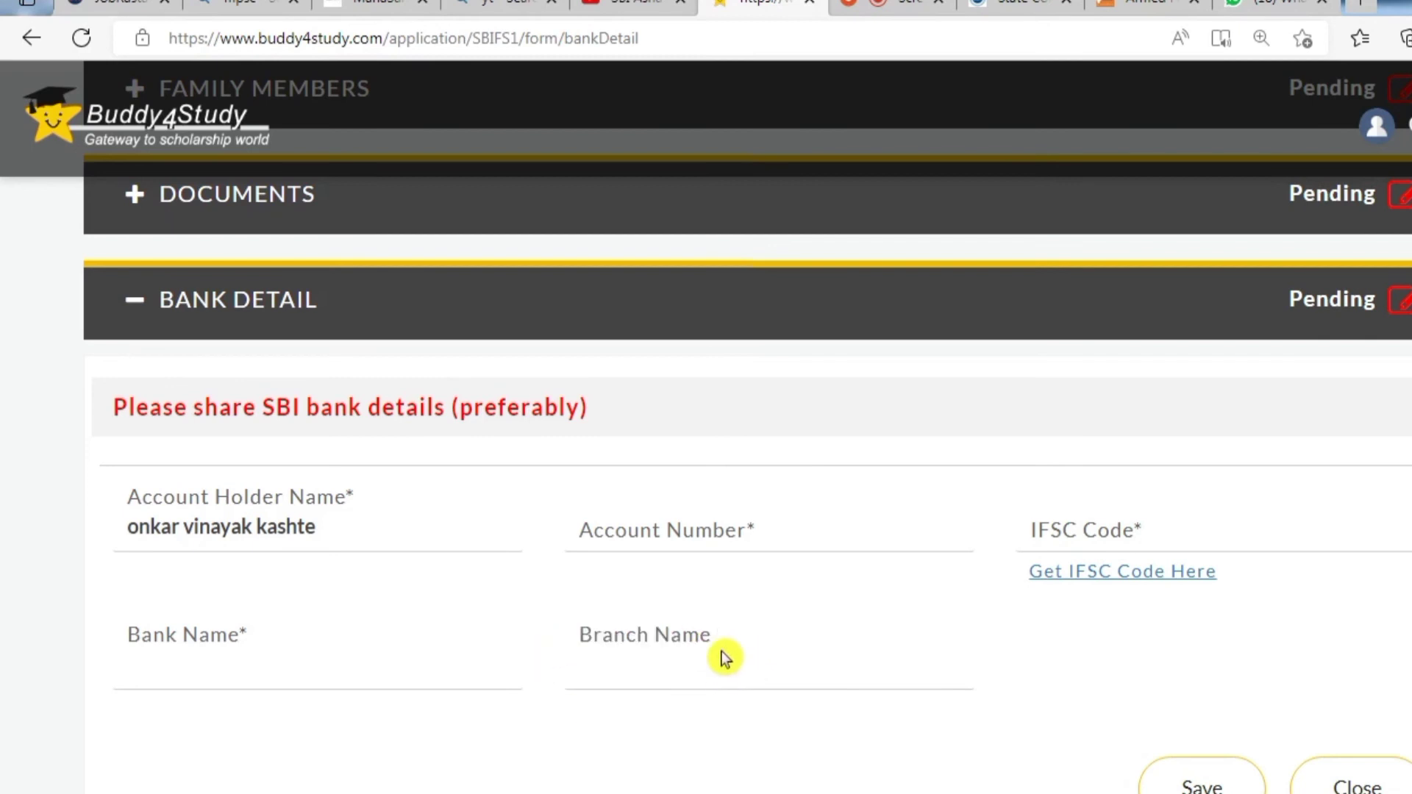
scroll(721, 657, "down", 2)
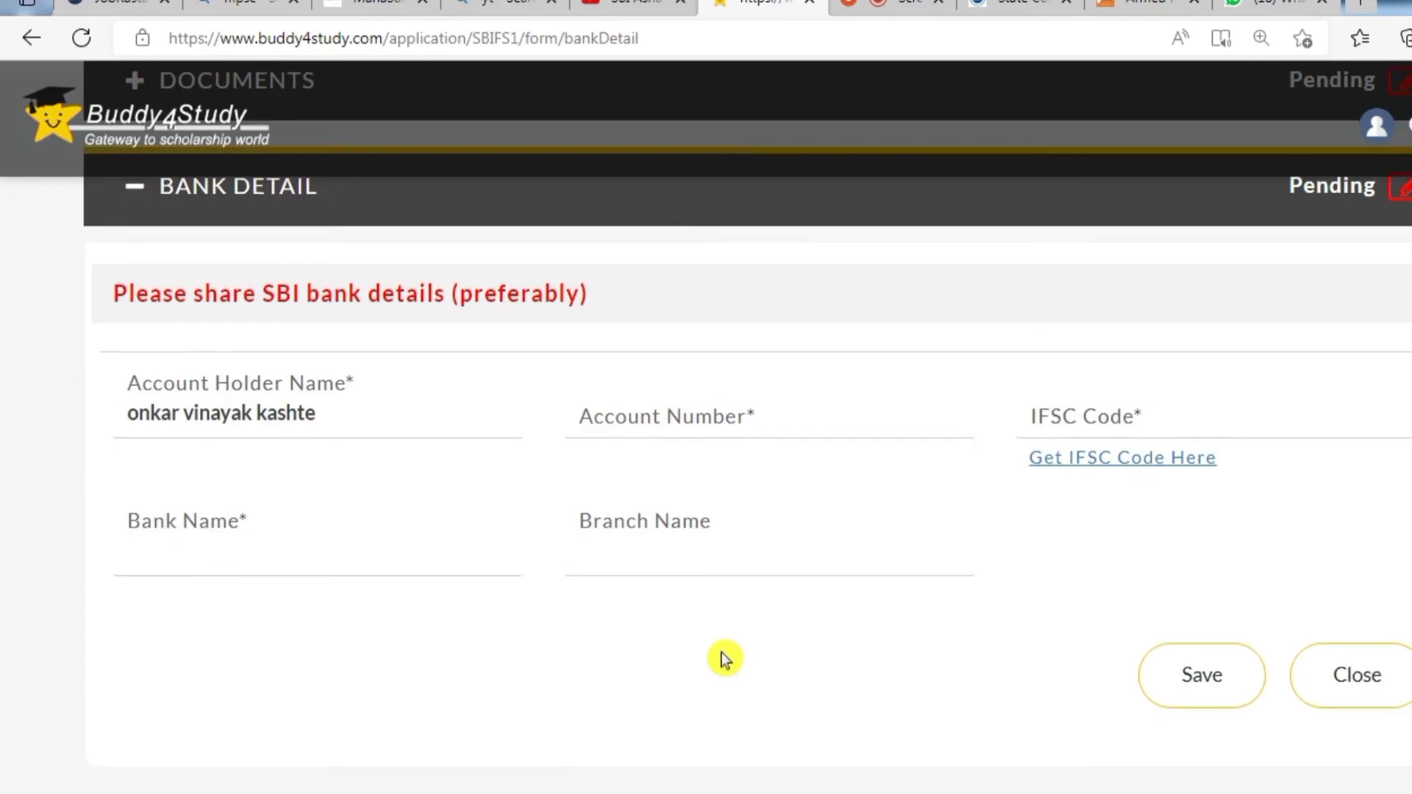
scroll(721, 655, "down", 3)
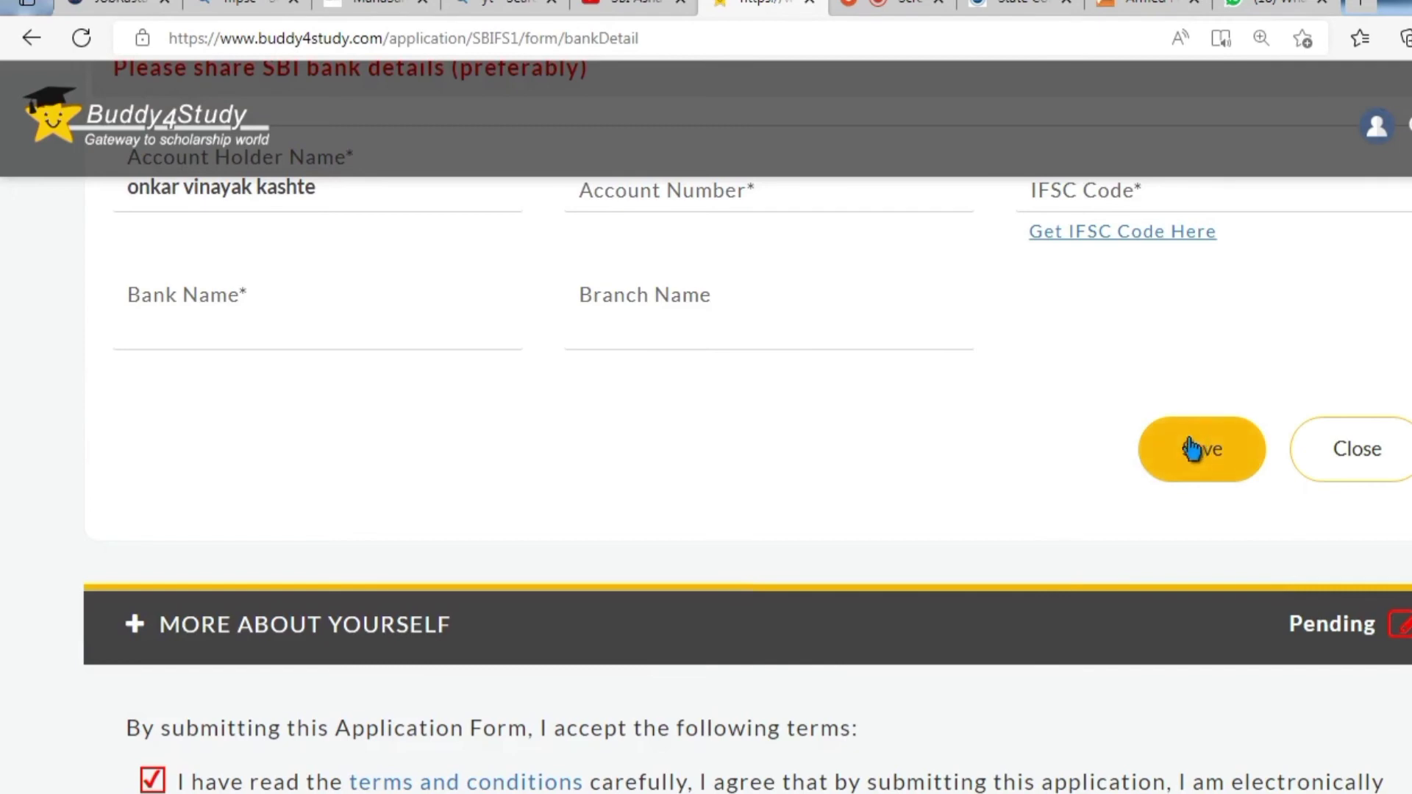
Save the bank details
left_click(1167, 462)
scroll(344, 537, "up", 3)
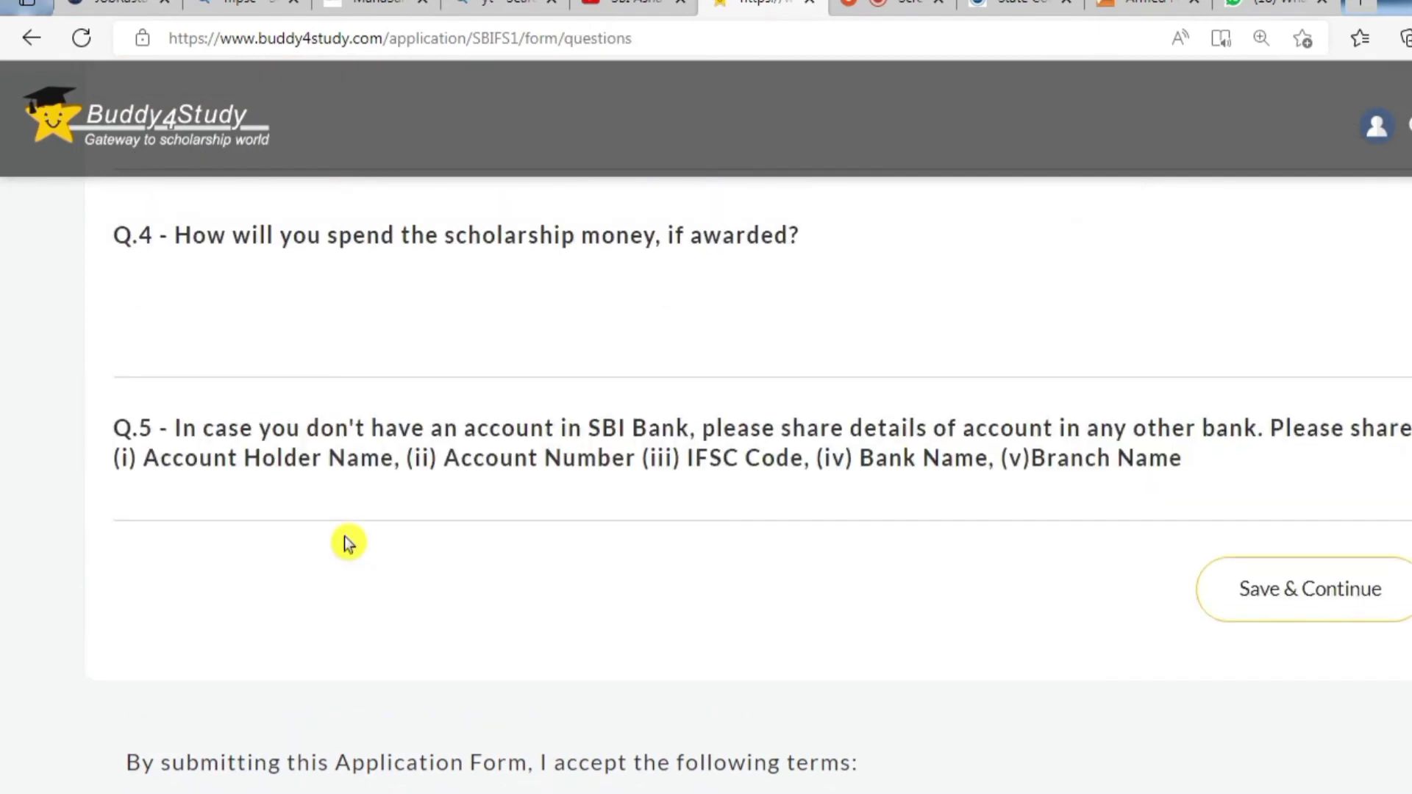
scroll(346, 541, "up", 4)
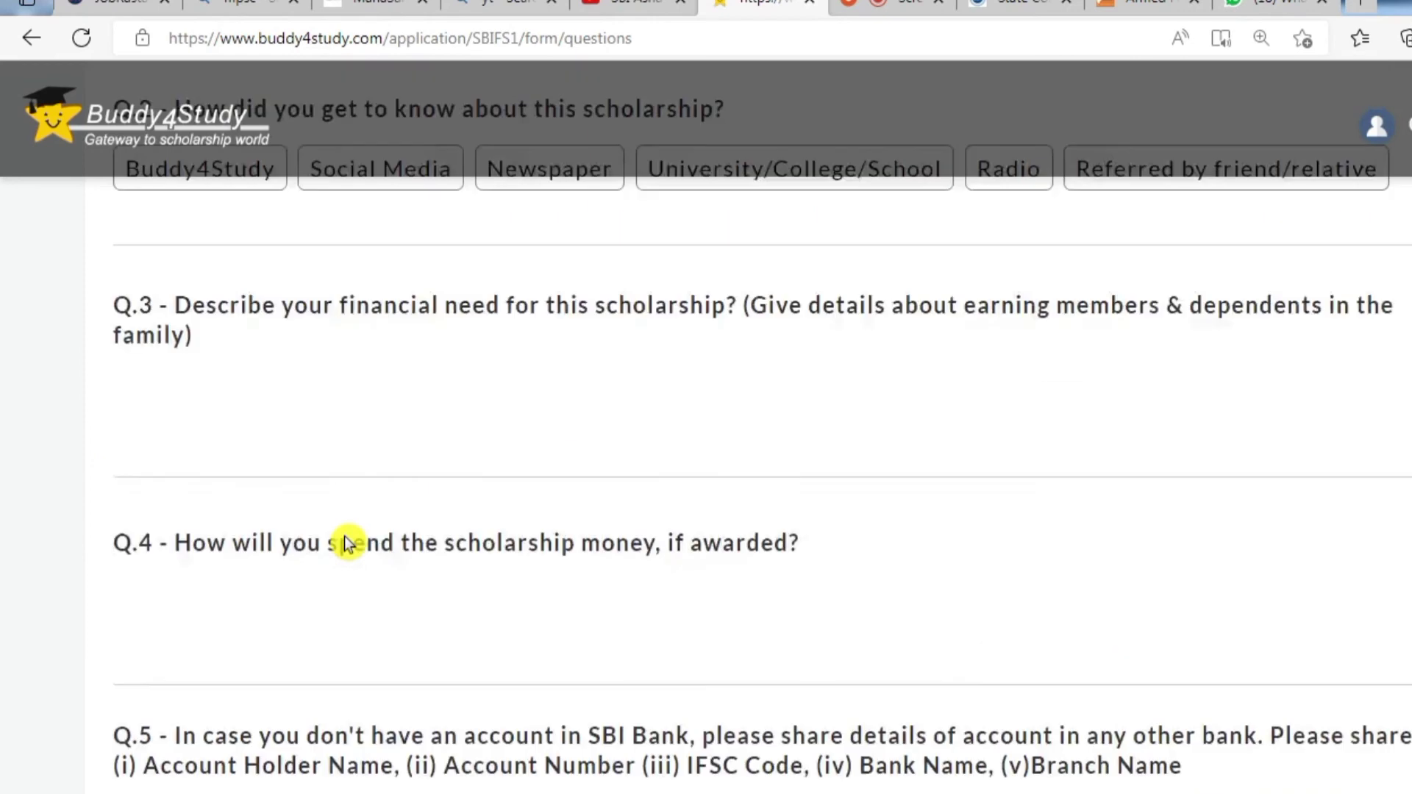
scroll(347, 542, "up", 1)
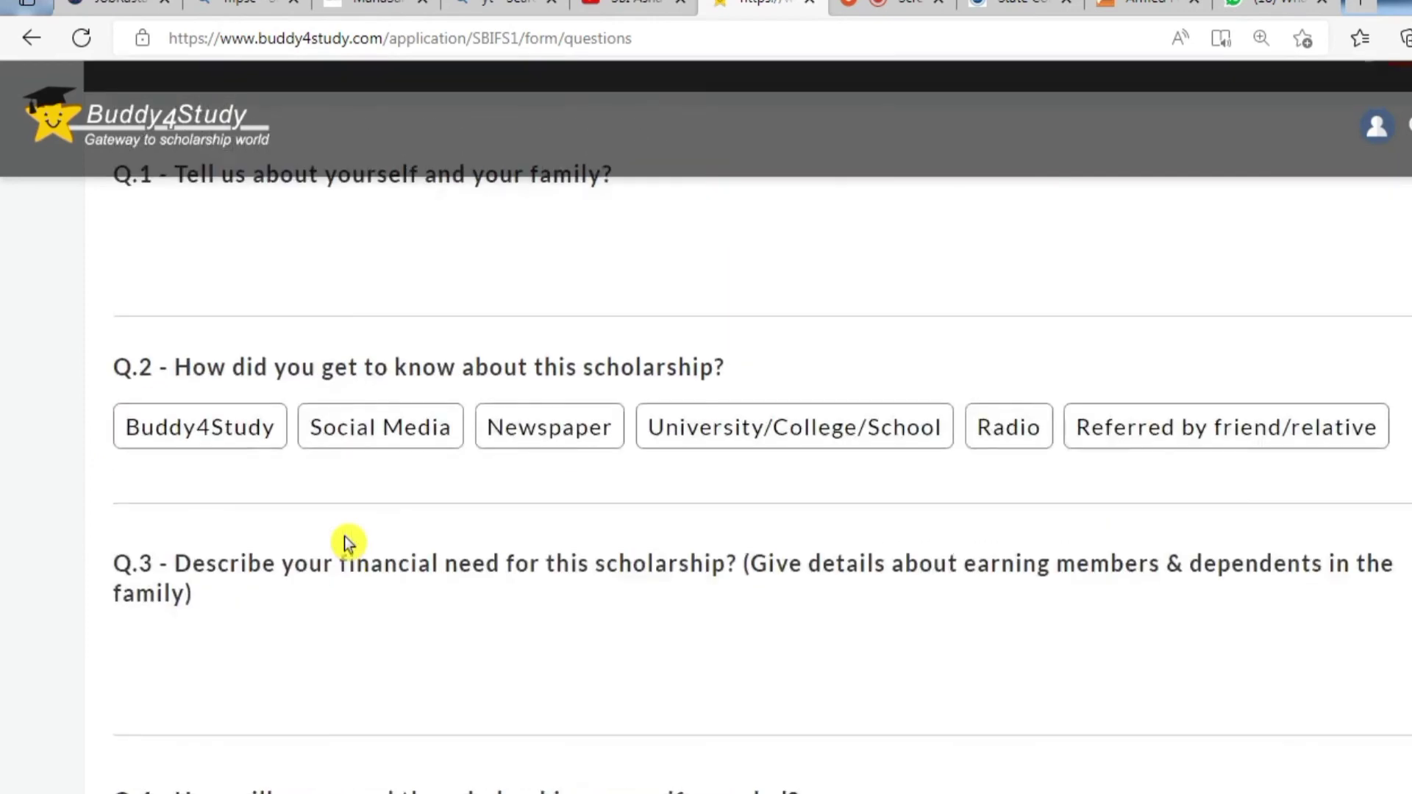
scroll(347, 542, "up", 3)
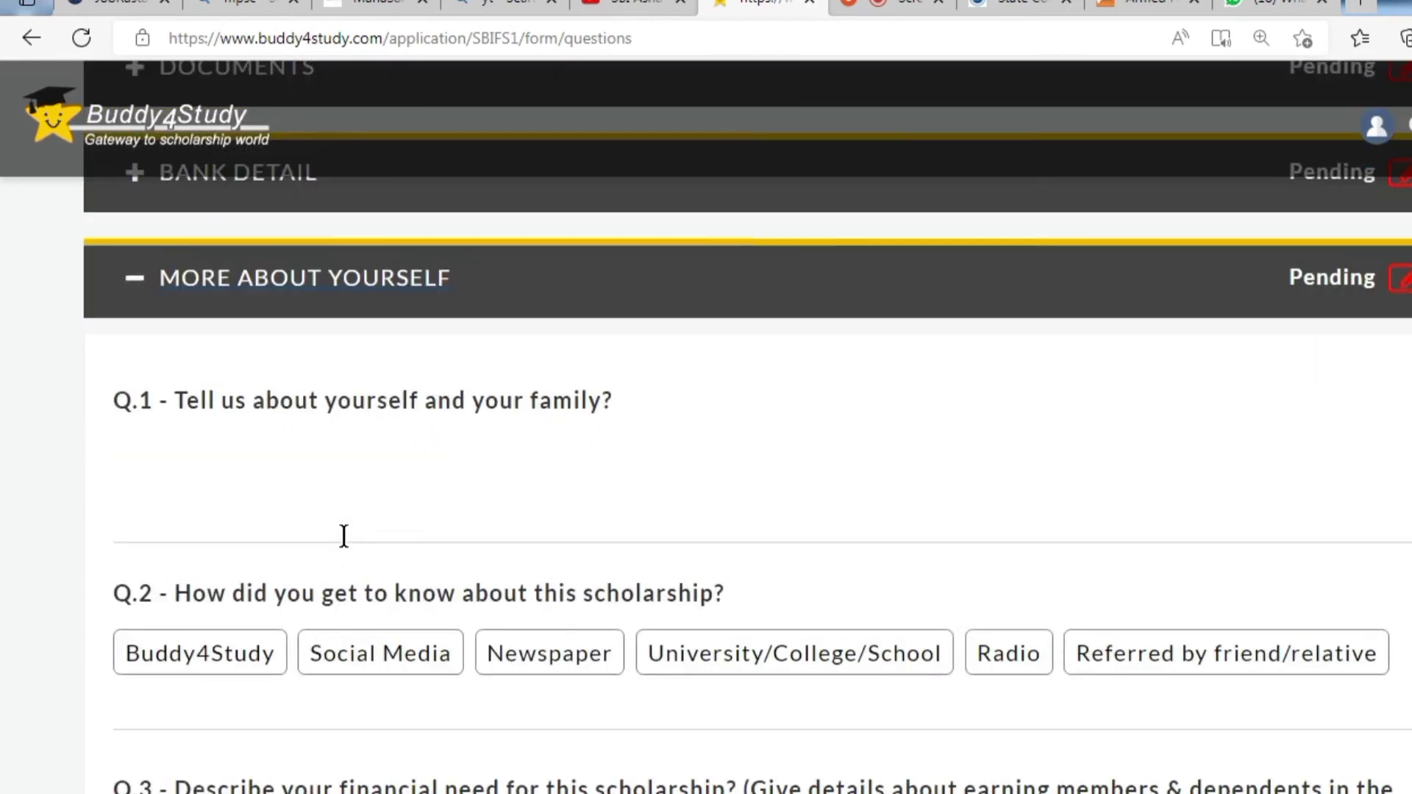
scroll(344, 537, "up", 2)
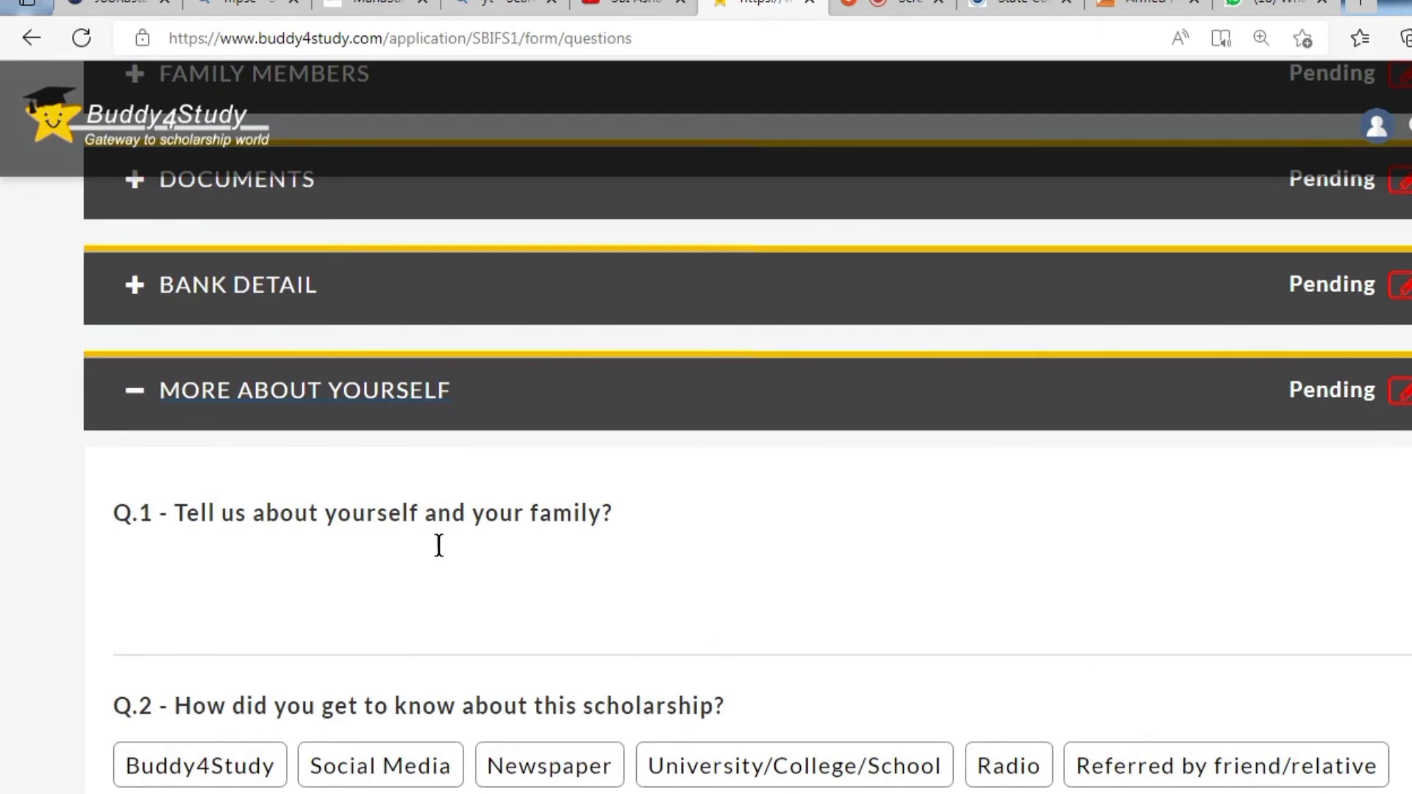
Review More About Yourself questions Q.1–Q.5, click into Q.4, and Save & Continue
scroll(439, 545, "down", 5)
left_click_drag(171, 563, 979, 588)
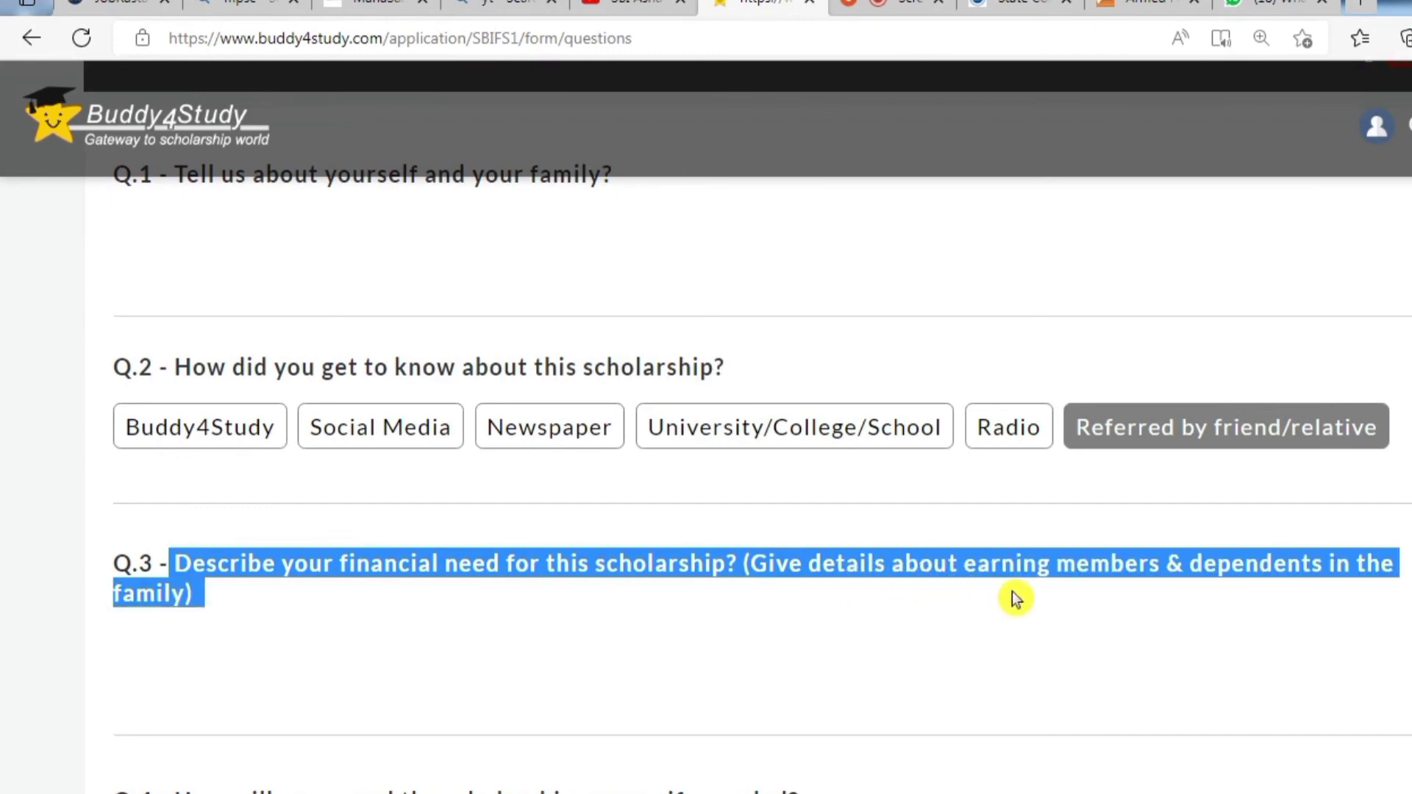
scroll(1013, 593, "down", 3)
left_click(246, 593)
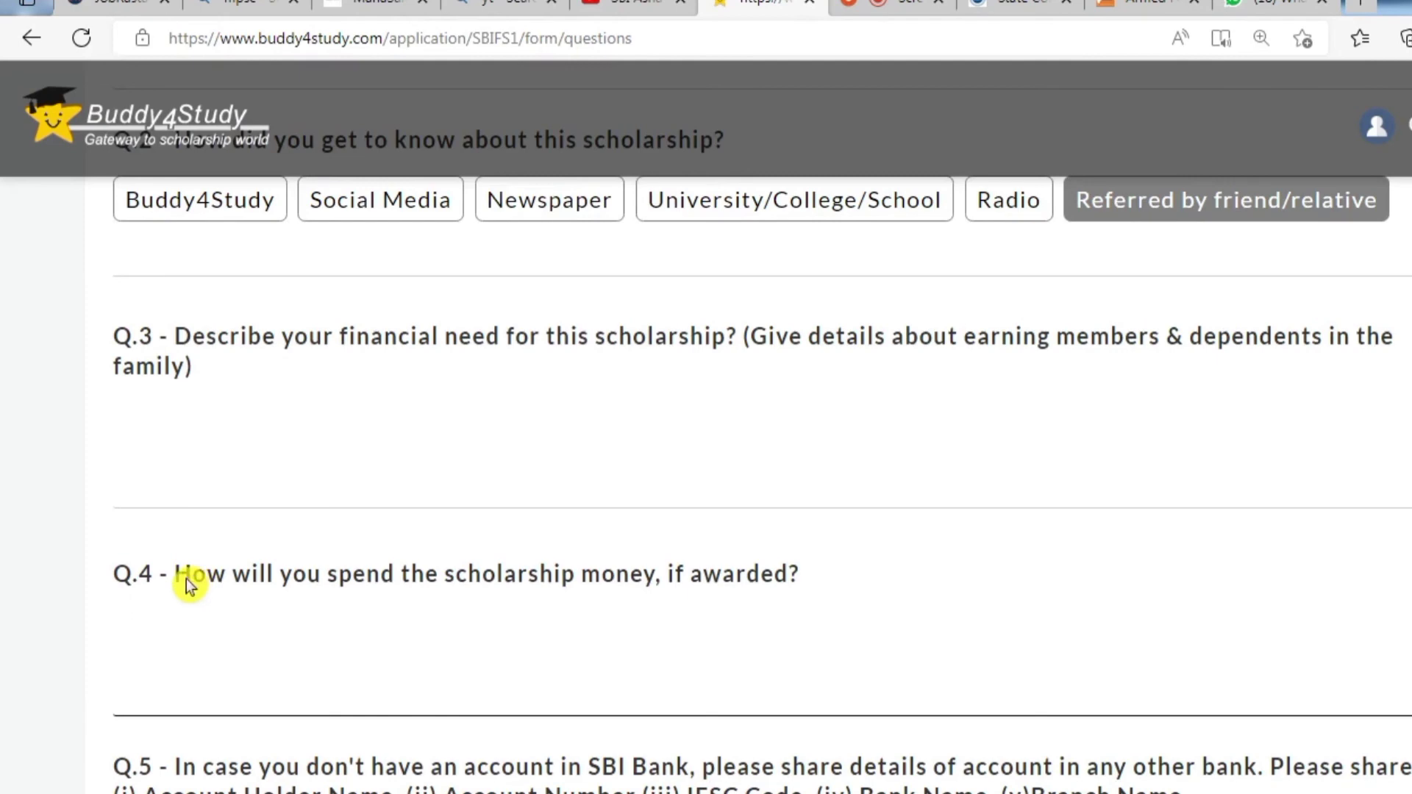
scroll(194, 577, "down", 6)
left_click_drag(174, 314, 1028, 586)
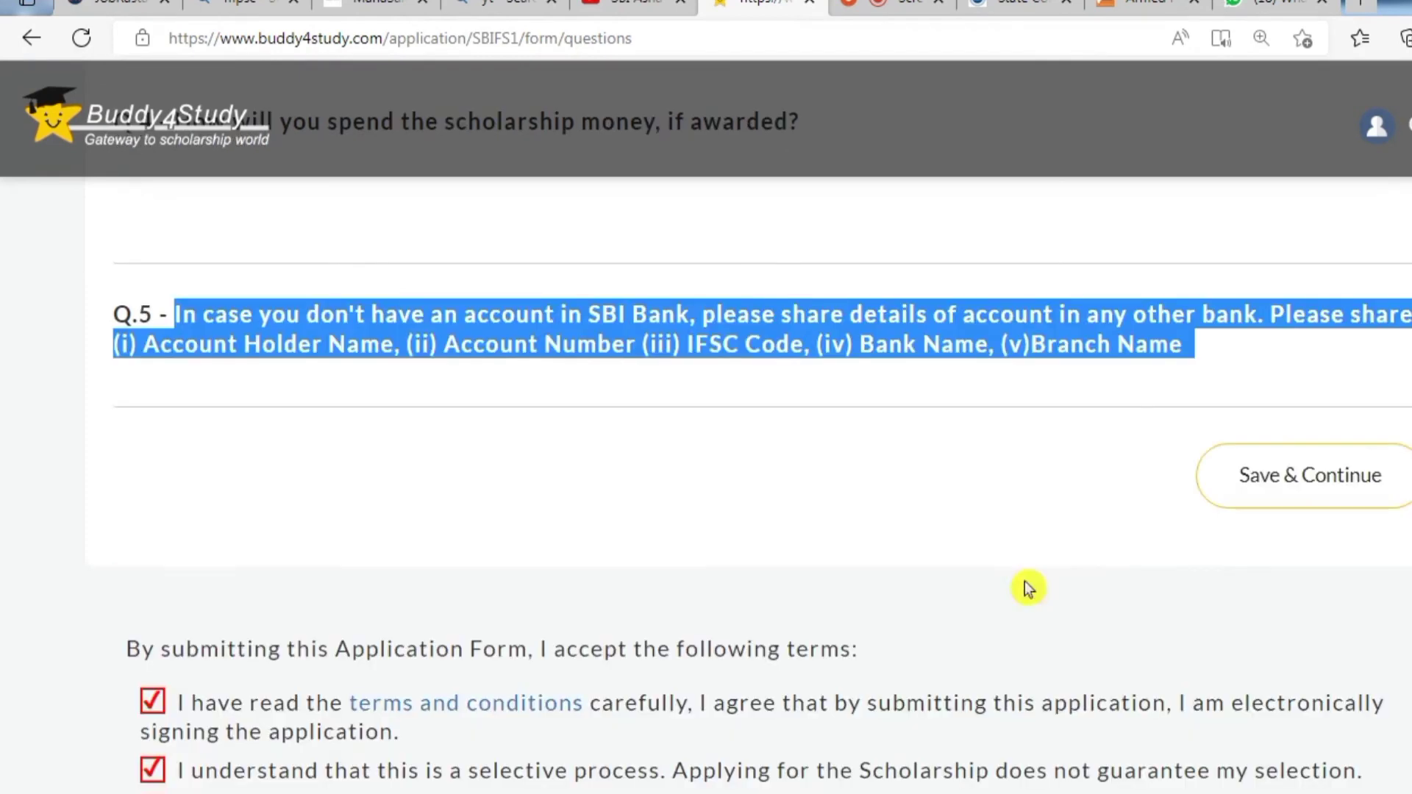
left_click(1331, 514)
Accept all four application terms and declarations
left_click(154, 476)
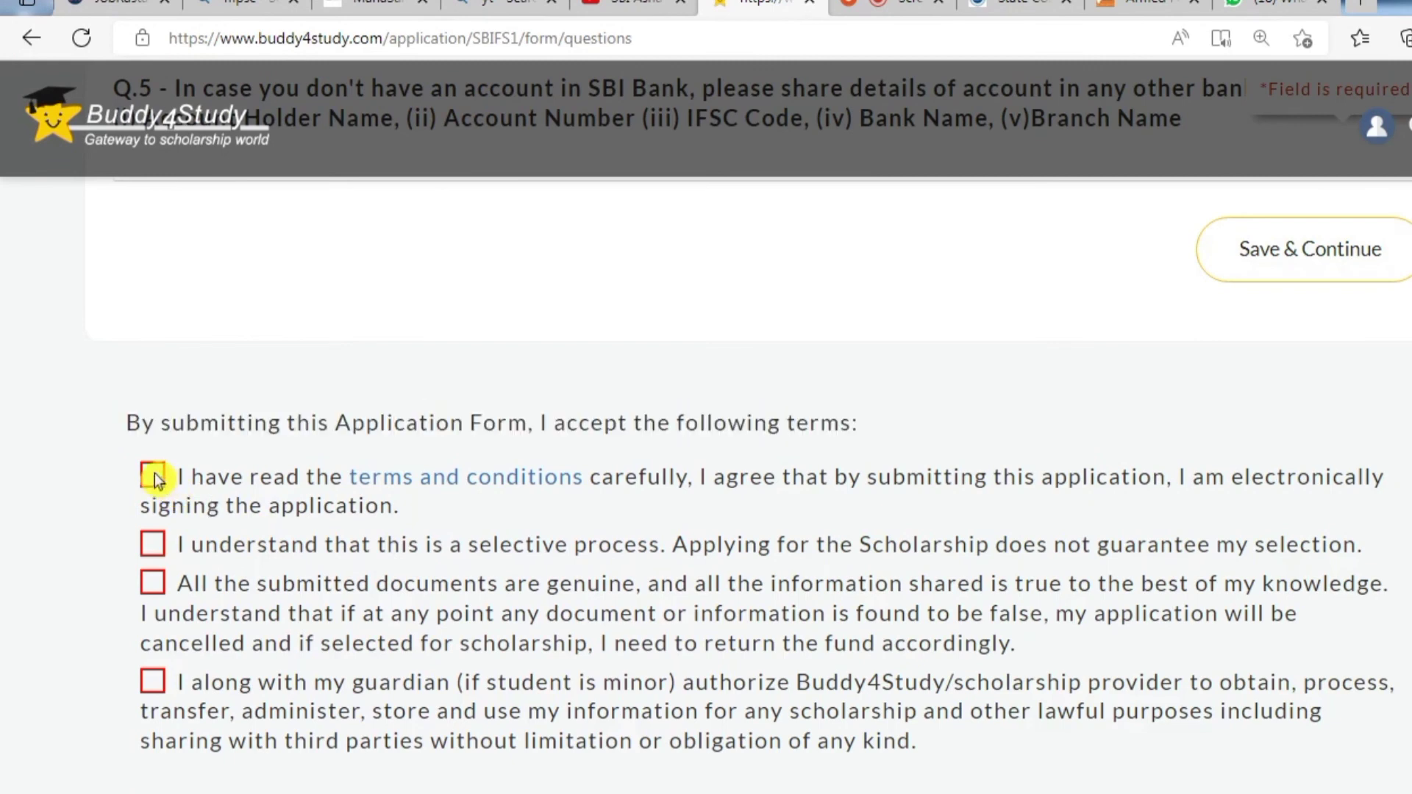
left_click(151, 545)
left_click(152, 581)
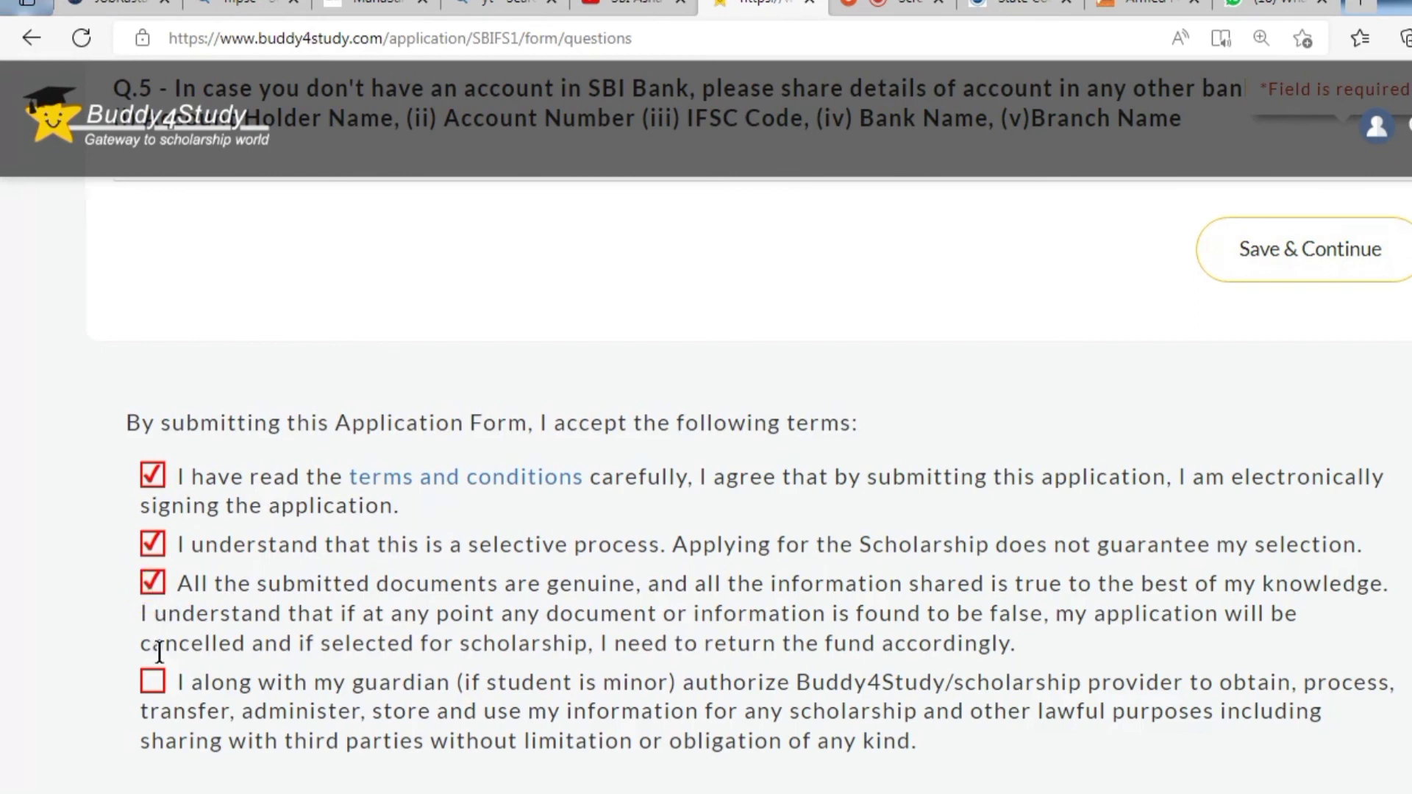
left_click(151, 680)
Preview the application and scroll the summary down to the Submit button
scroll(421, 737, "down", 2)
scroll(431, 738, "down", 1)
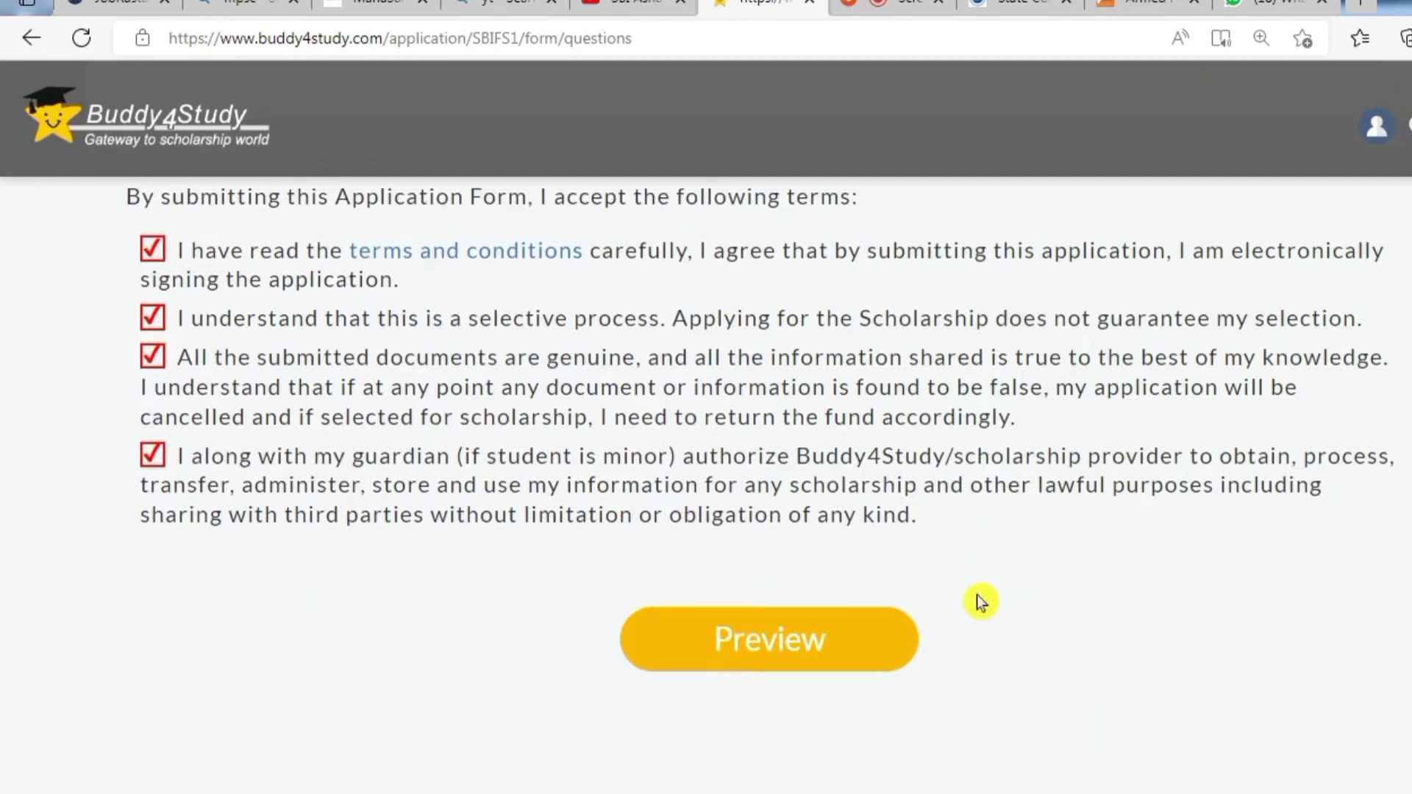
left_click(886, 644)
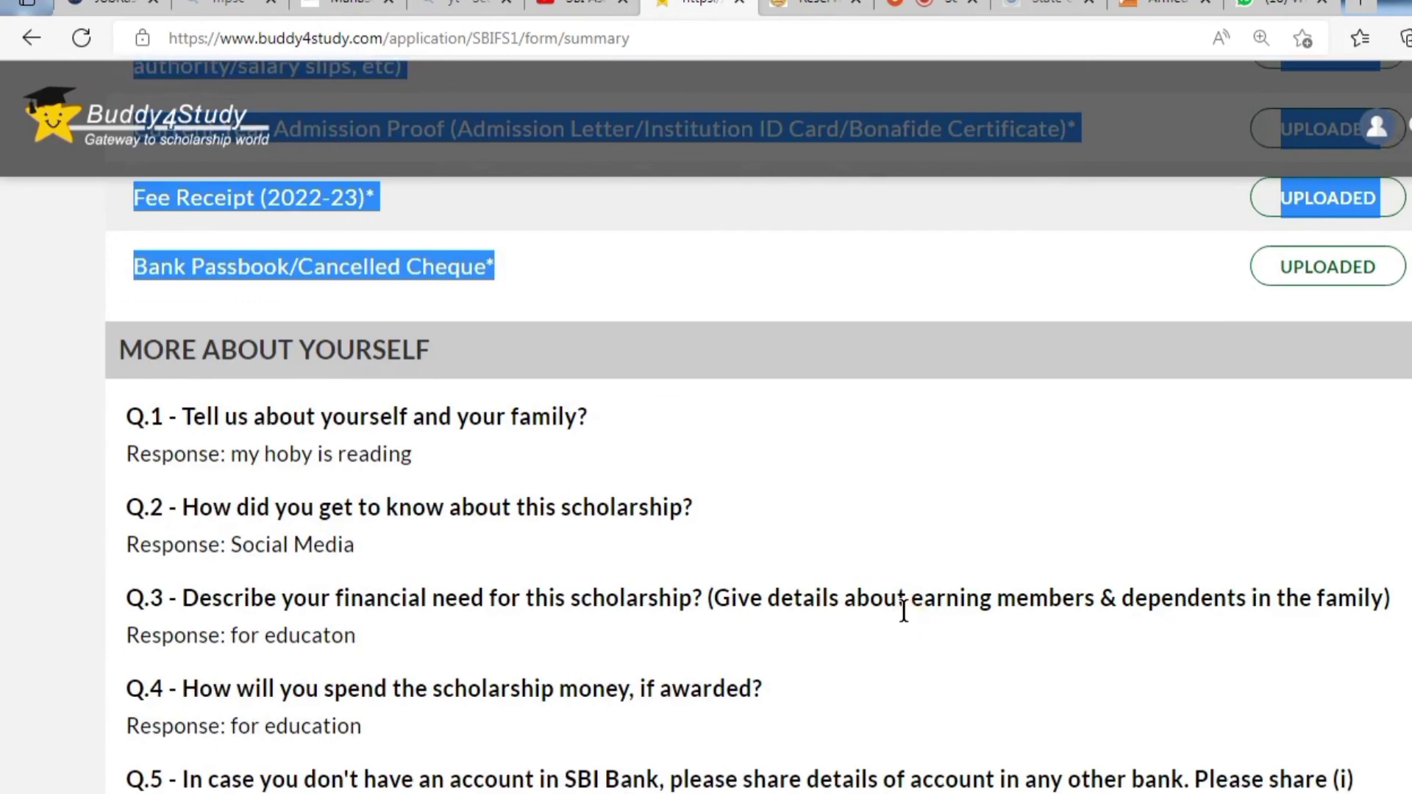
scroll(904, 612, "down", 1)
scroll(904, 612, "down", 3)
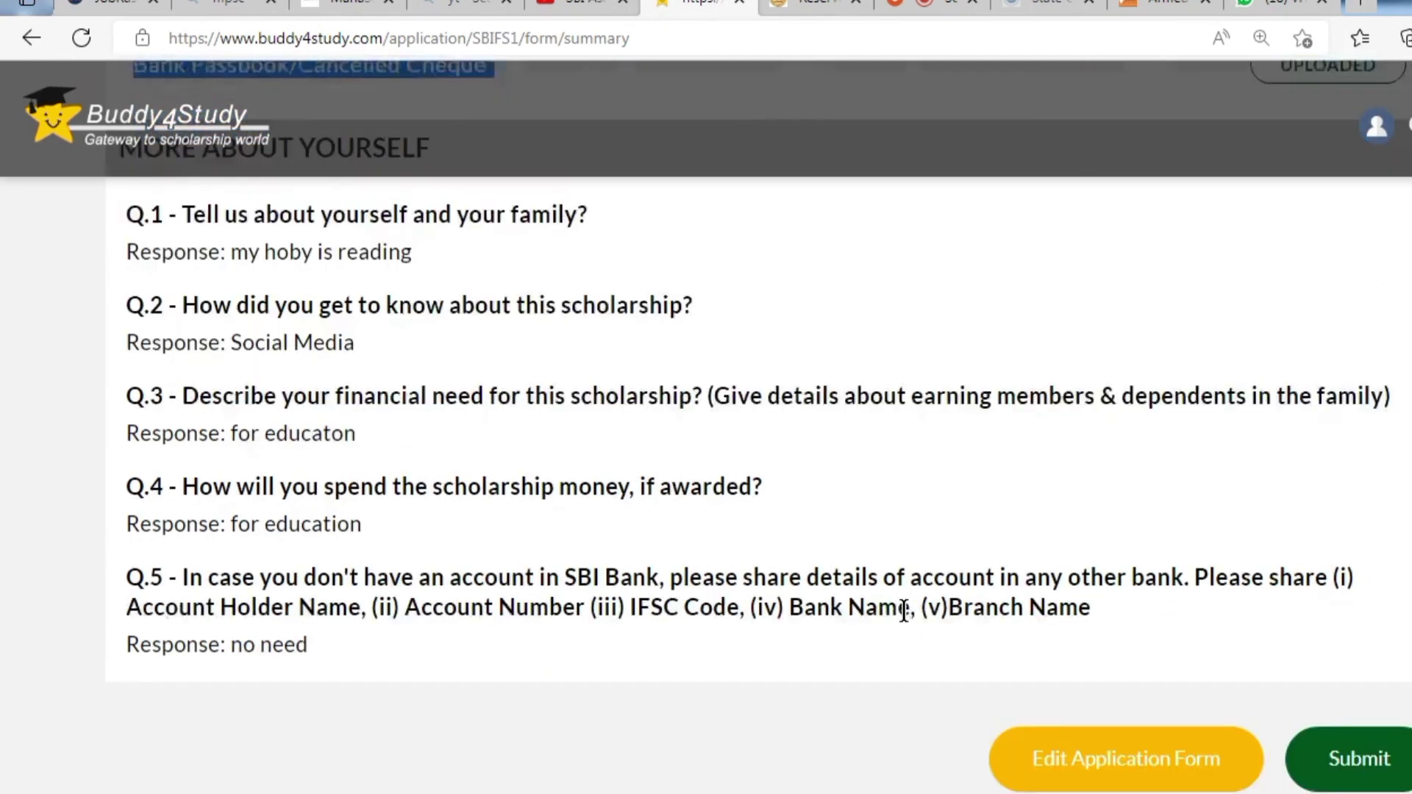